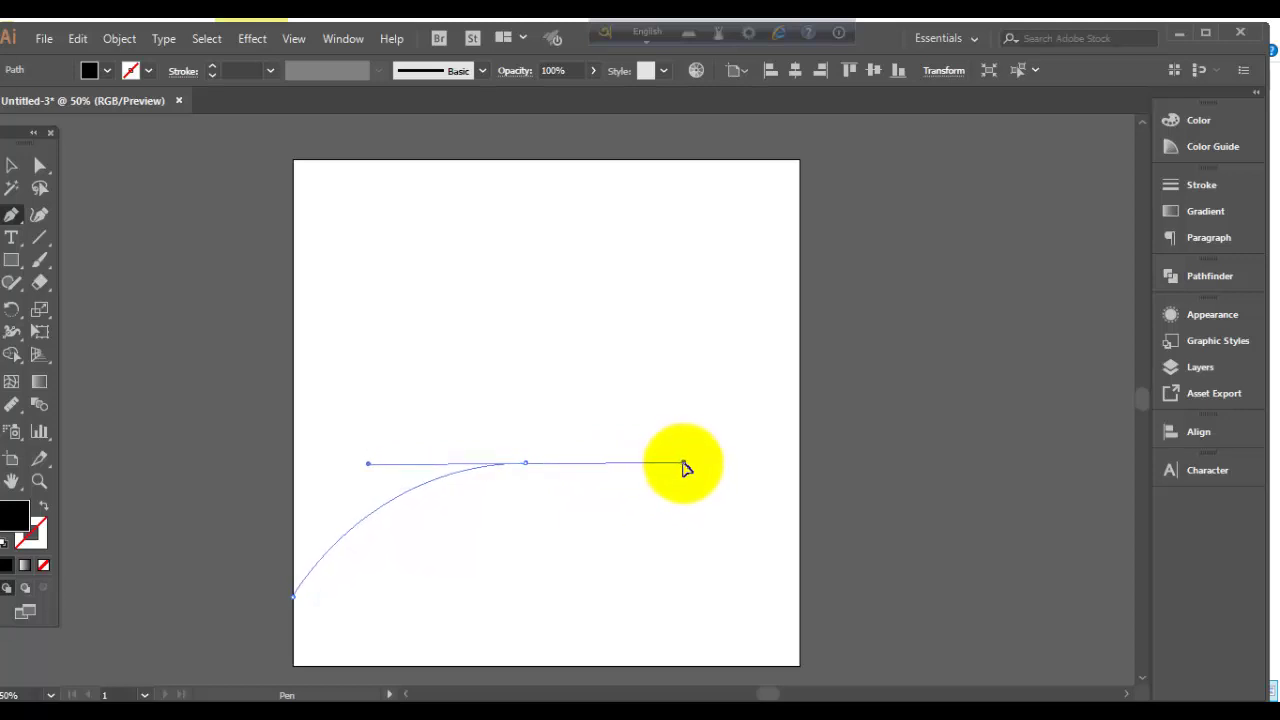
# - Complete the closed wave with the Pen tool, curving from the crest to the right edge at about Y 731 px and around both bottom corners
pyautogui.click(527, 466)
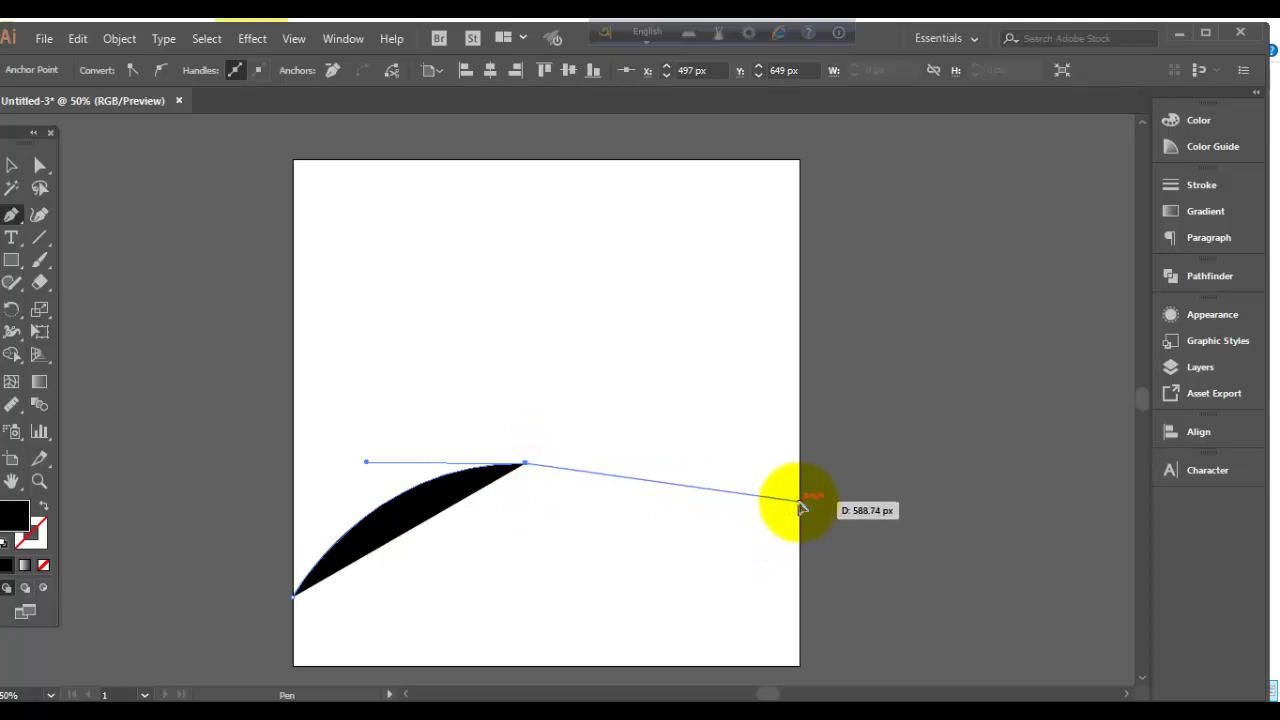
pyautogui.moveTo(800, 503); pyautogui.dragTo(943, 490)
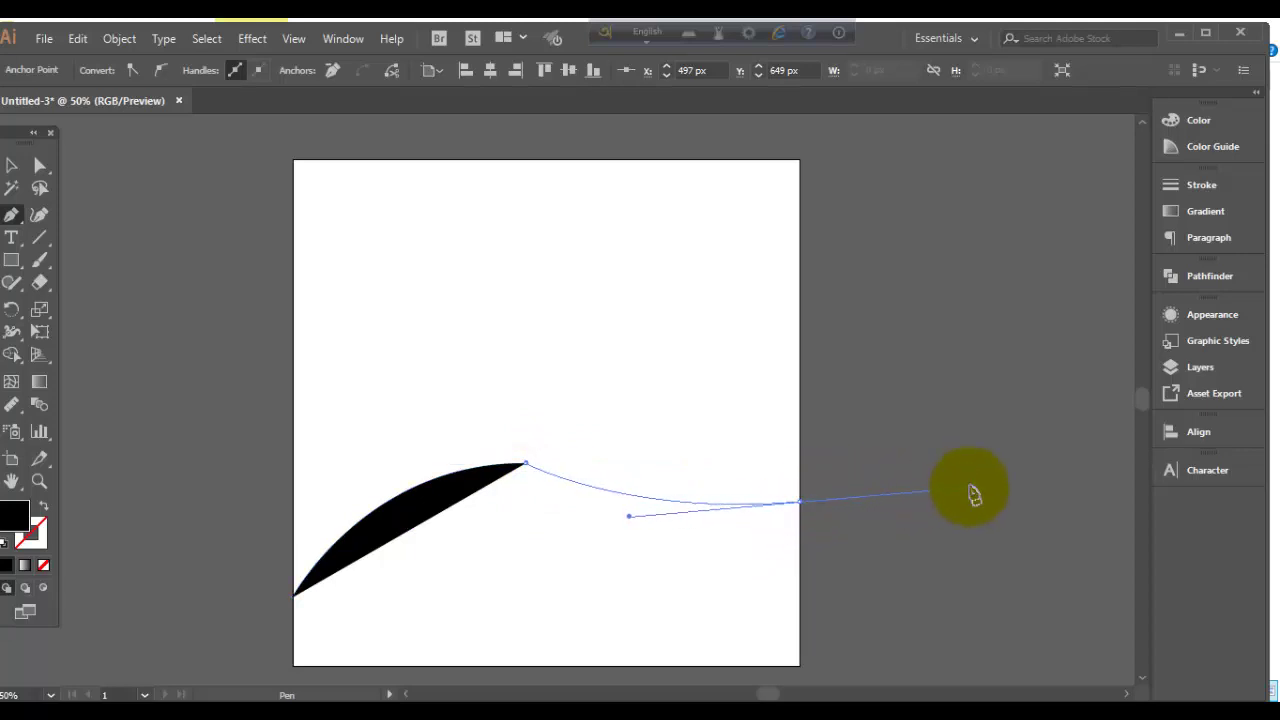
pyautogui.moveTo(970, 490); pyautogui.dragTo(967, 489)
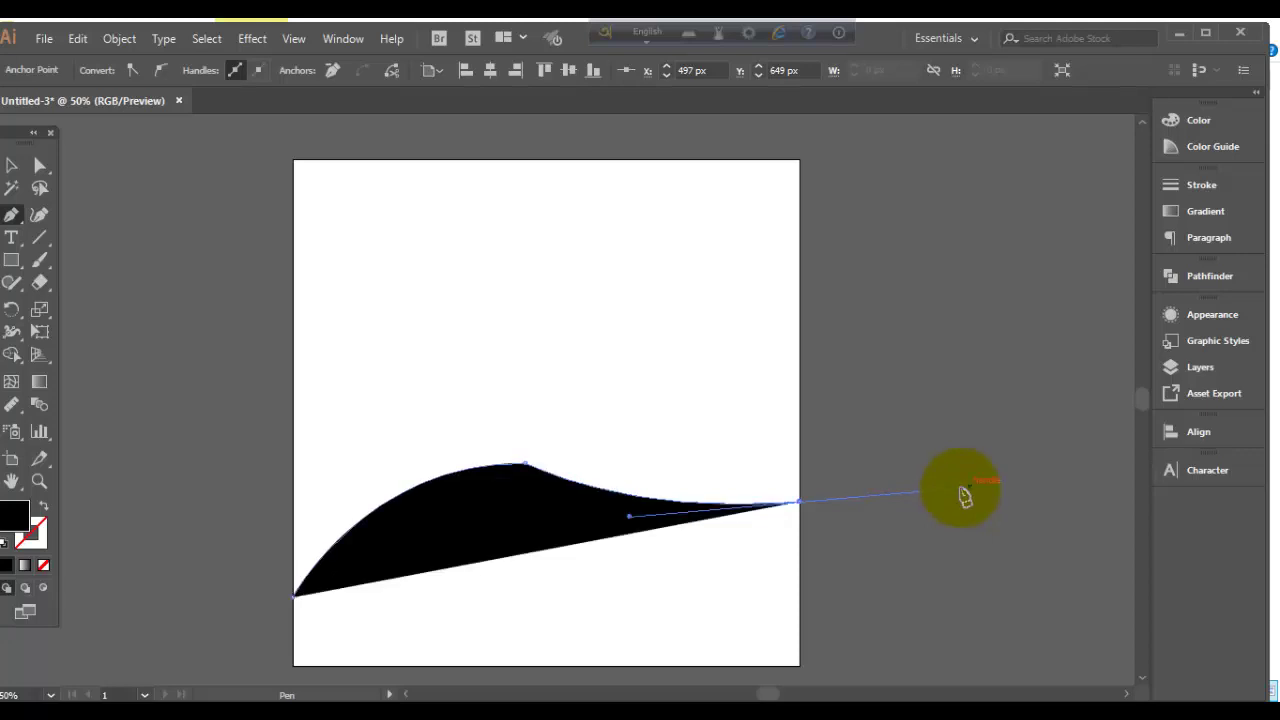
pyautogui.click(801, 503)
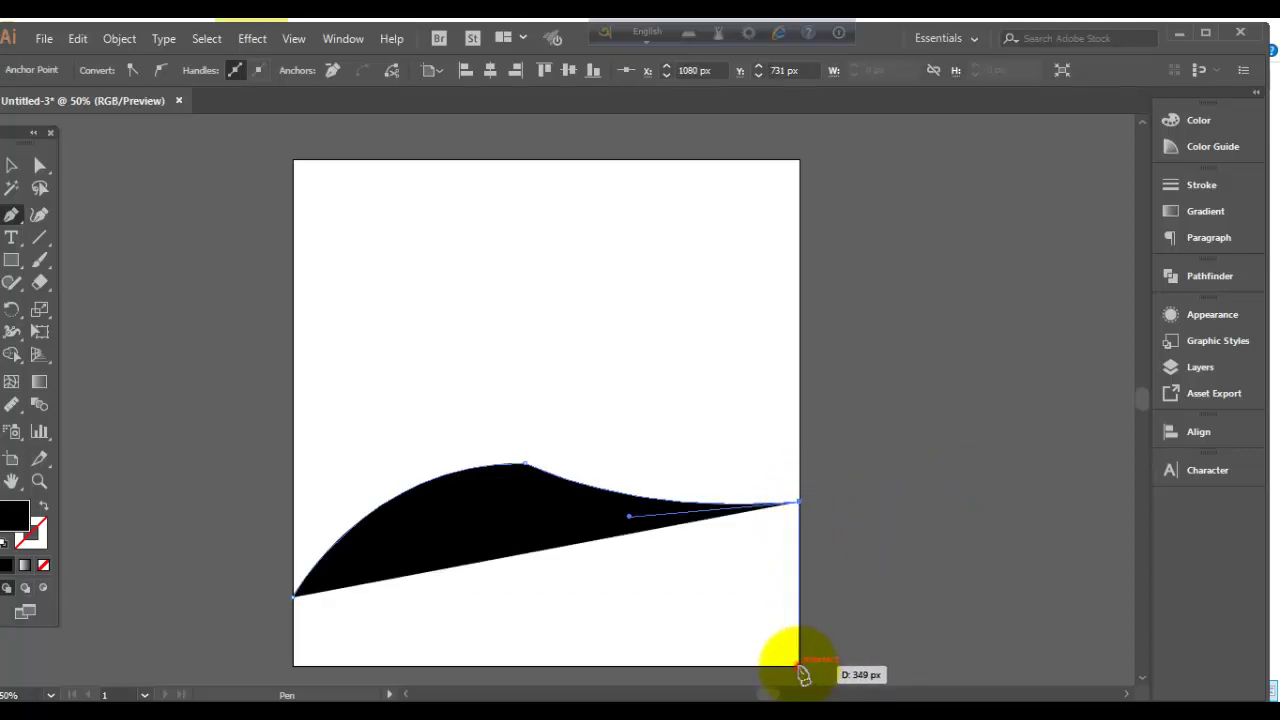
pyautogui.click(799, 665)
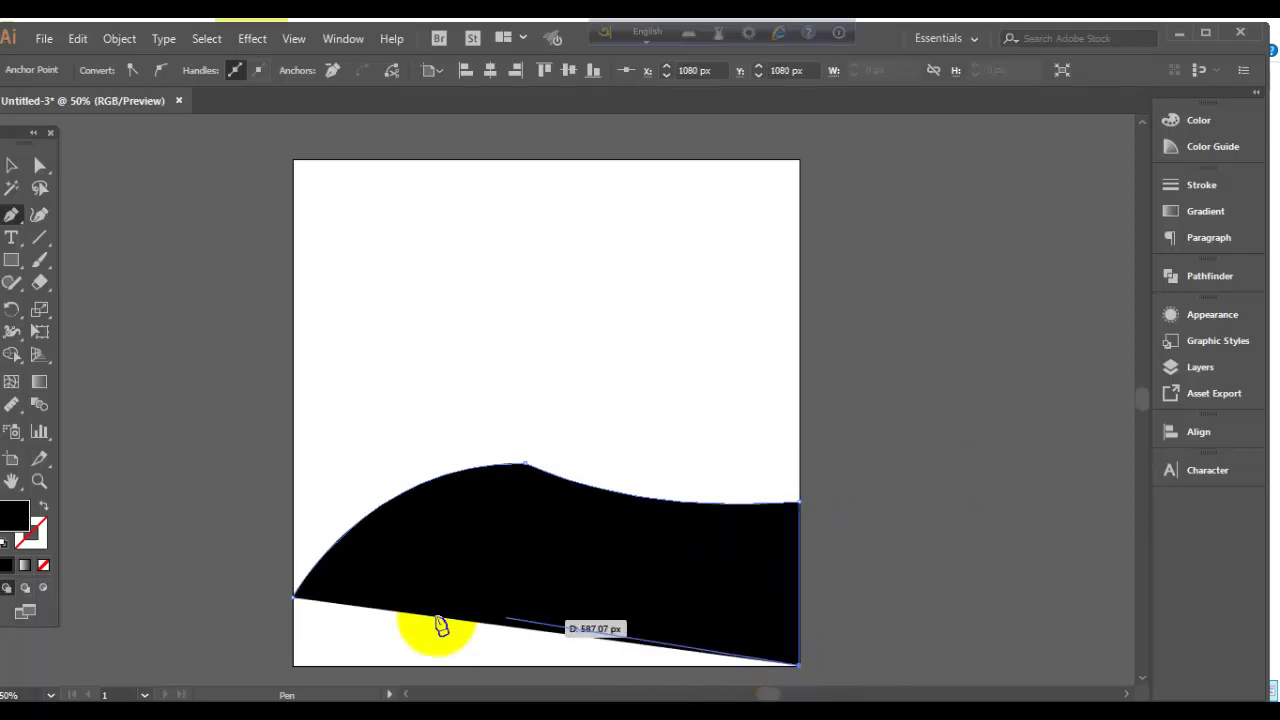
pyautogui.click(294, 665)
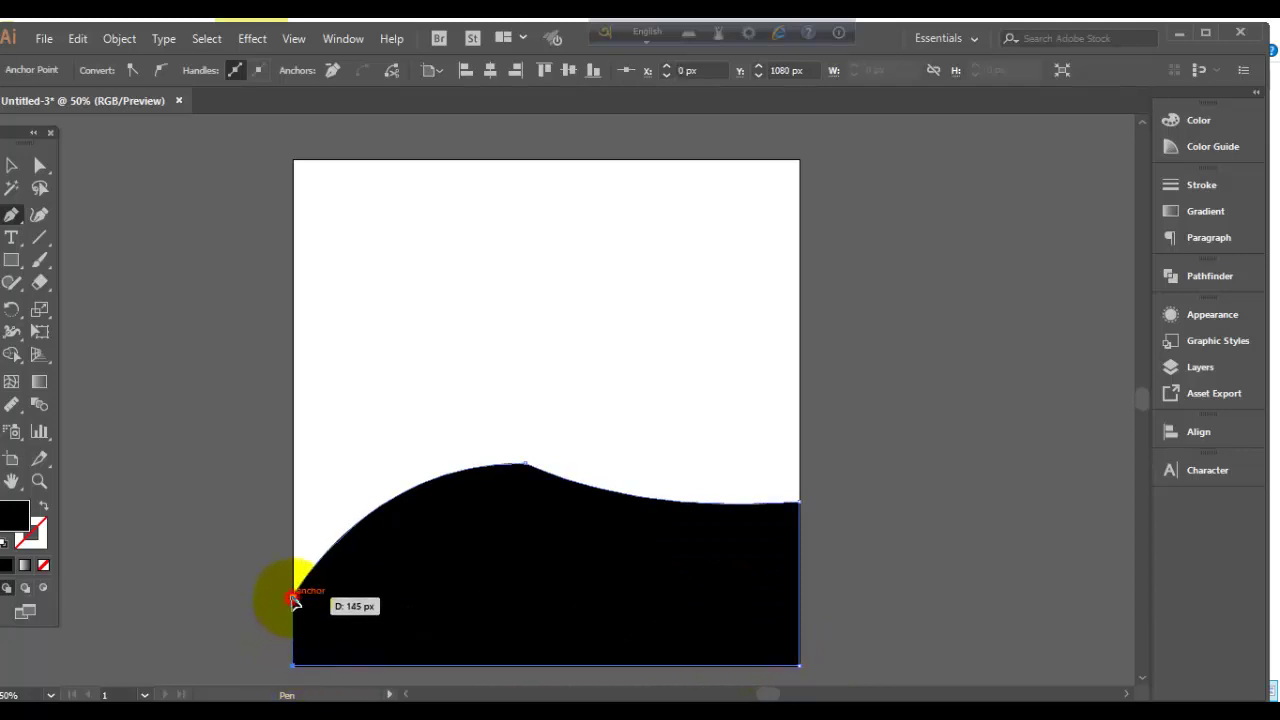
pyautogui.click(293, 599)
# - Fill the wave shape along the artboard's bottom with blue and deselect it
pyautogui.click(10, 167)
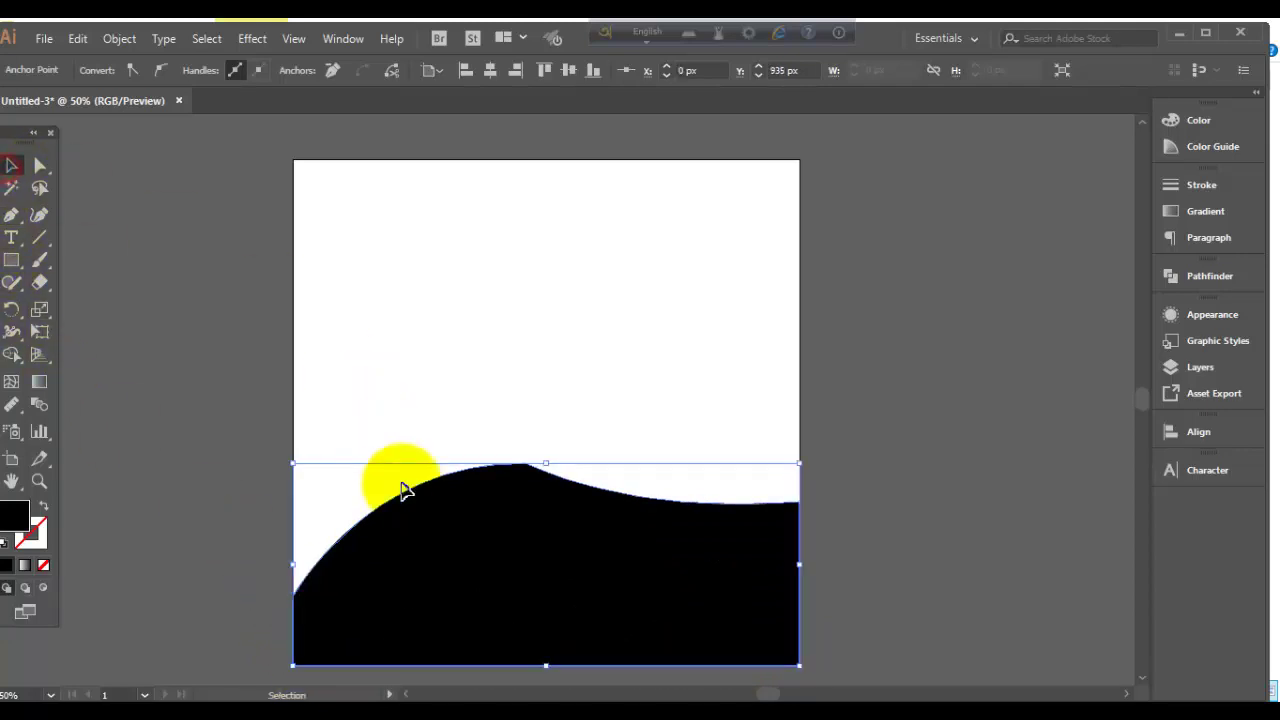
pyautogui.click(420, 520)
pyautogui.click(107, 72)
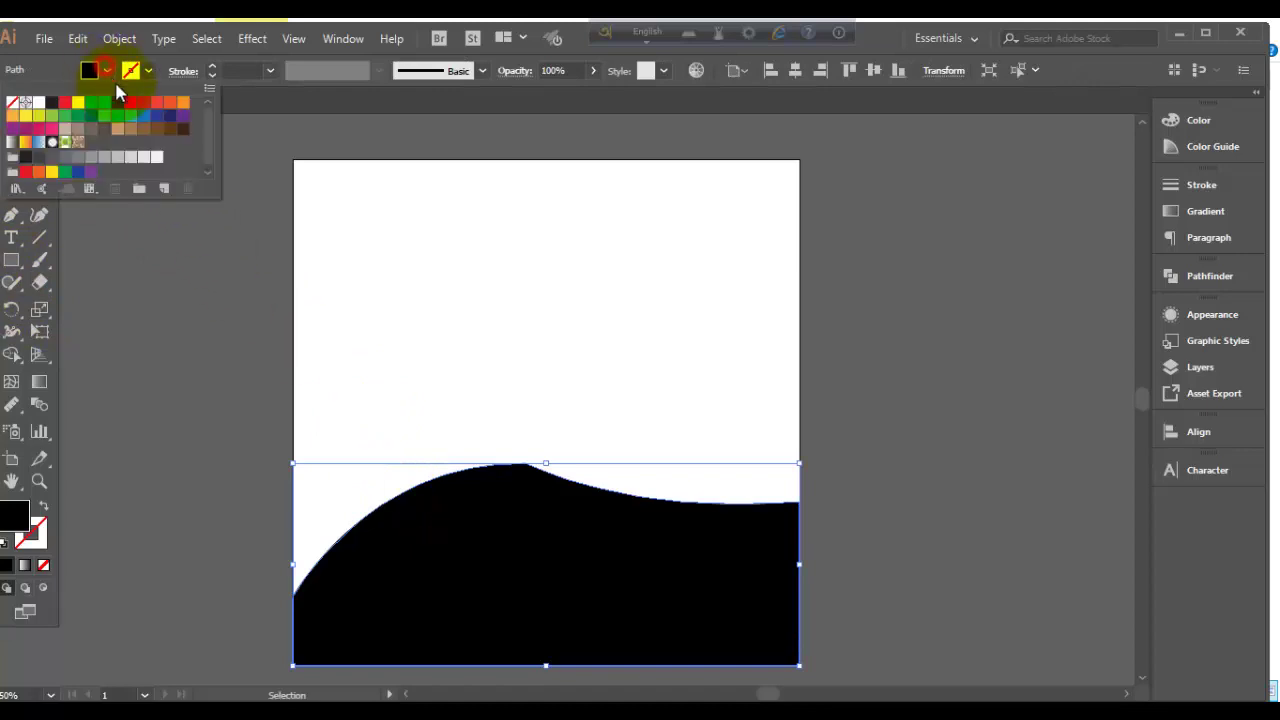
pyautogui.click(146, 118)
pyautogui.click(110, 317)
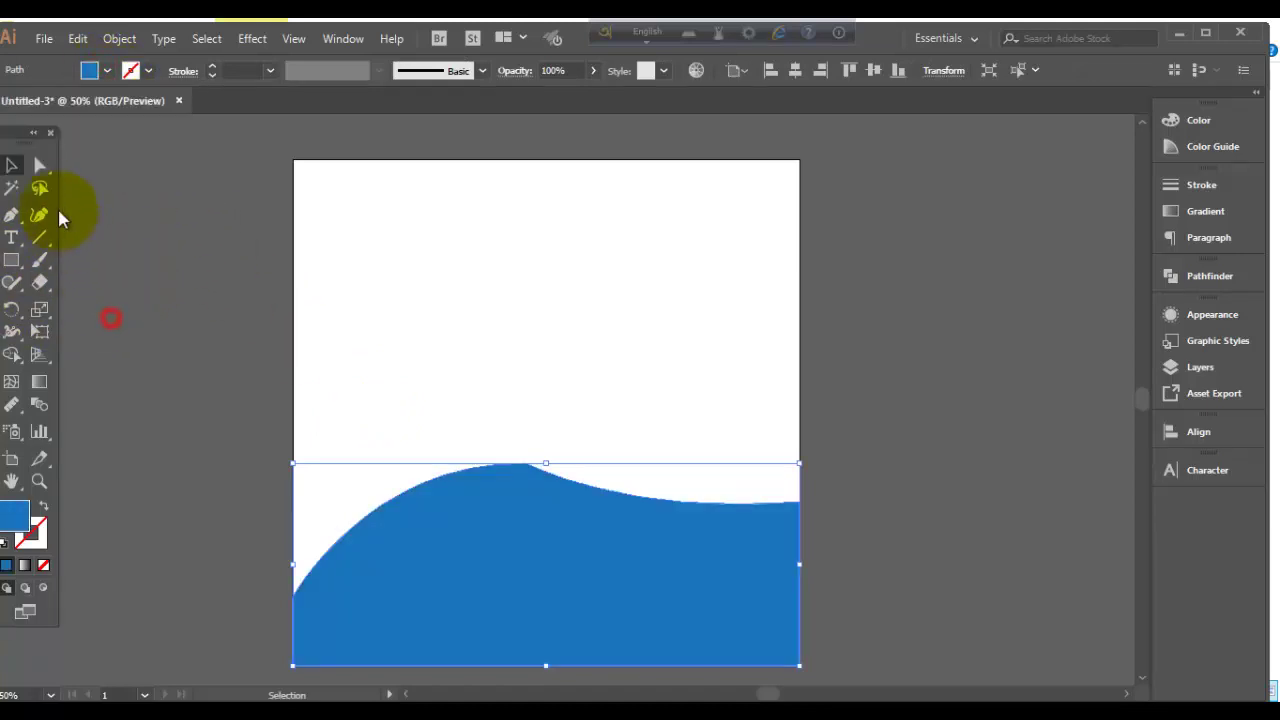
pyautogui.click(380, 375)
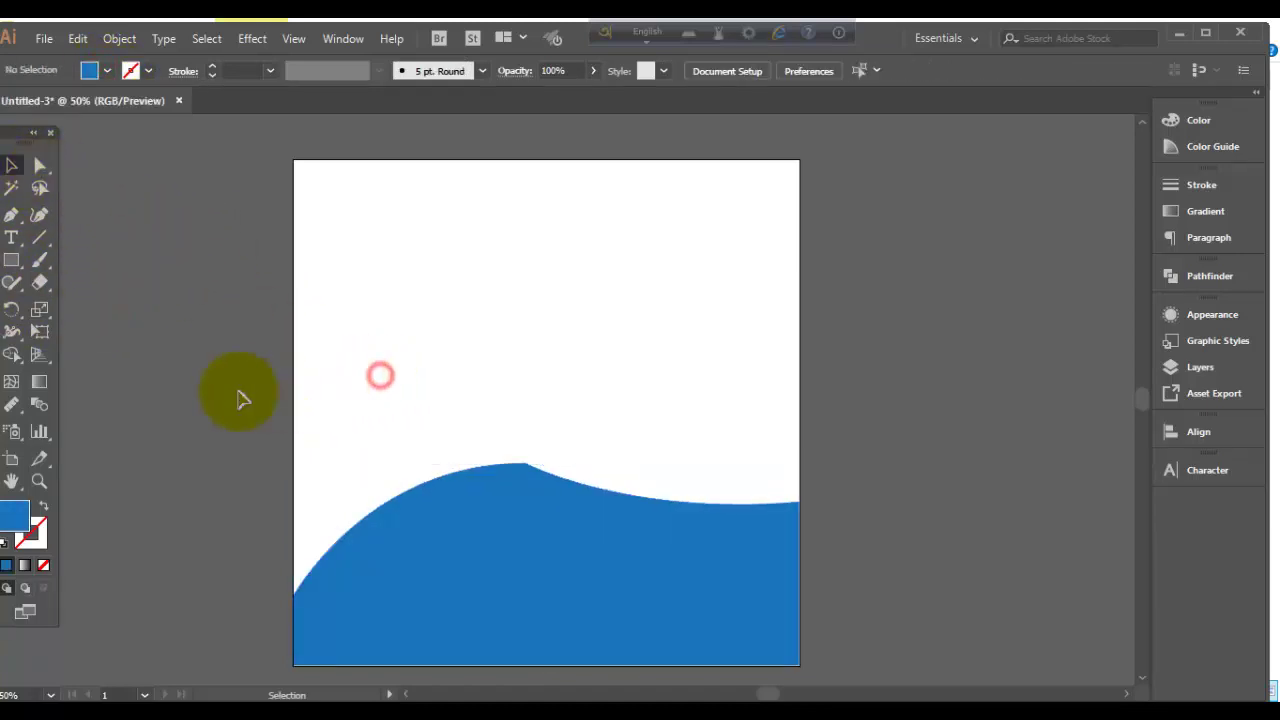
# - Draw a second closed wave with the Pen tool from the blue crest to the right edge at about Y 697 px, through both bottom corners
pyautogui.click(11, 216)
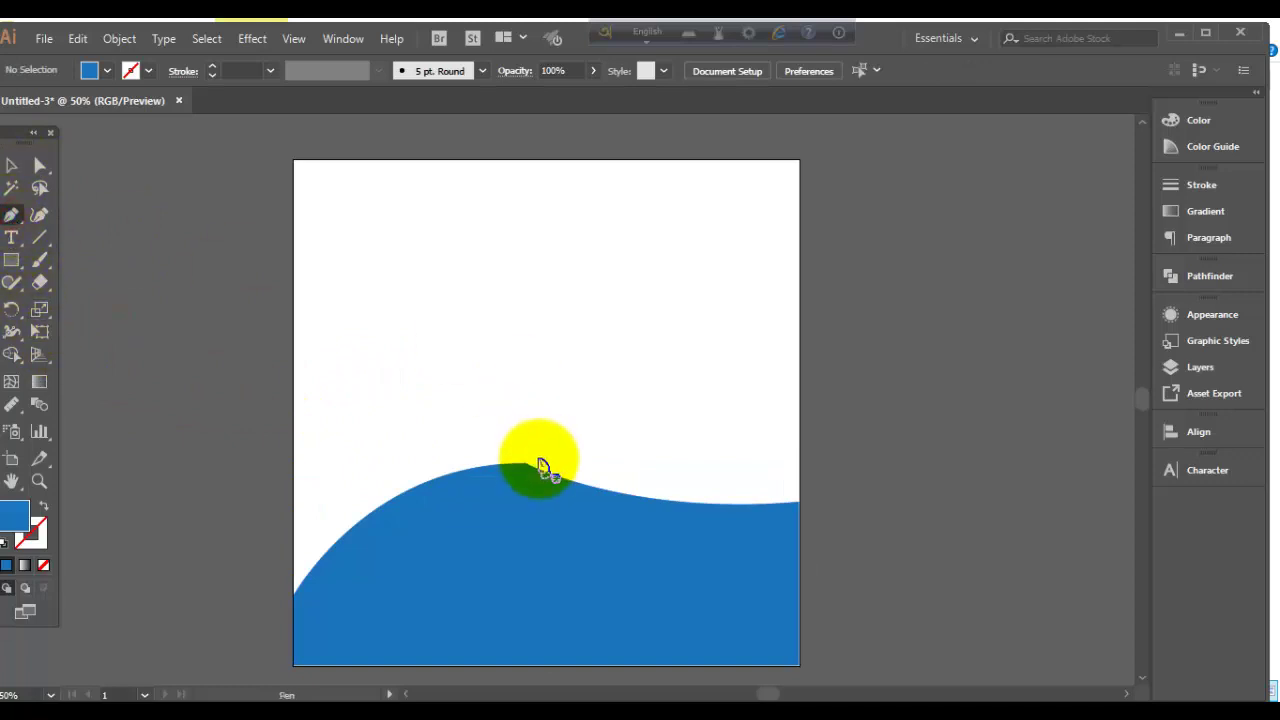
pyautogui.click(525, 463)
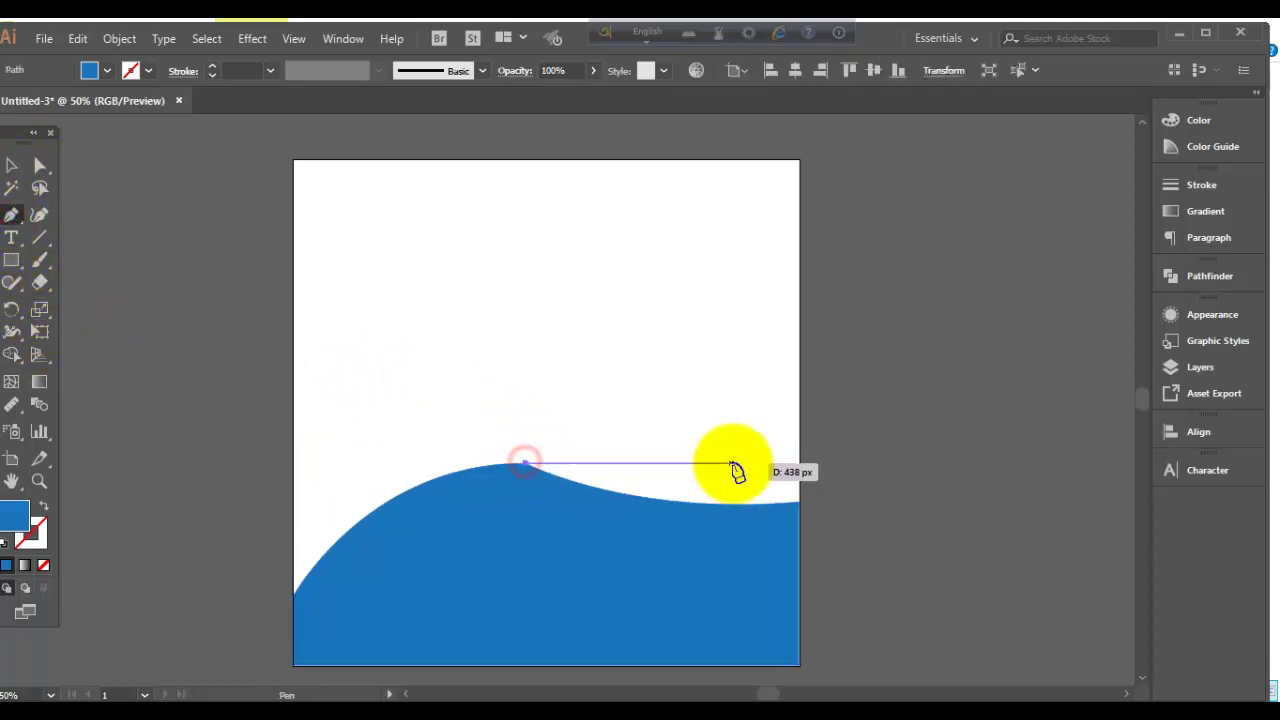
pyautogui.click(797, 488)
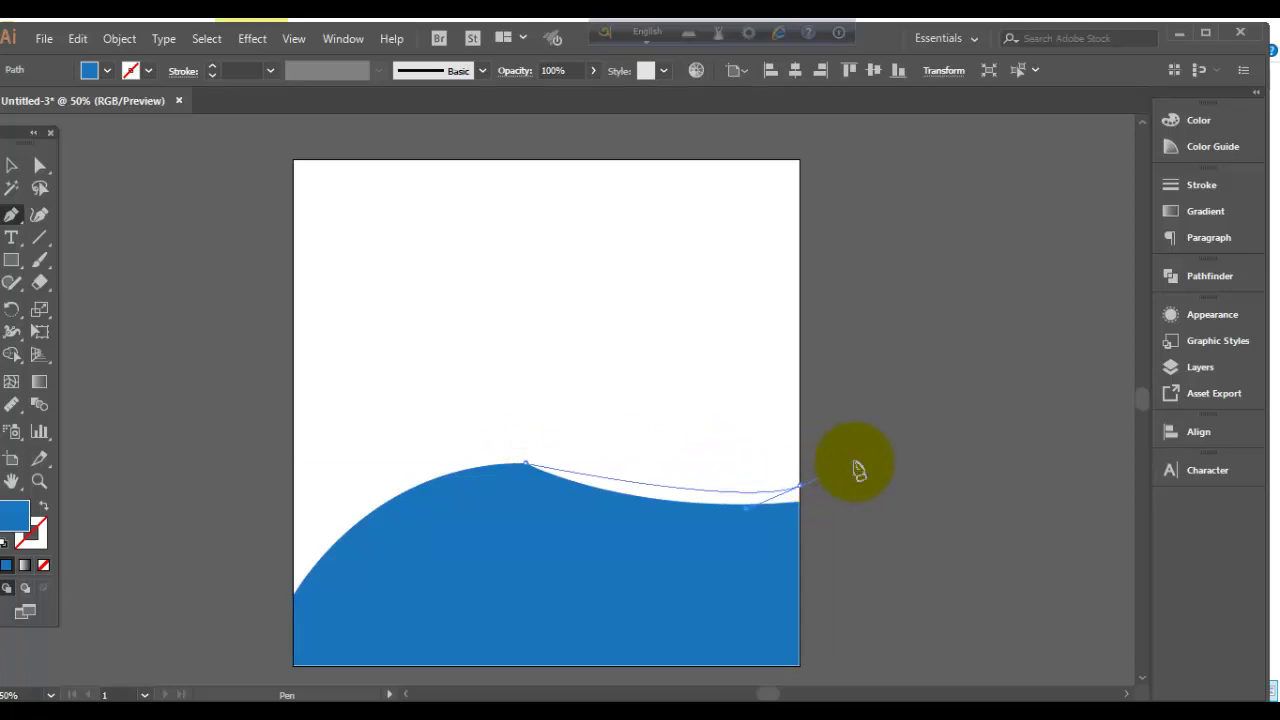
pyautogui.moveTo(797, 488); pyautogui.dragTo(818, 500)
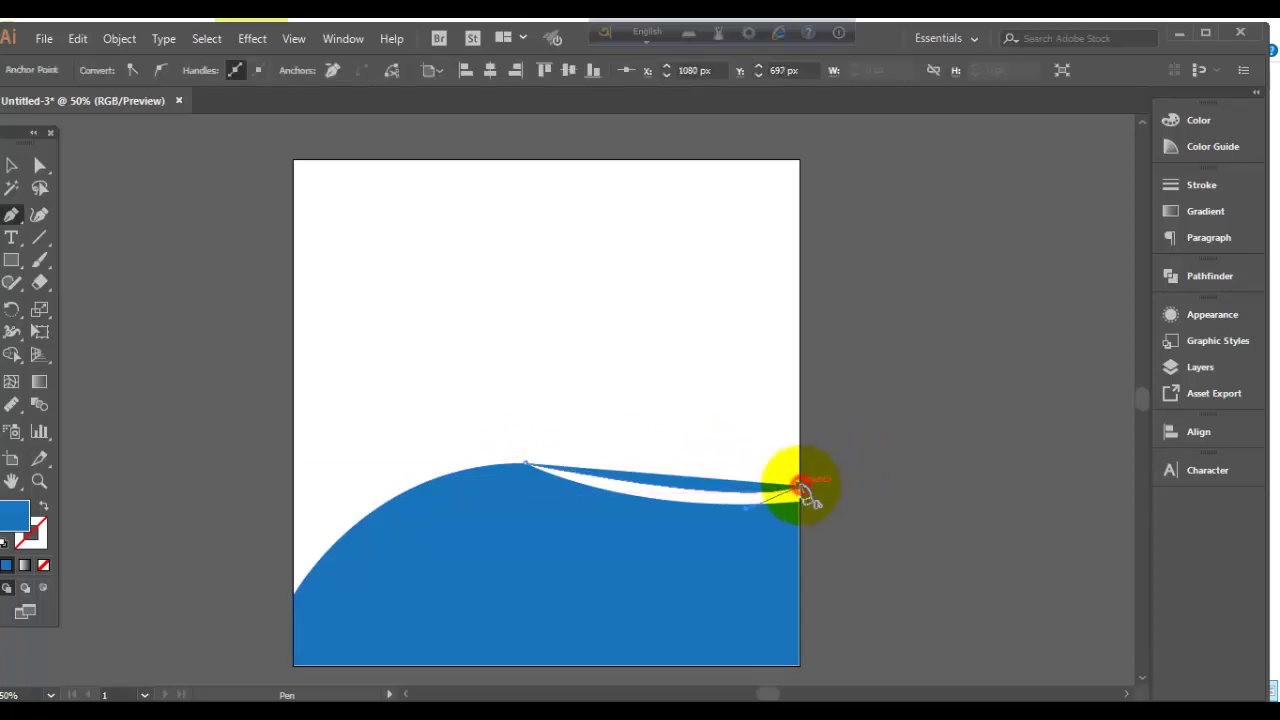
pyautogui.click(800, 666)
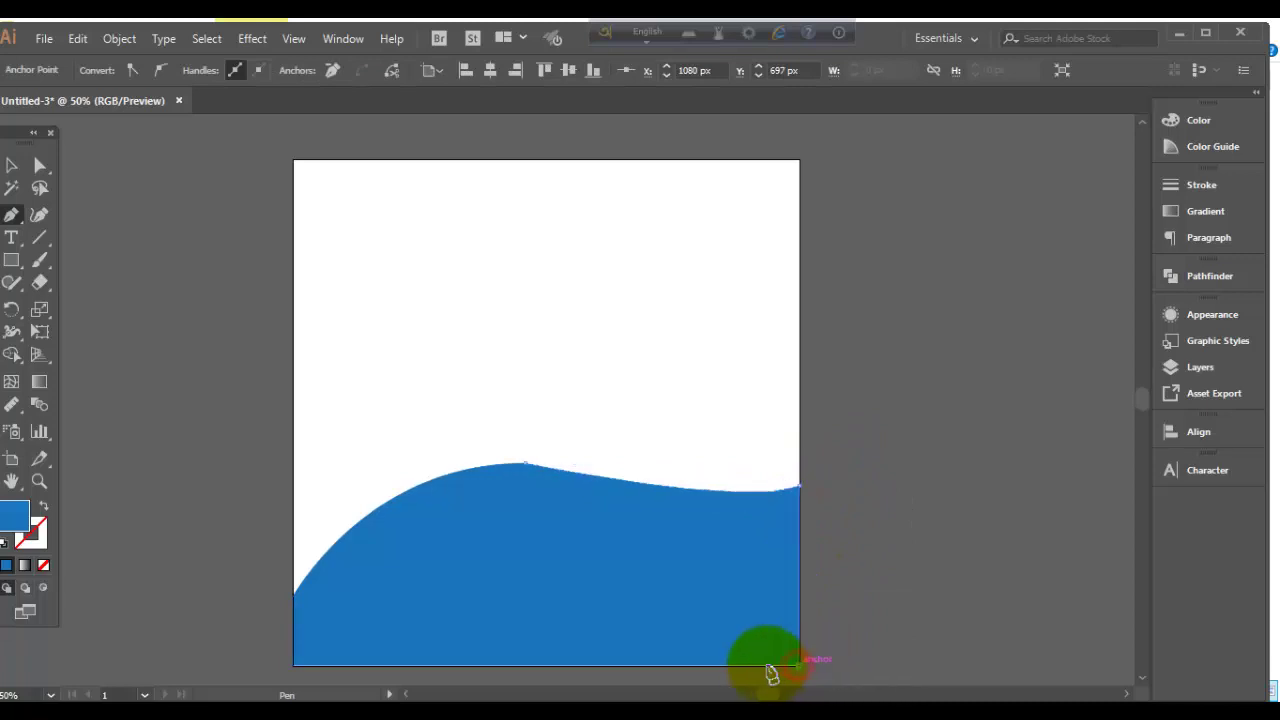
pyautogui.click(293, 666)
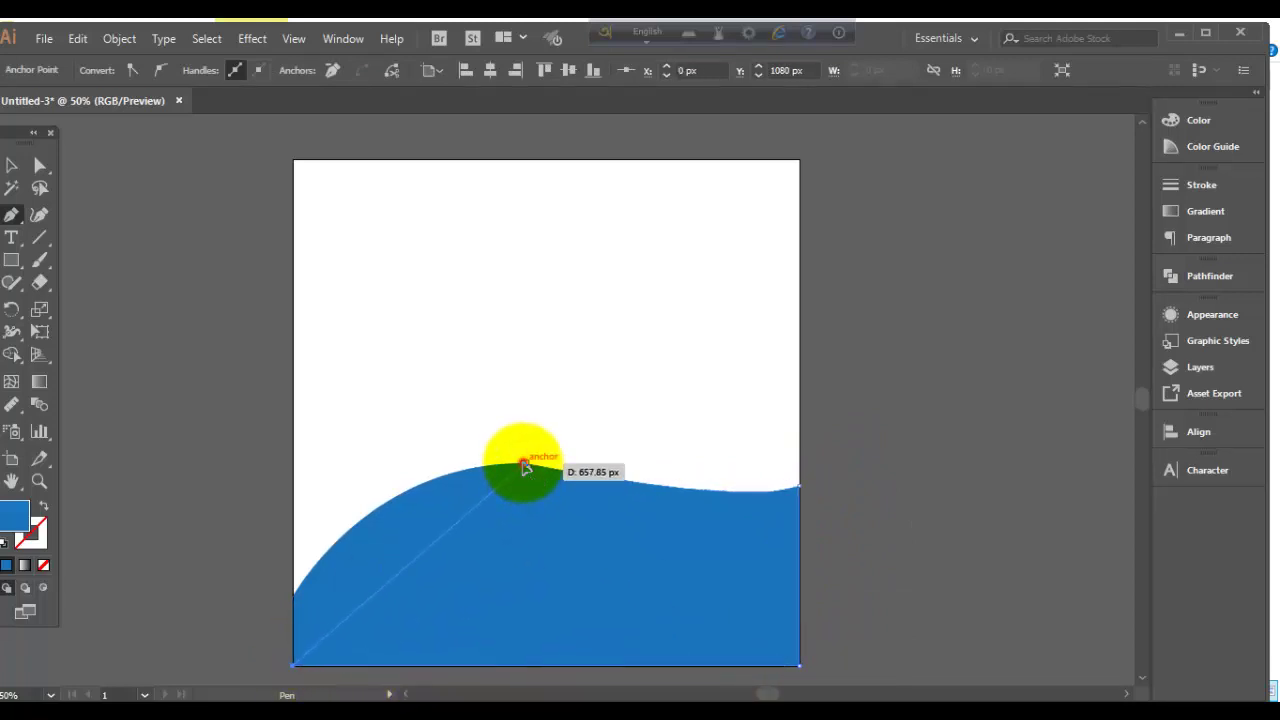
pyautogui.click(524, 468)
# - Select the second wave shape and fill it with light orange
pyautogui.click(11, 163)
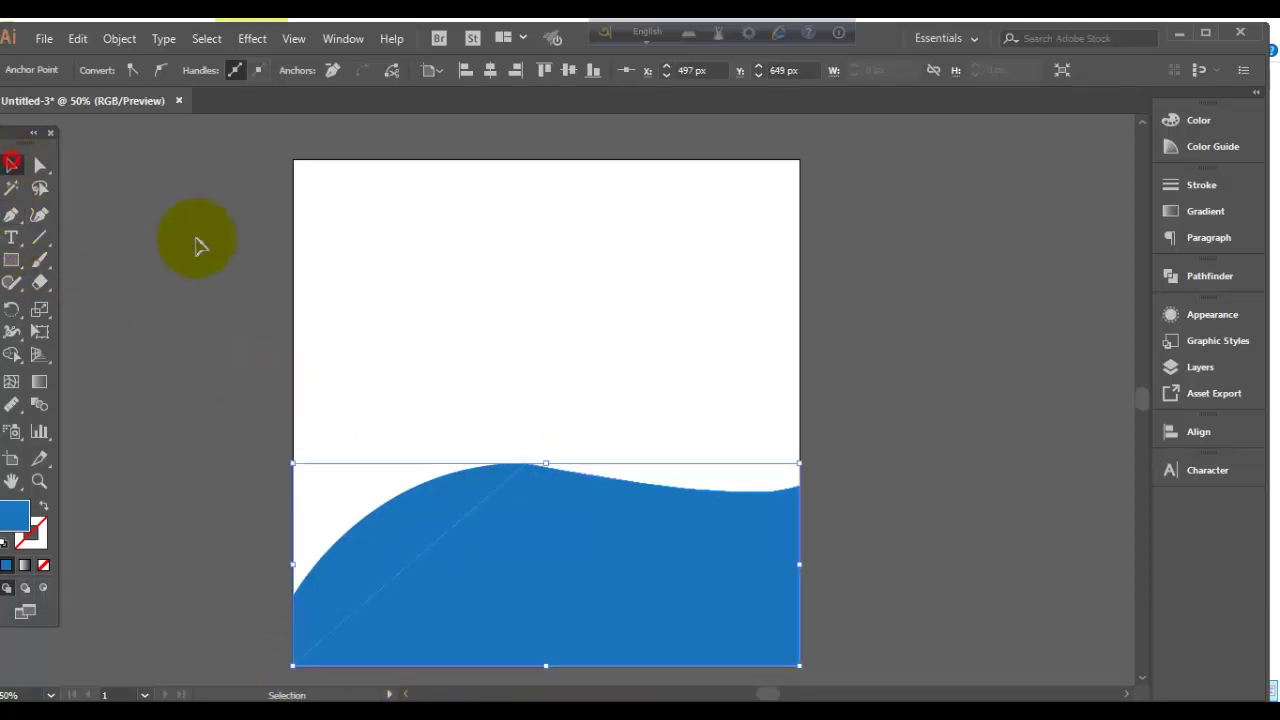
pyautogui.click(549, 529)
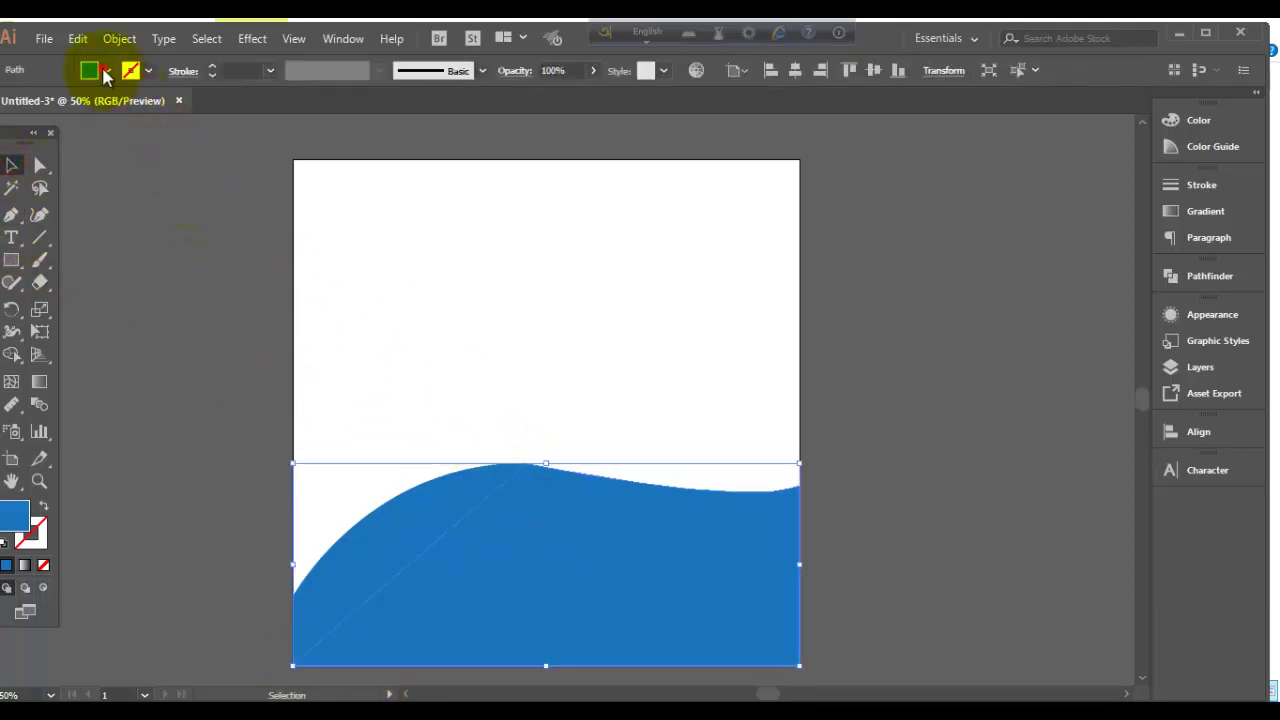
pyautogui.click(104, 71)
pyautogui.click(13, 114)
pyautogui.click(12, 298)
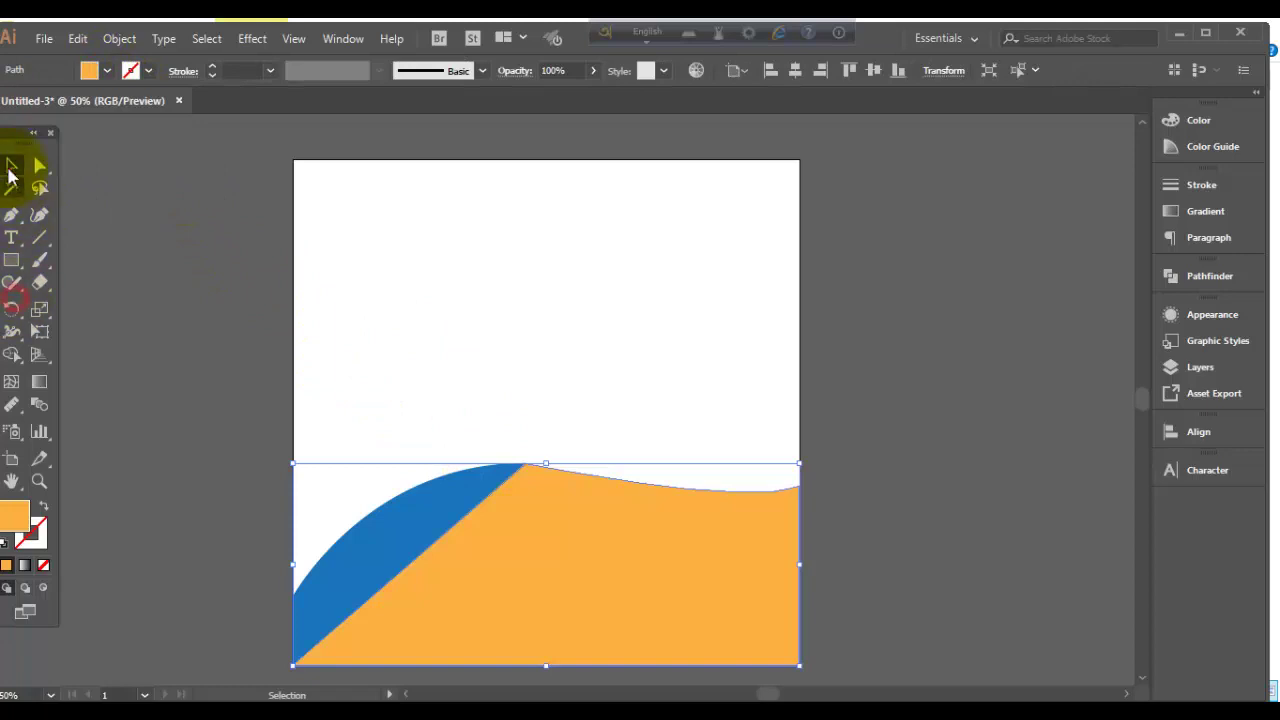
# - Send the orange wave to the back, behind the blue wave, and deselect it
pyautogui.rightClick(547, 533)
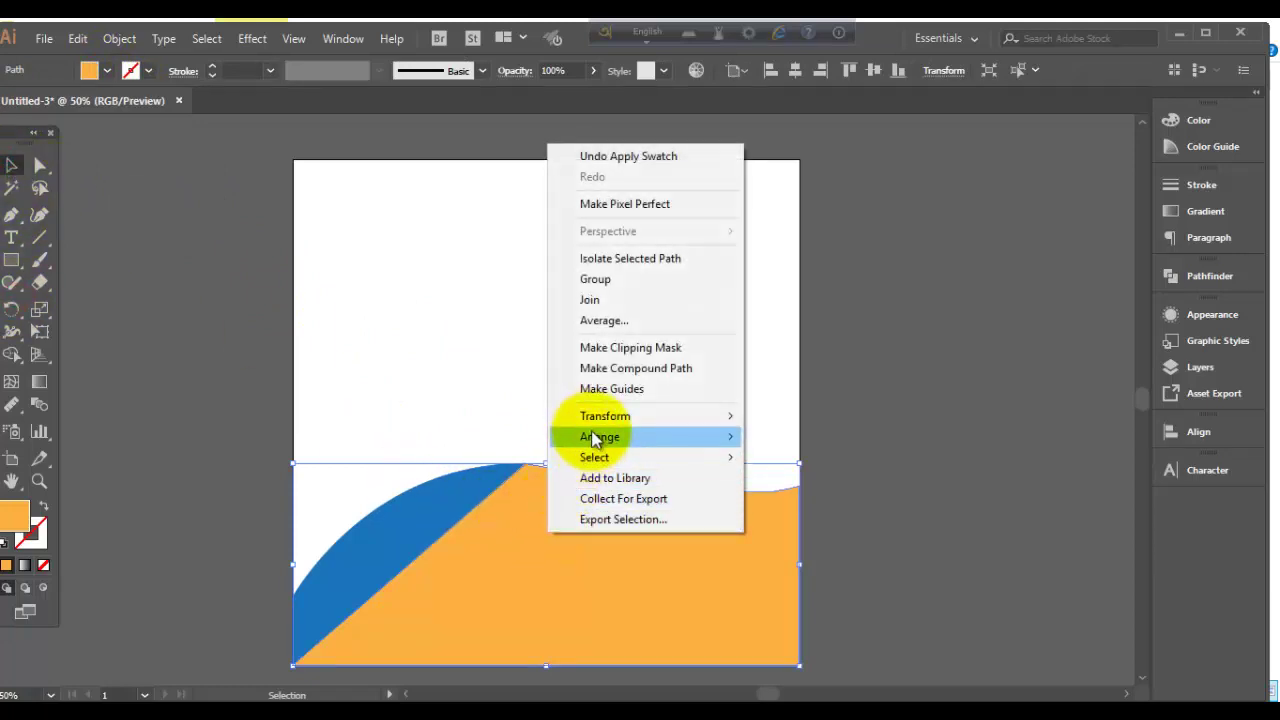
pyautogui.moveTo(731, 443)
pyautogui.click(818, 500)
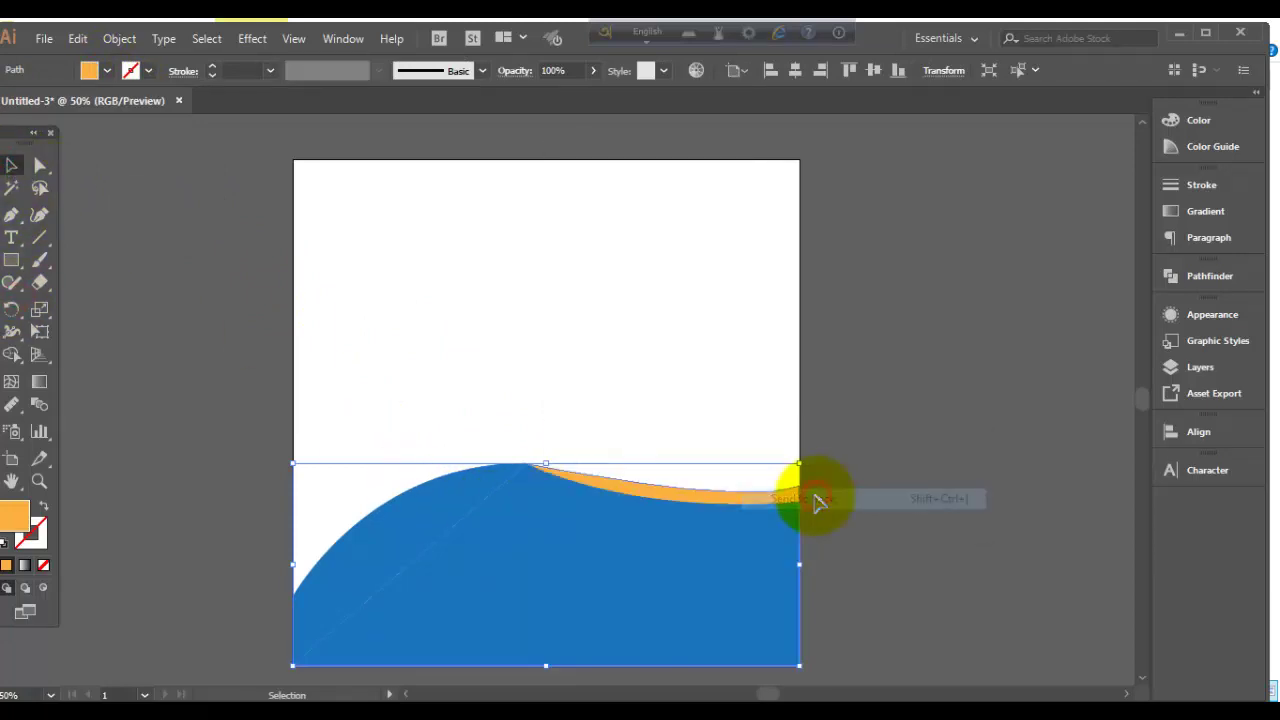
pyautogui.click(195, 280)
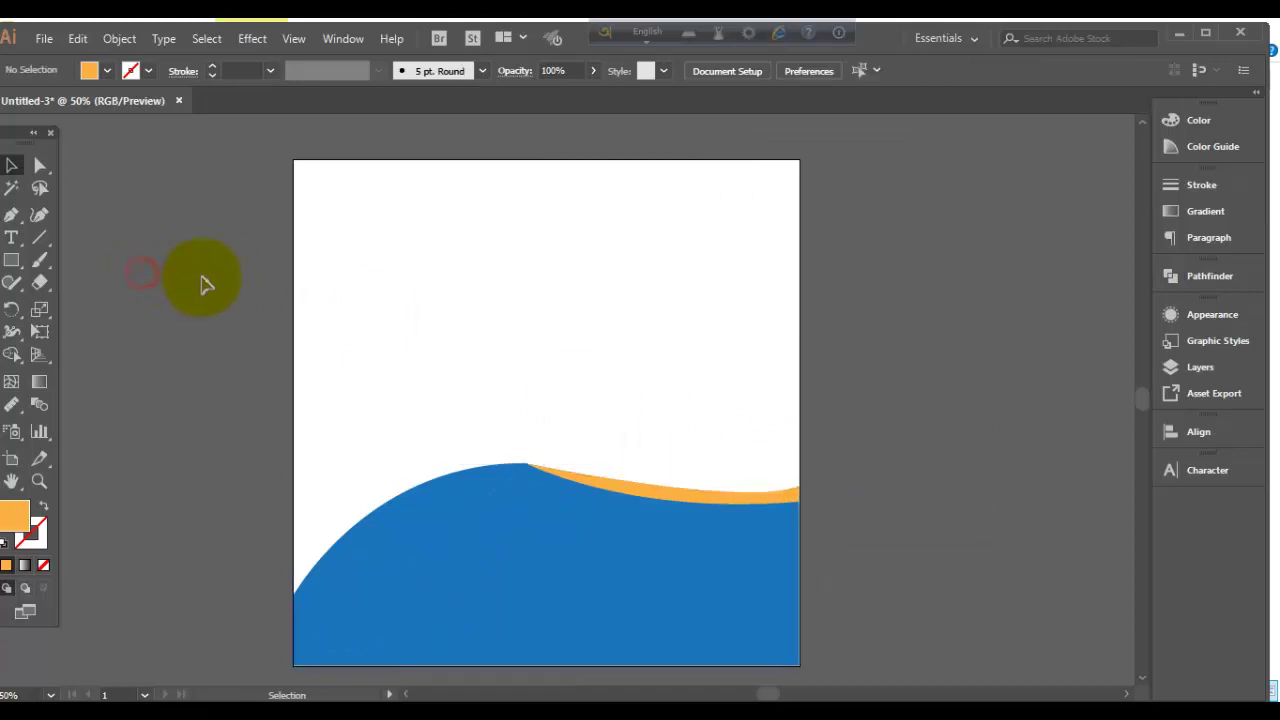
# - Draw a closed shape along the artboard's left side, curving from the top edge at about X 195 px to the blue crest and around the left corners
pyautogui.click(13, 220)
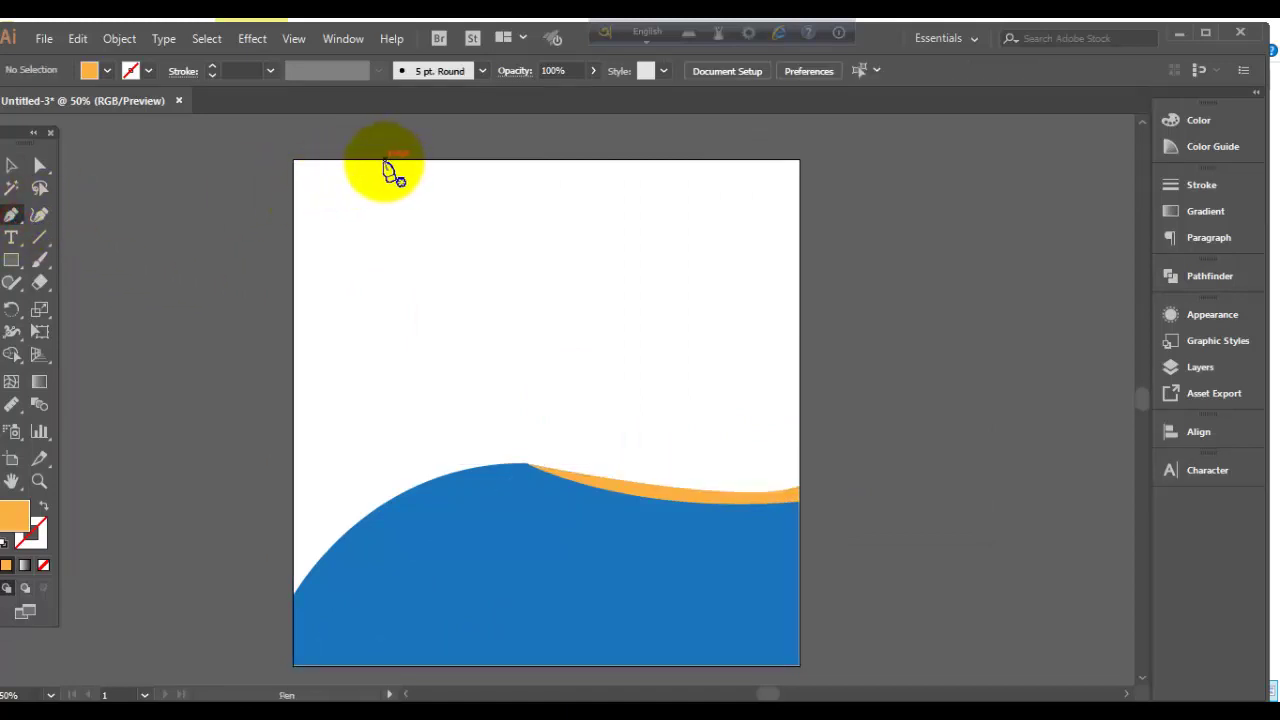
pyautogui.click(384, 160)
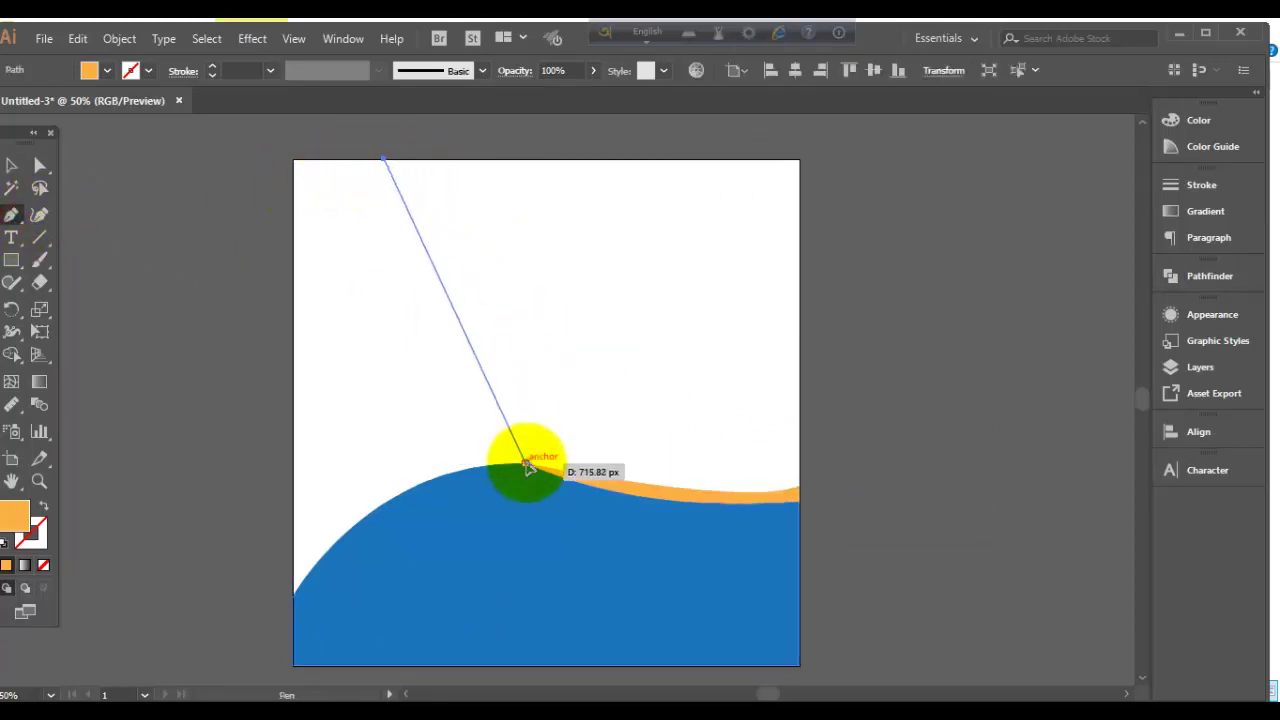
pyautogui.moveTo(527, 463); pyautogui.dragTo(298, 170)
pyautogui.click(294, 160)
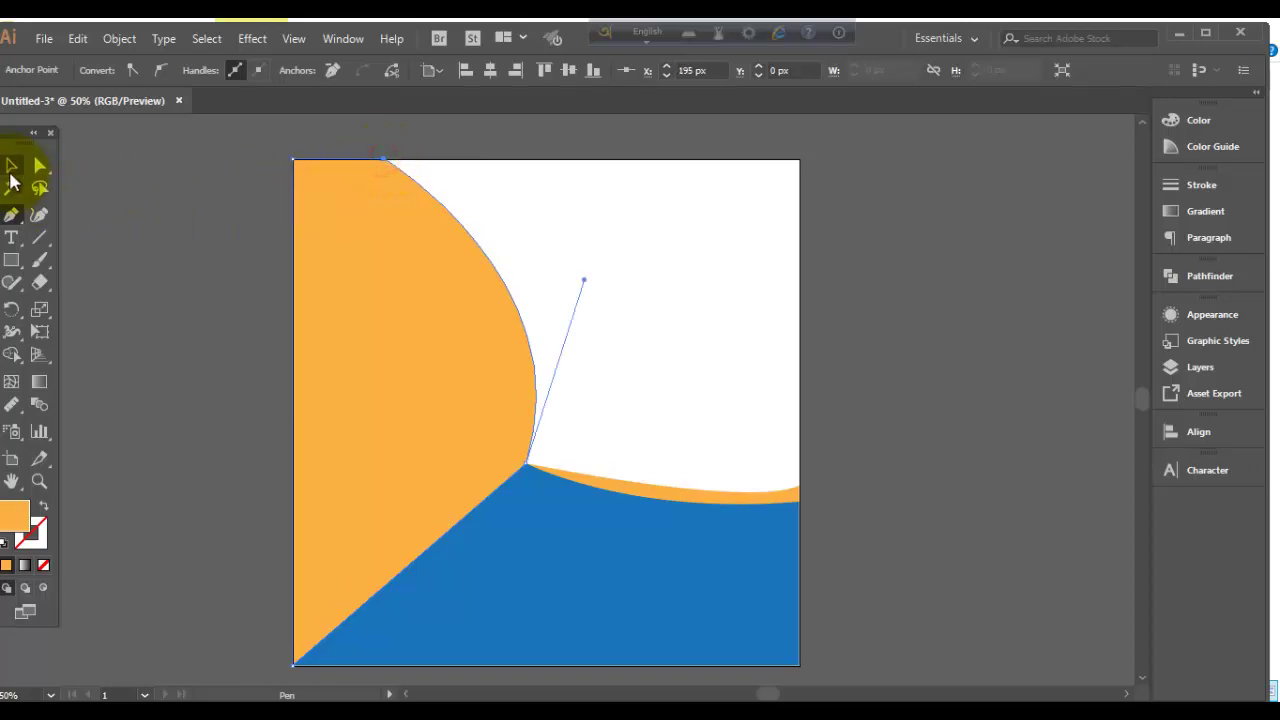
# - Send the large orange shape on the artboard's left side to the back and deselect it
pyautogui.click(11, 165)
pyautogui.click(200, 287)
pyautogui.click(366, 286)
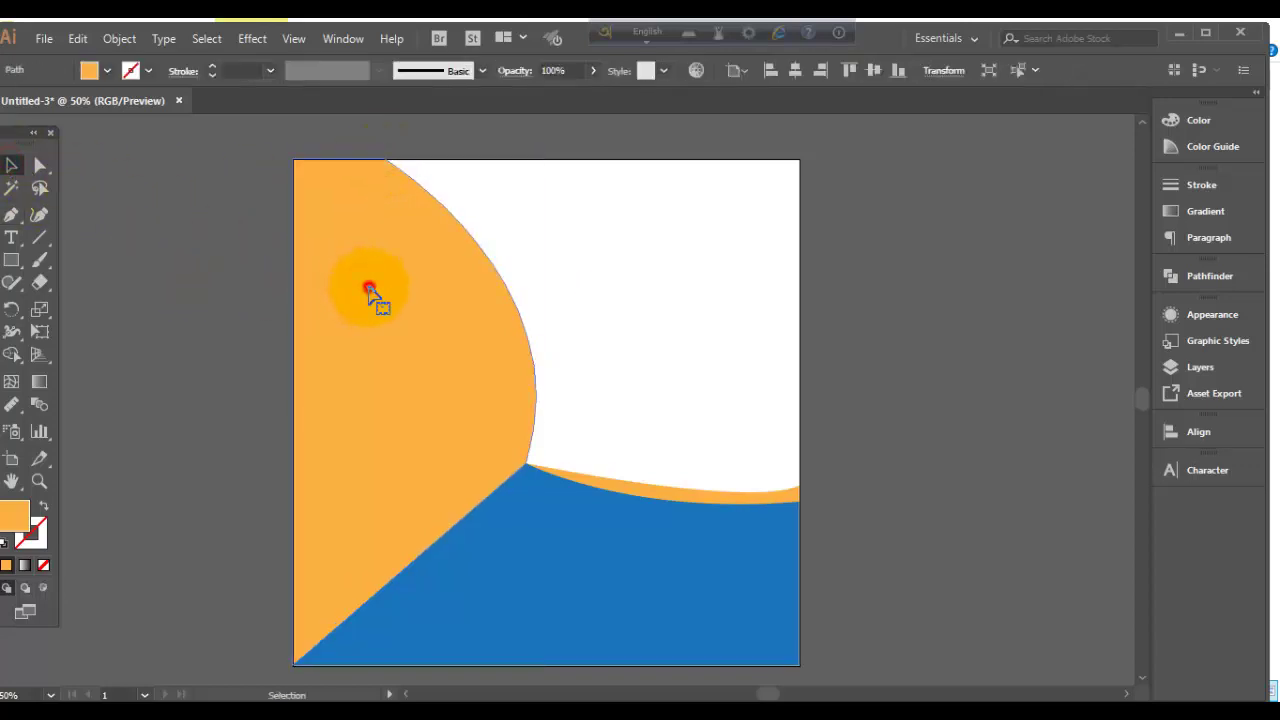
pyautogui.rightClick(369, 287)
pyautogui.moveTo(449, 580)
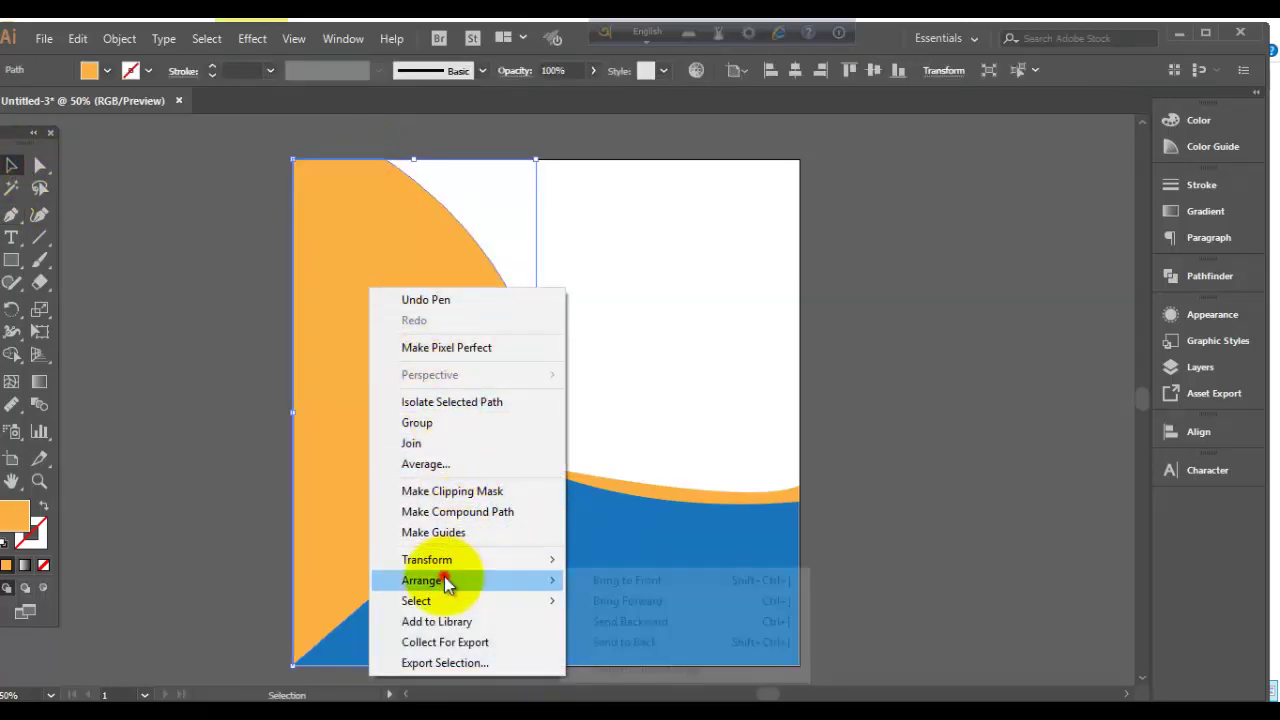
pyautogui.click(646, 642)
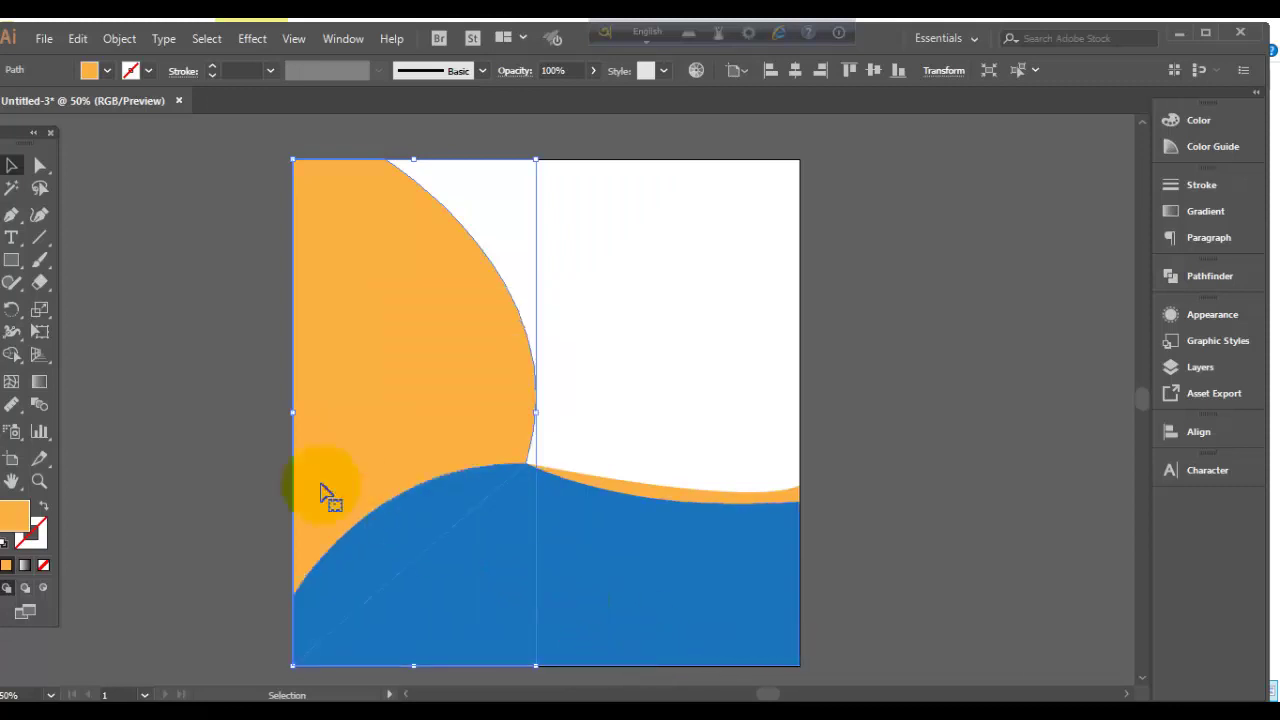
pyautogui.click(210, 401)
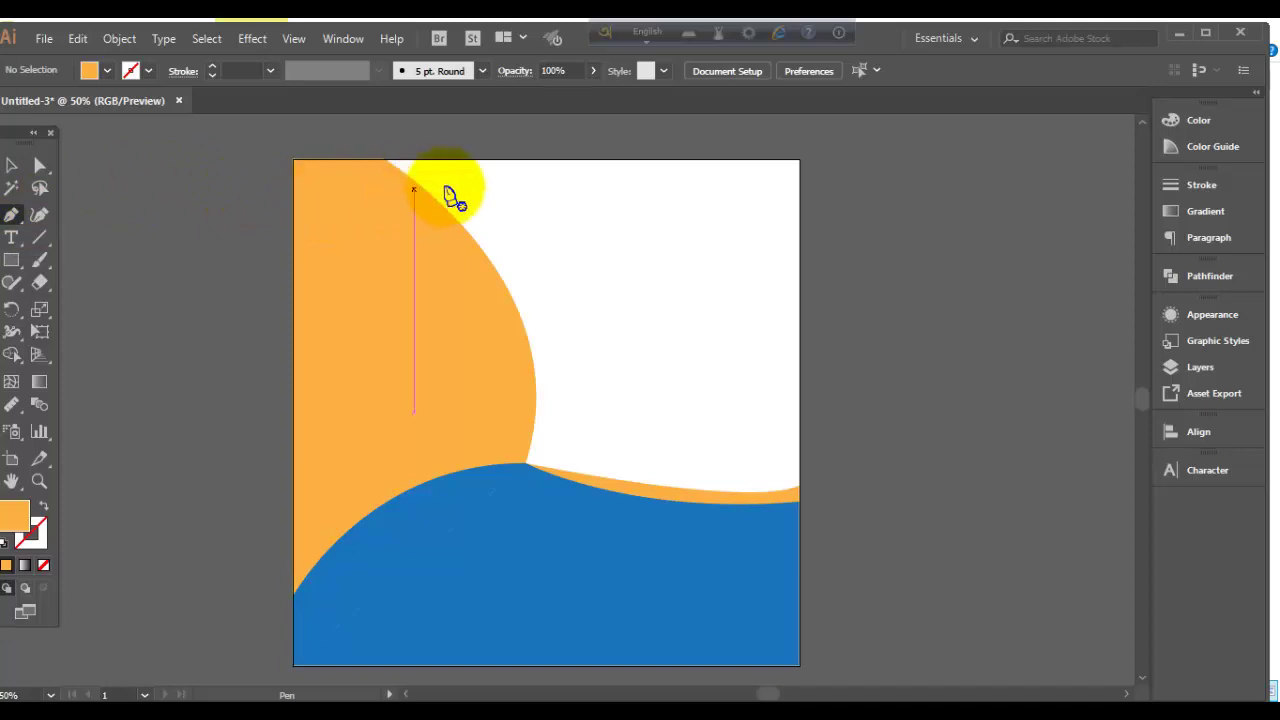
# - Draw a closed curved shape in the artboard's top-right corner, from about X 441 px on the top edge to about Y 127 px on the right edge
pyautogui.click(500, 160)
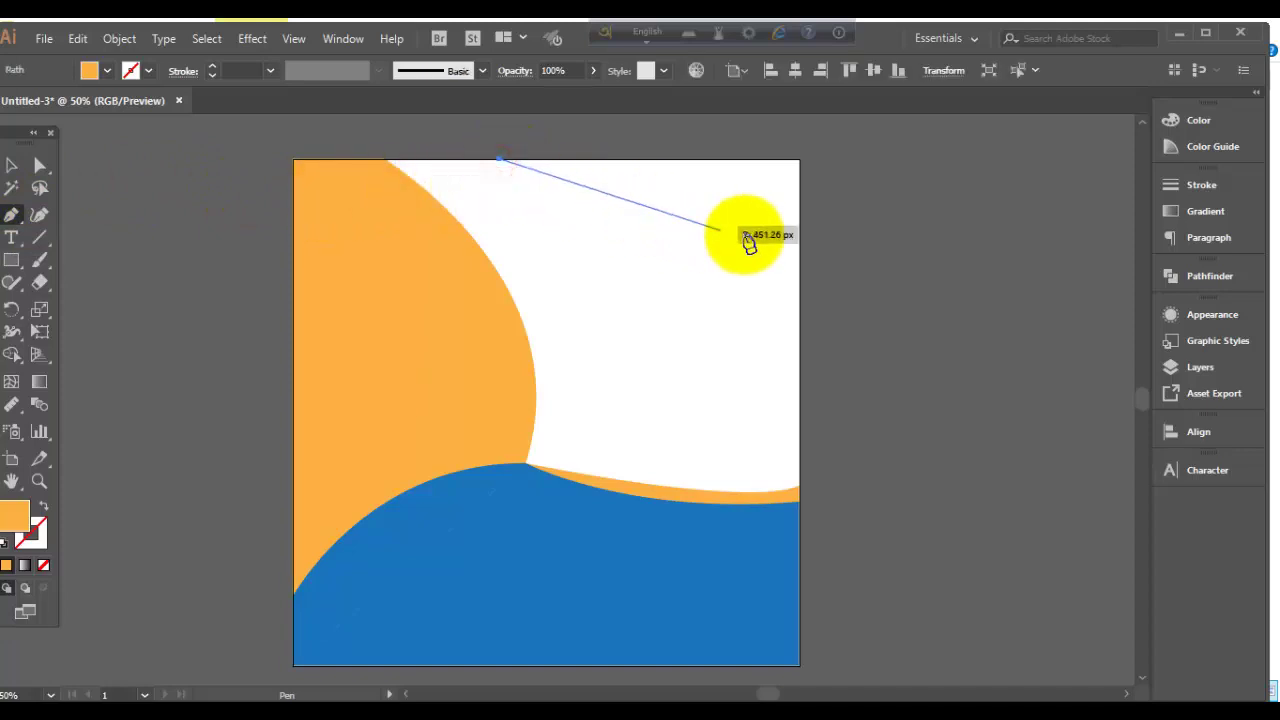
pyautogui.moveTo(800, 220); pyautogui.dragTo(926, 152)
pyautogui.click(800, 220)
pyautogui.click(799, 220)
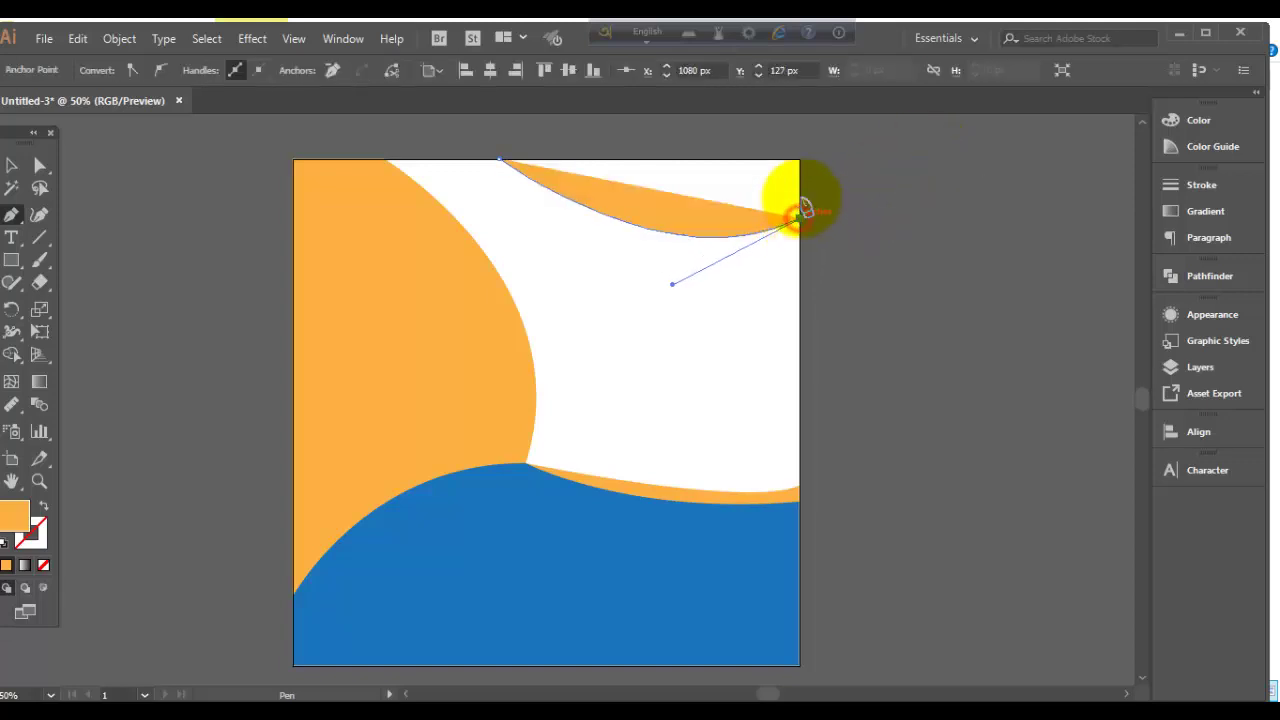
pyautogui.click(800, 161)
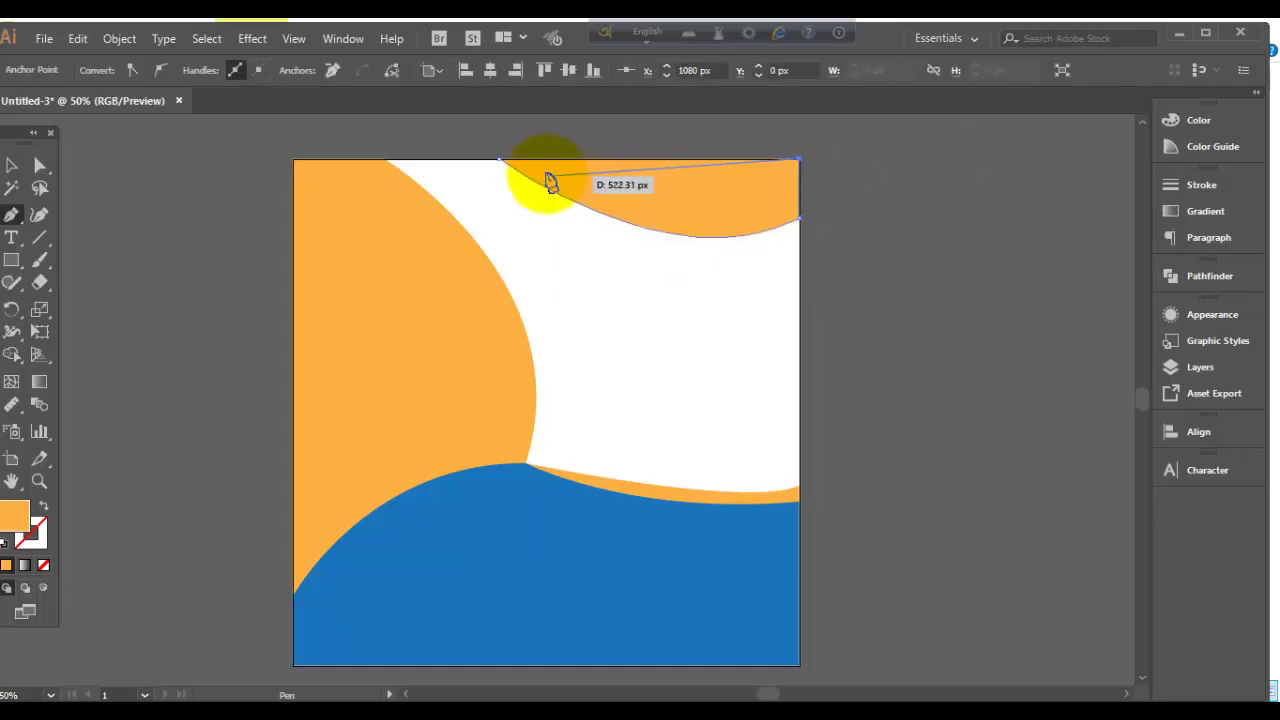
pyautogui.click(500, 161)
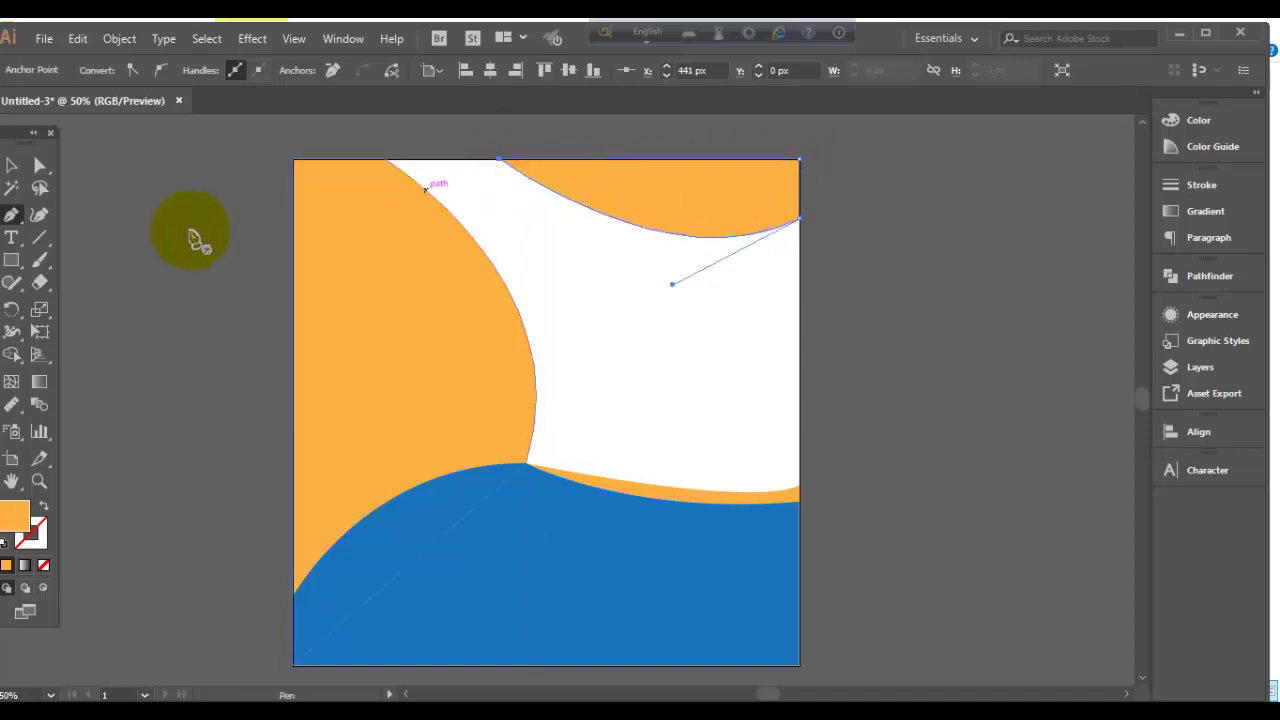
# - Fill the curved shape in the artboard's top-right corner with blue
pyautogui.click(10, 168)
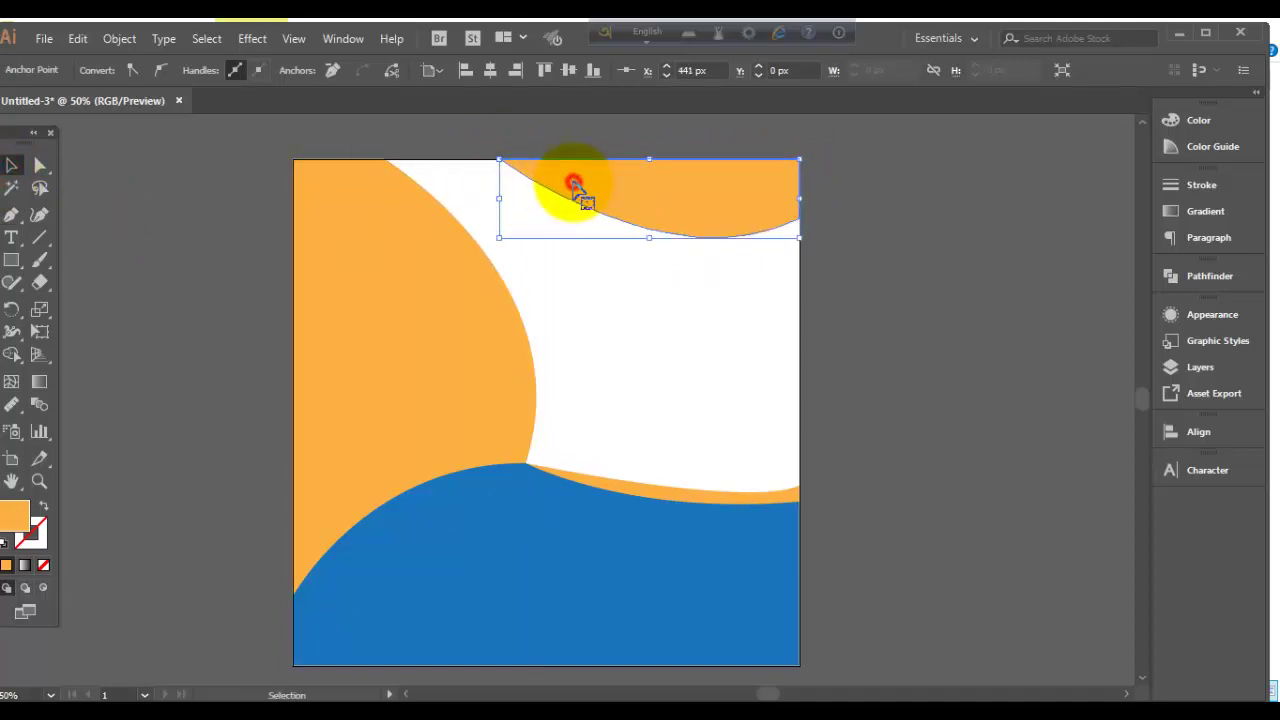
pyautogui.click(573, 183)
pyautogui.click(107, 70)
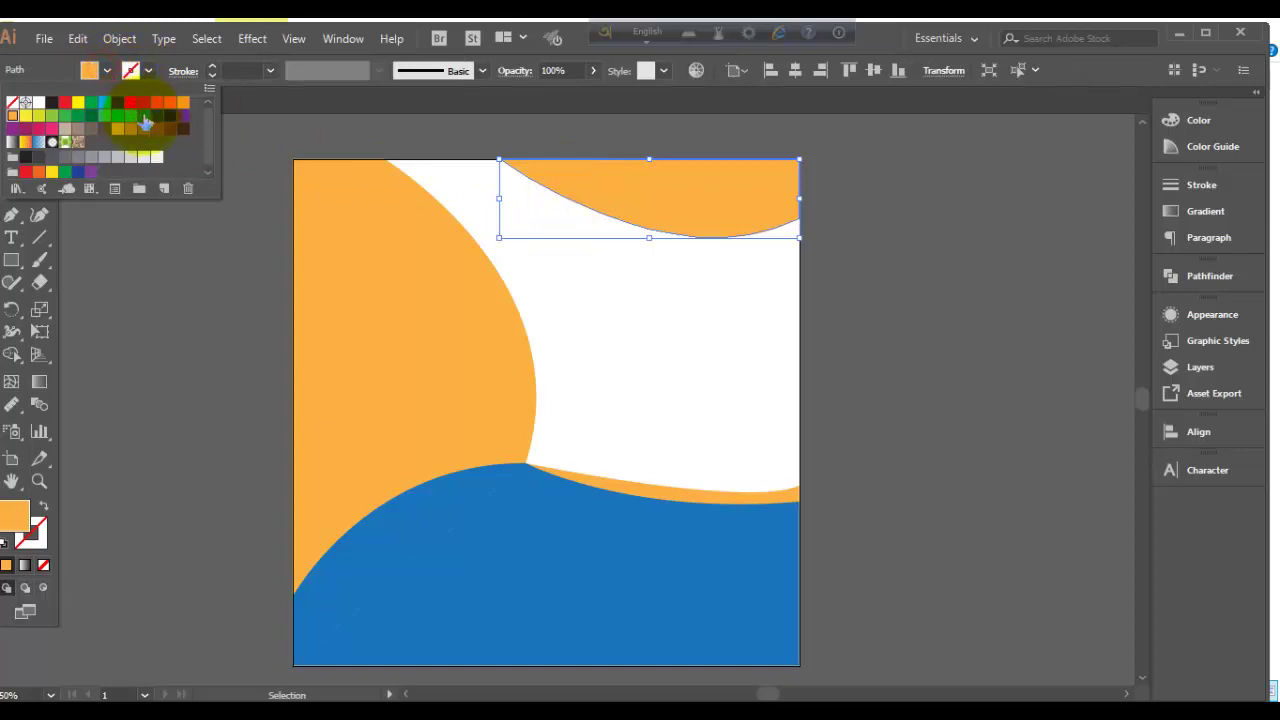
pyautogui.click(78, 171)
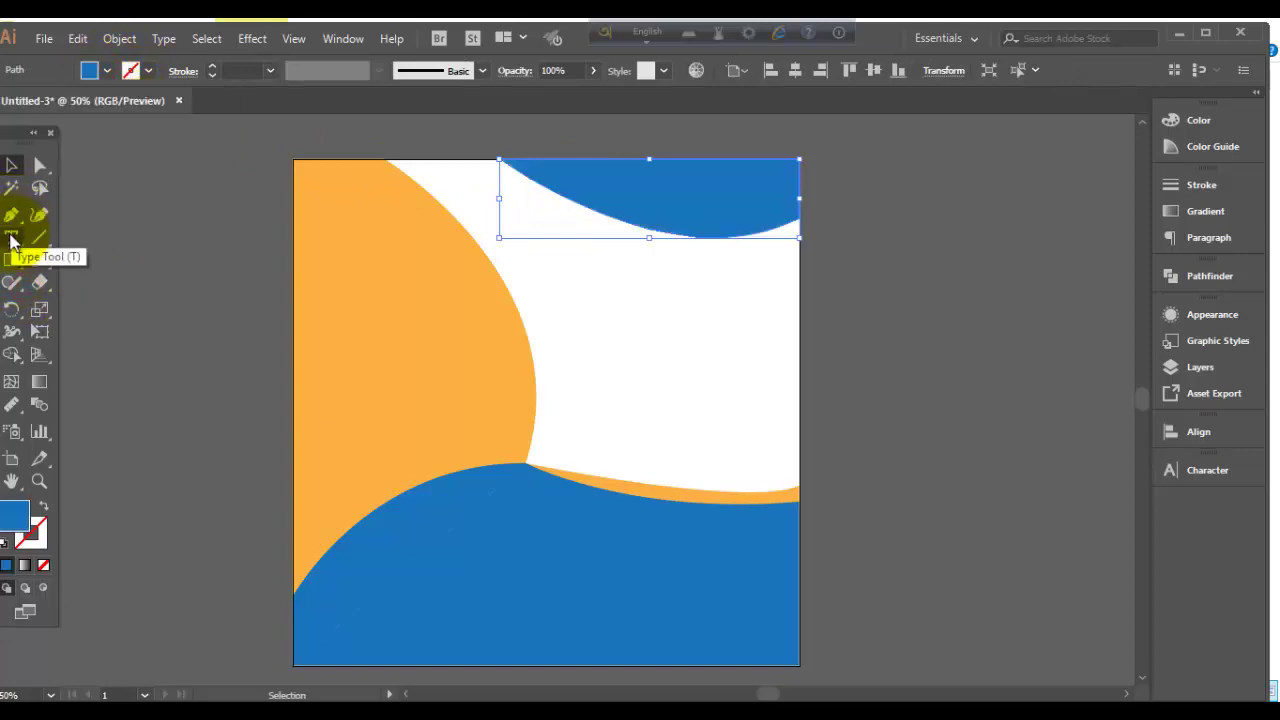
# - Draw a closed orange curved shape over the top-right blue one, from X 441 px on the top edge to Y 177 px on the right edge
pyautogui.click(426, 234)
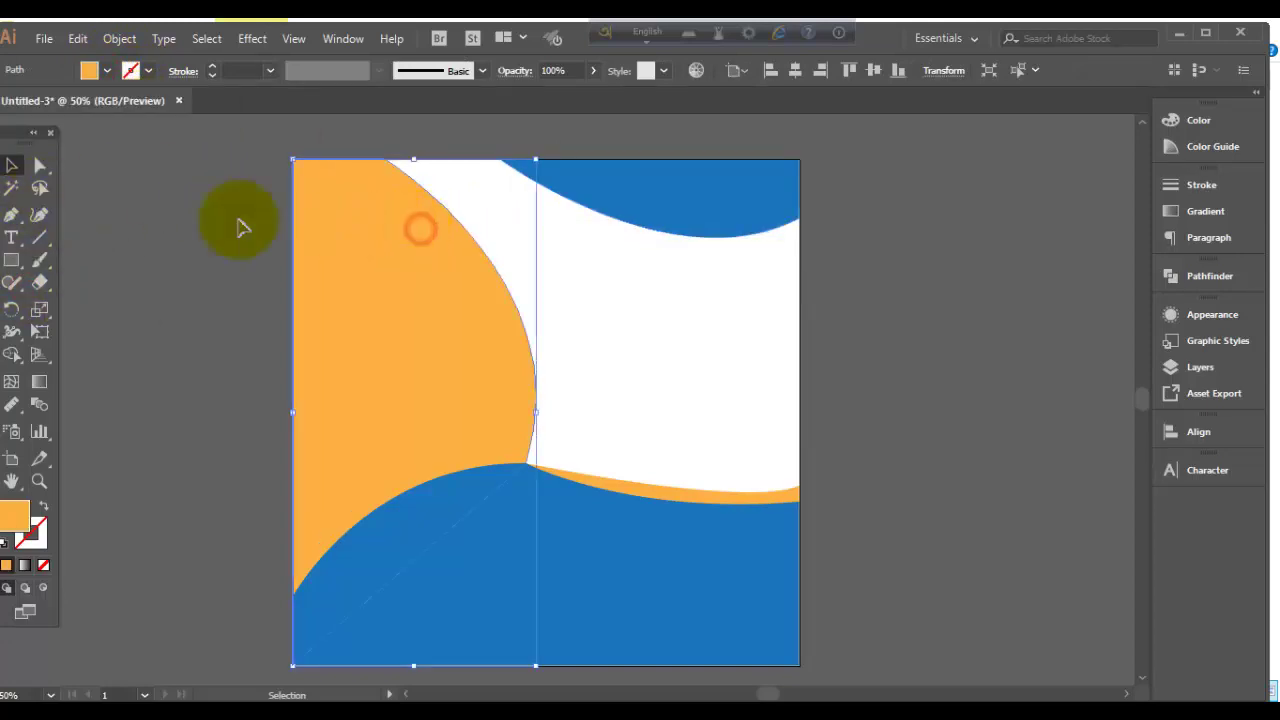
pyautogui.click(583, 284)
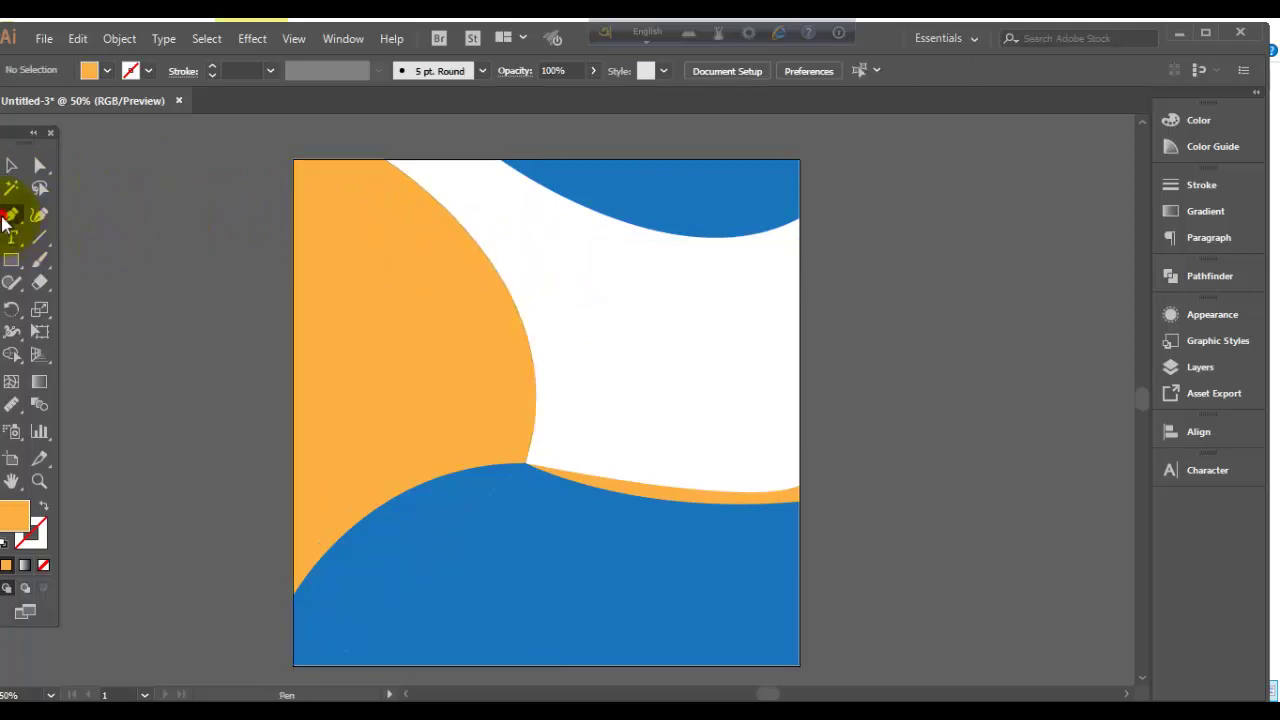
pyautogui.click(498, 160)
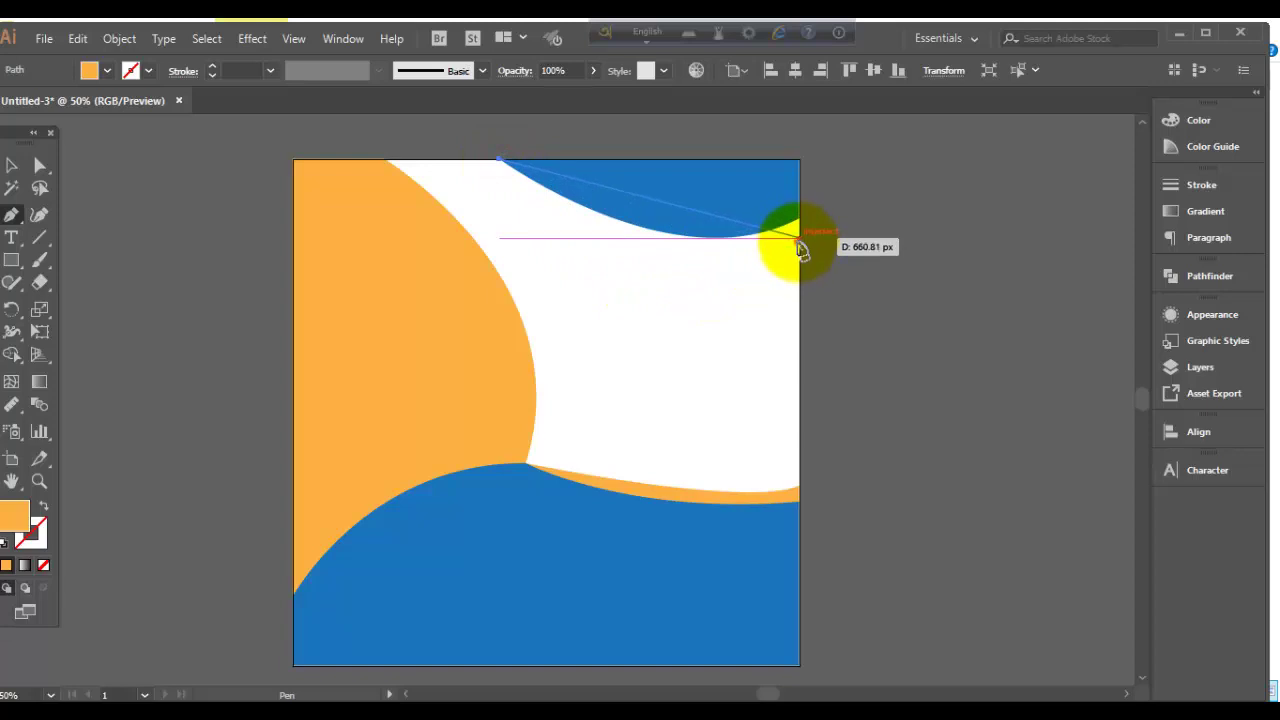
pyautogui.moveTo(798, 244); pyautogui.dragTo(972, 189)
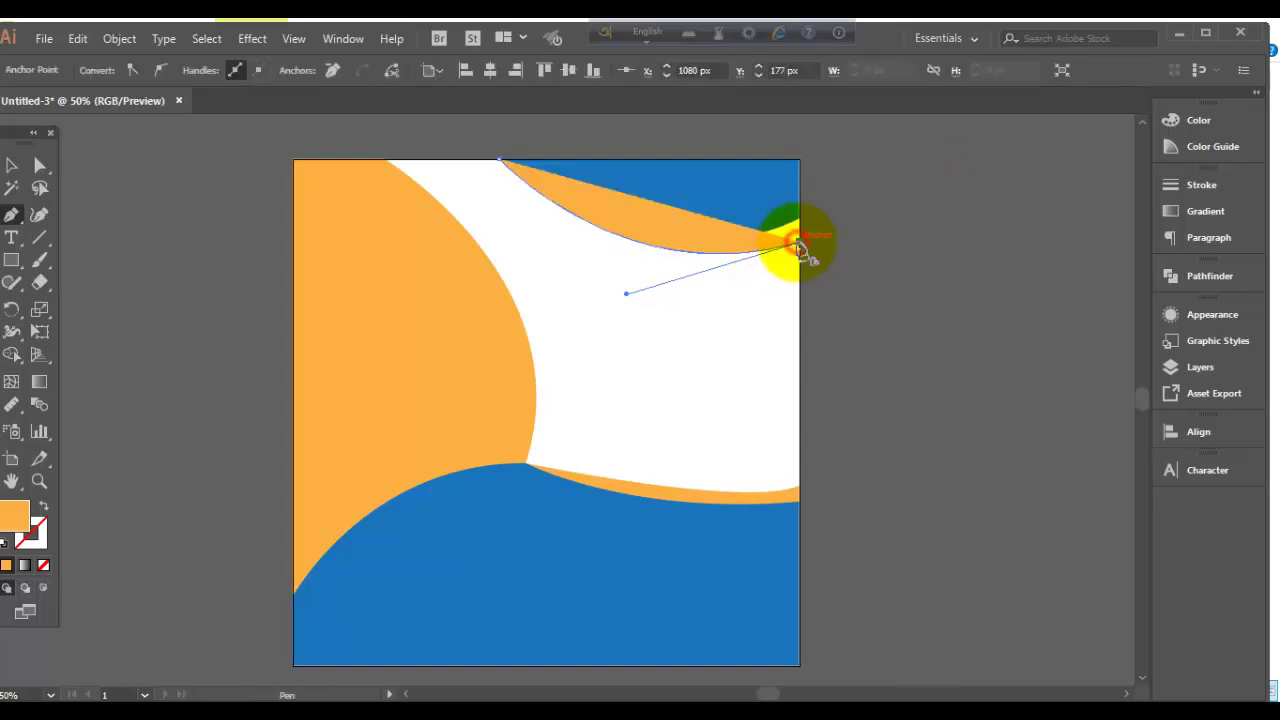
pyautogui.click(799, 160)
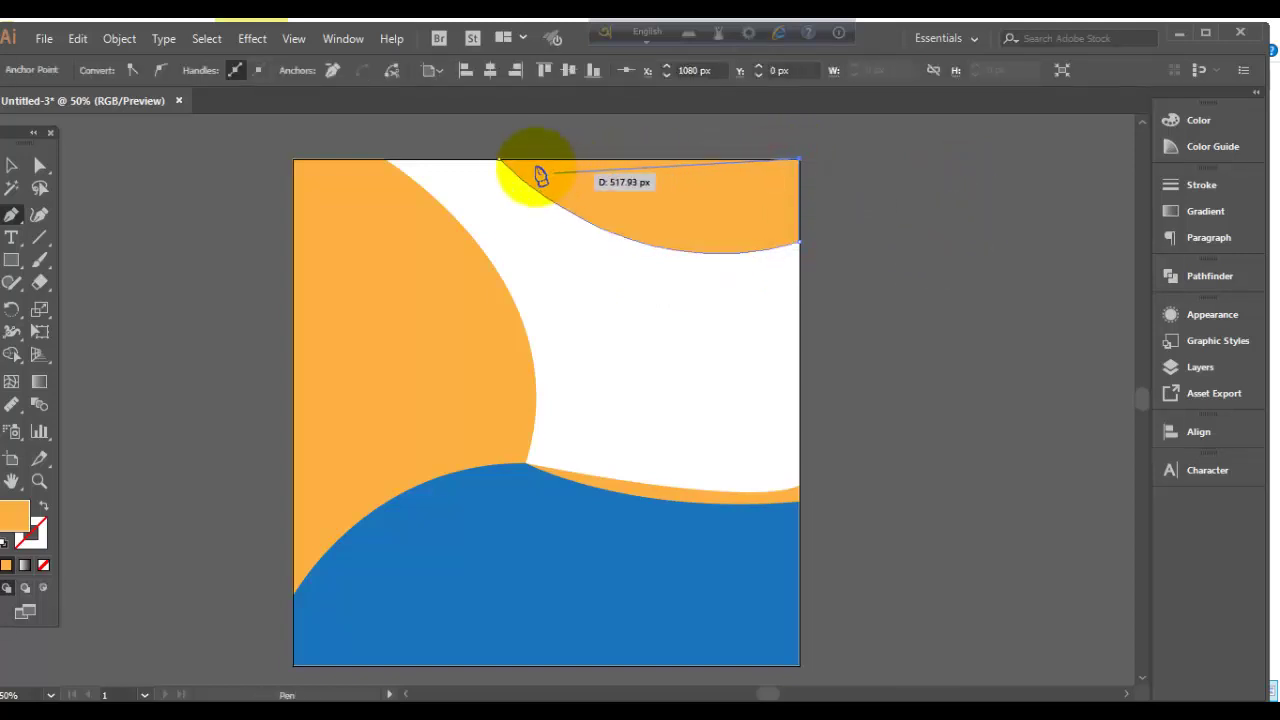
pyautogui.click(503, 165)
# - Send the new orange top-right shape to the back, behind the blue corner shape, and deselect it
pyautogui.click(12, 165)
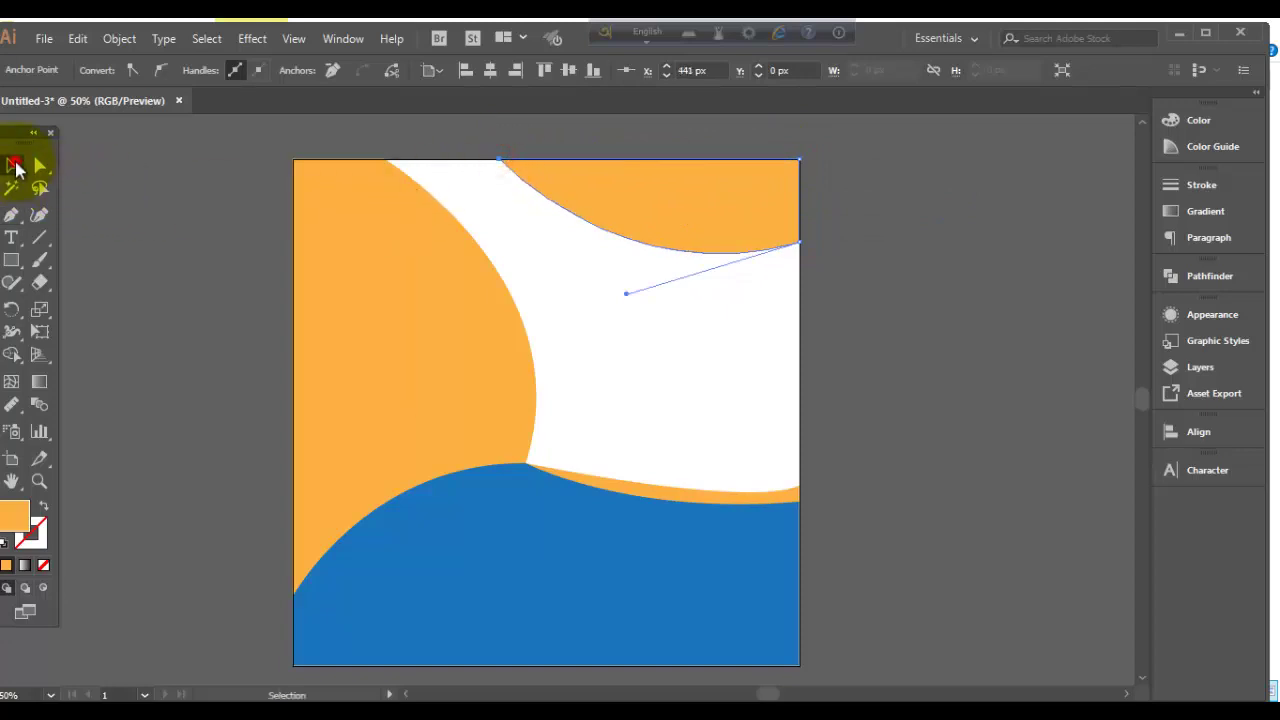
pyautogui.rightClick(650, 220)
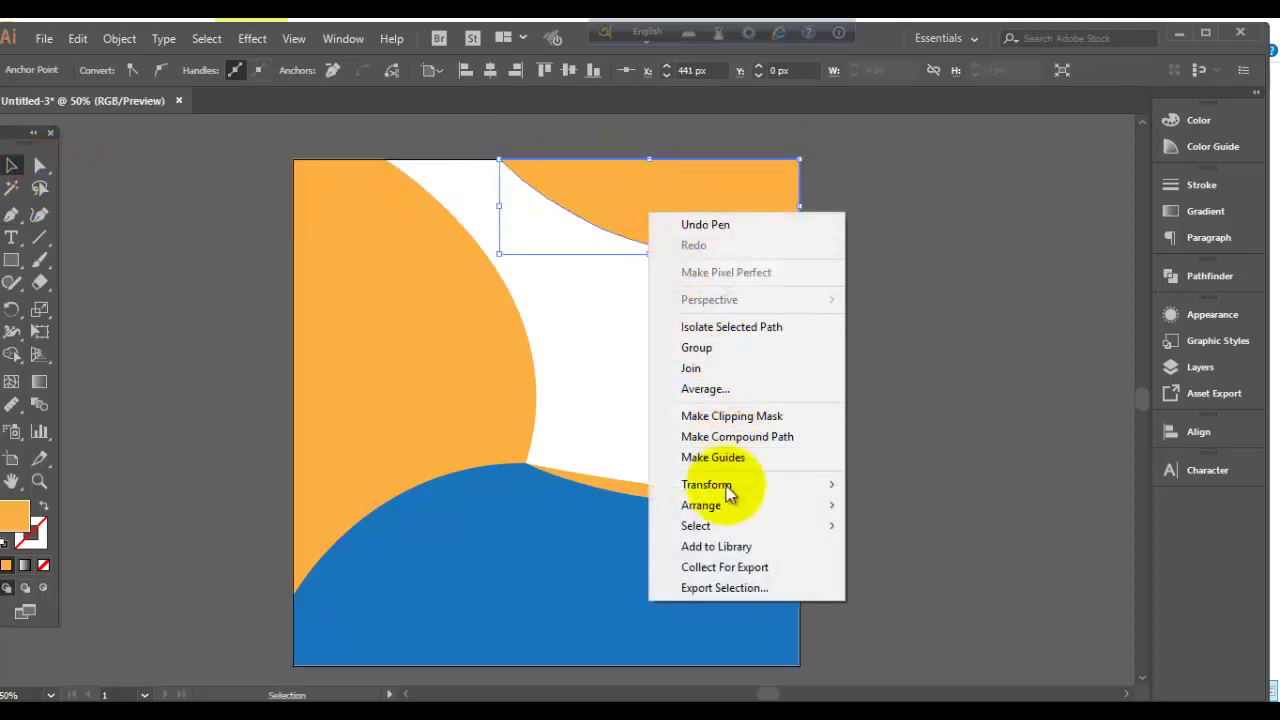
pyautogui.moveTo(714, 506)
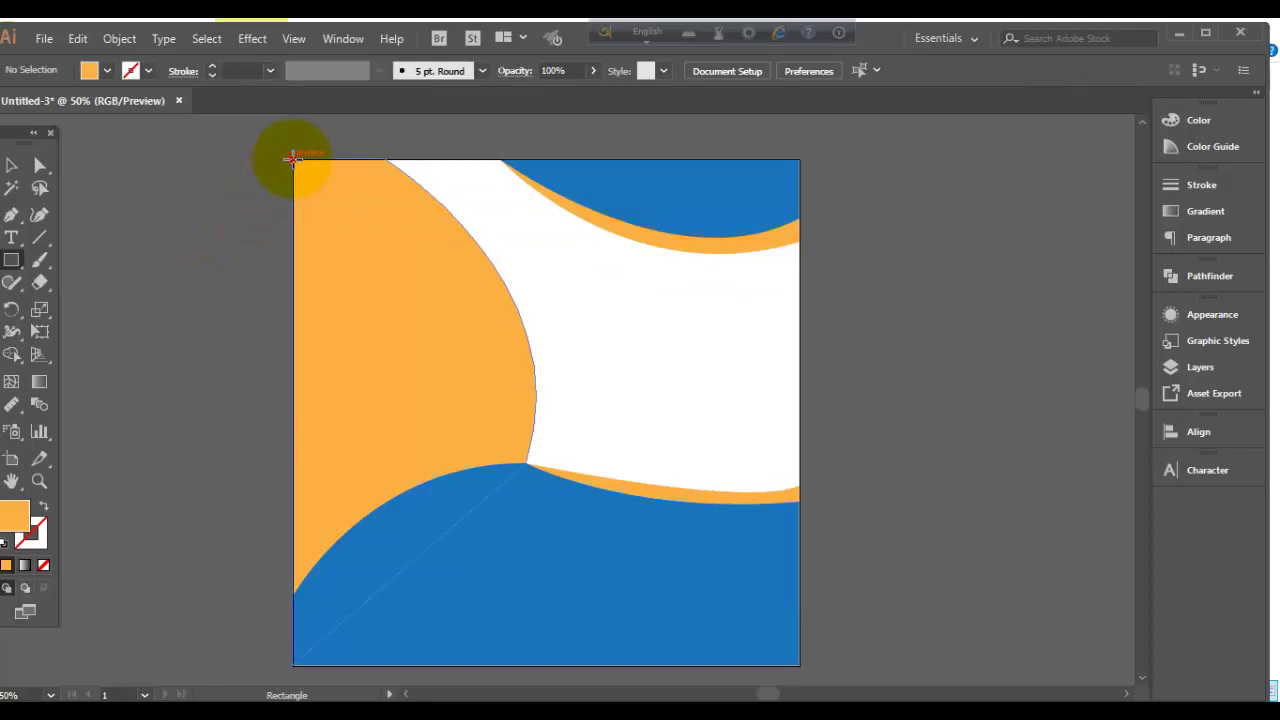
# - Draw a rectangle covering the whole 1080 × 1080 px artboard and fill it with dark grey
pyautogui.moveTo(301, 166)
pyautogui.mouseDown()
pyautogui.moveTo(554, 406)
pyautogui.moveTo(717, 609)
pyautogui.moveTo(803, 666)
pyautogui.mouseUp()
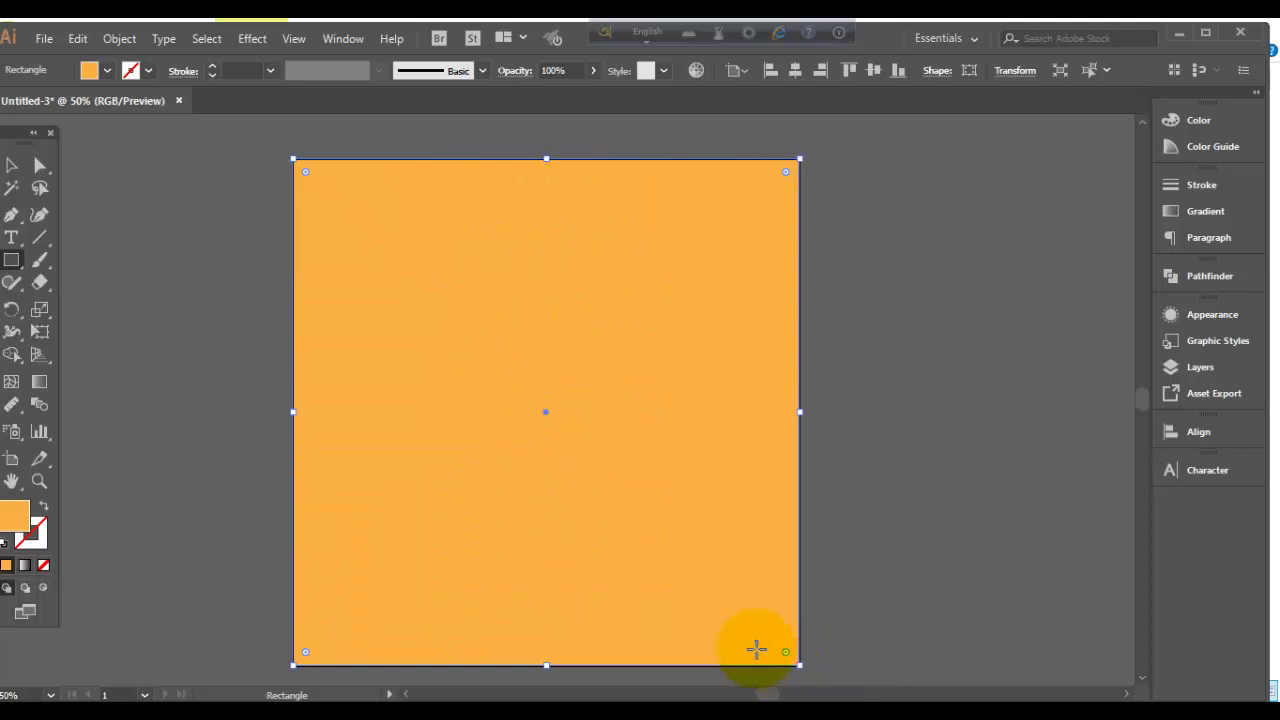
pyautogui.click(107, 70)
pyautogui.click(39, 157)
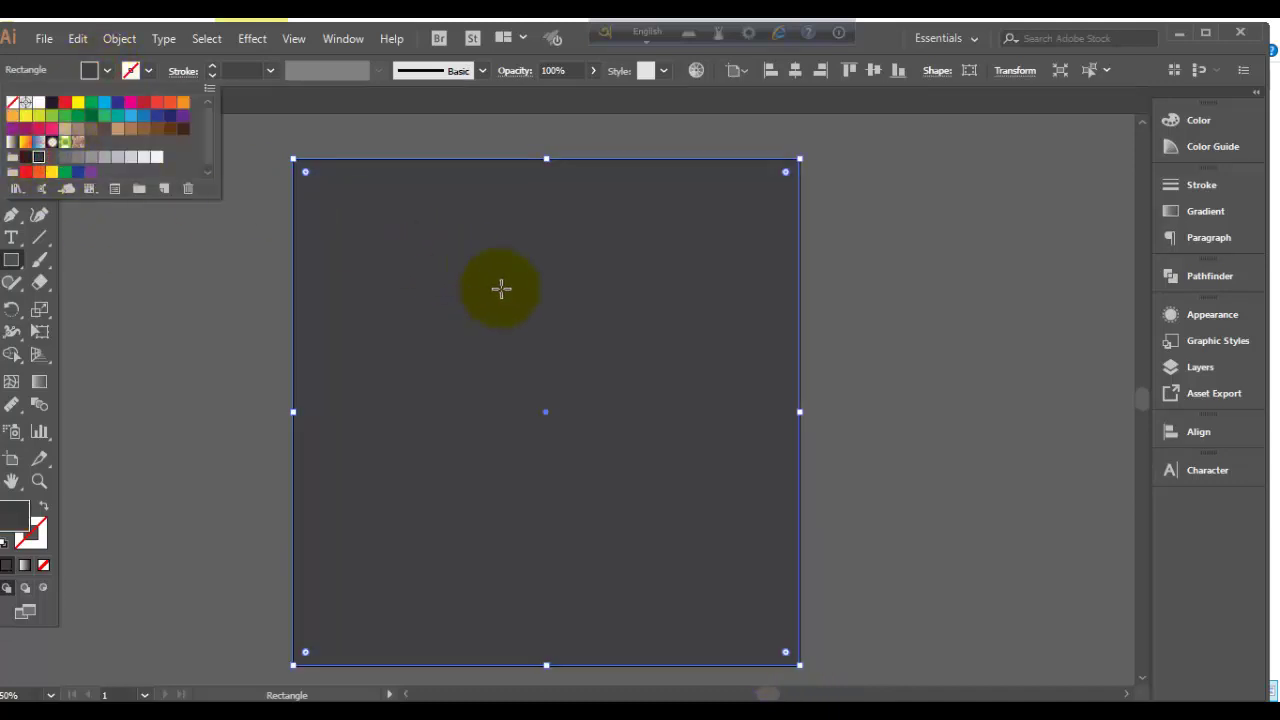
# - Send the dark grey rectangle to the back, behind all the curved shapes, and deselect it
pyautogui.rightClick(482, 281)
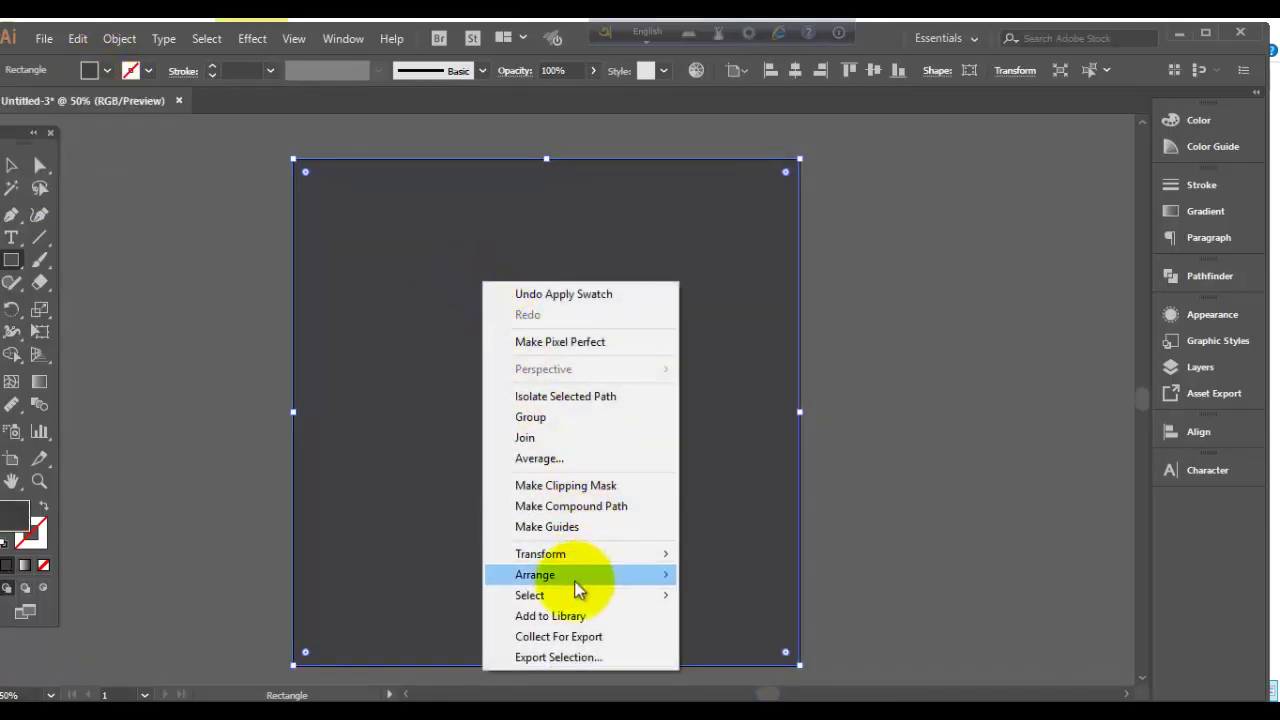
pyautogui.click(575, 581)
pyautogui.click(722, 636)
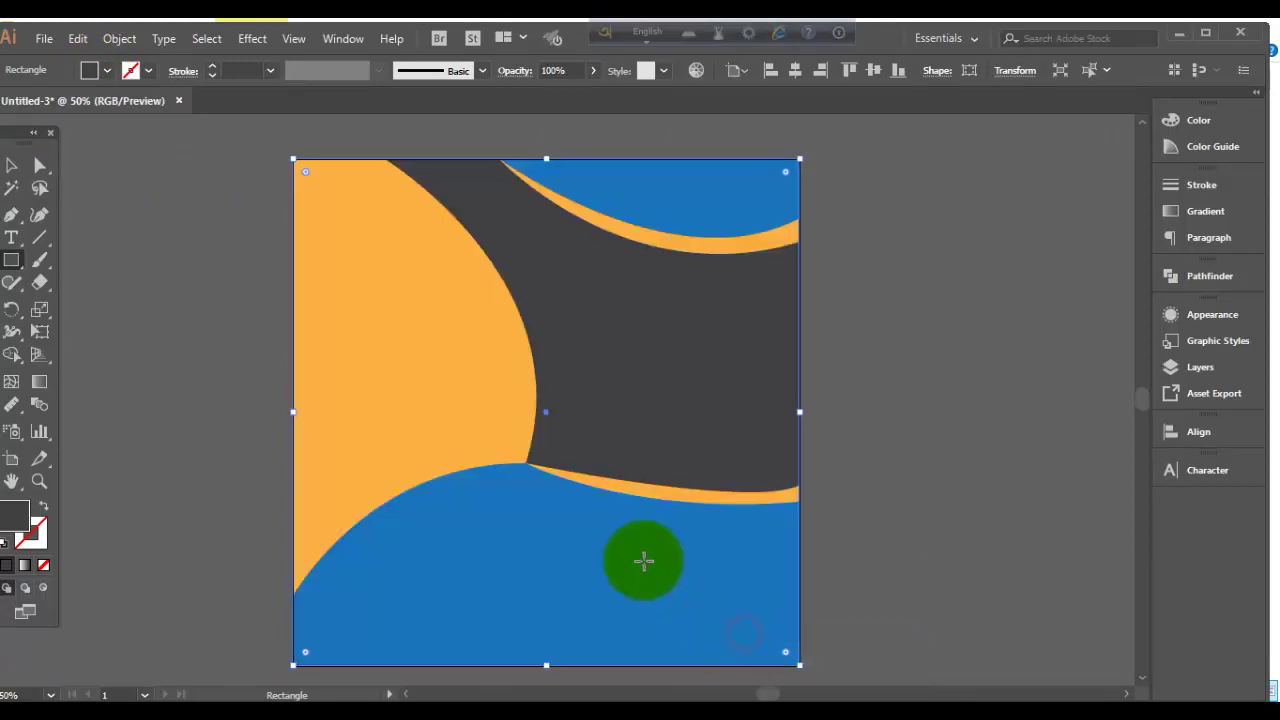
pyautogui.click(161, 215)
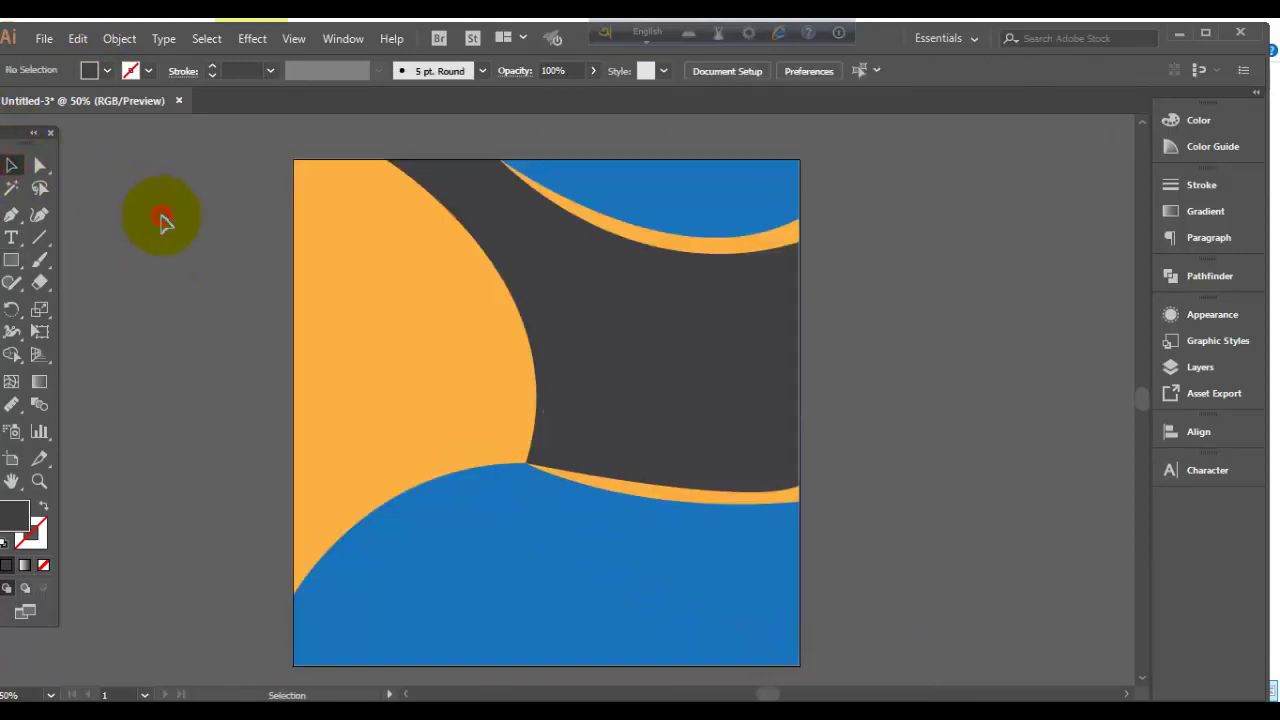
# - Place adult-barbell-body-17840.jpg as a linked image, with its top edge on the artboard's top edge and its right edge at about X 1261 px
pyautogui.click(45, 40)
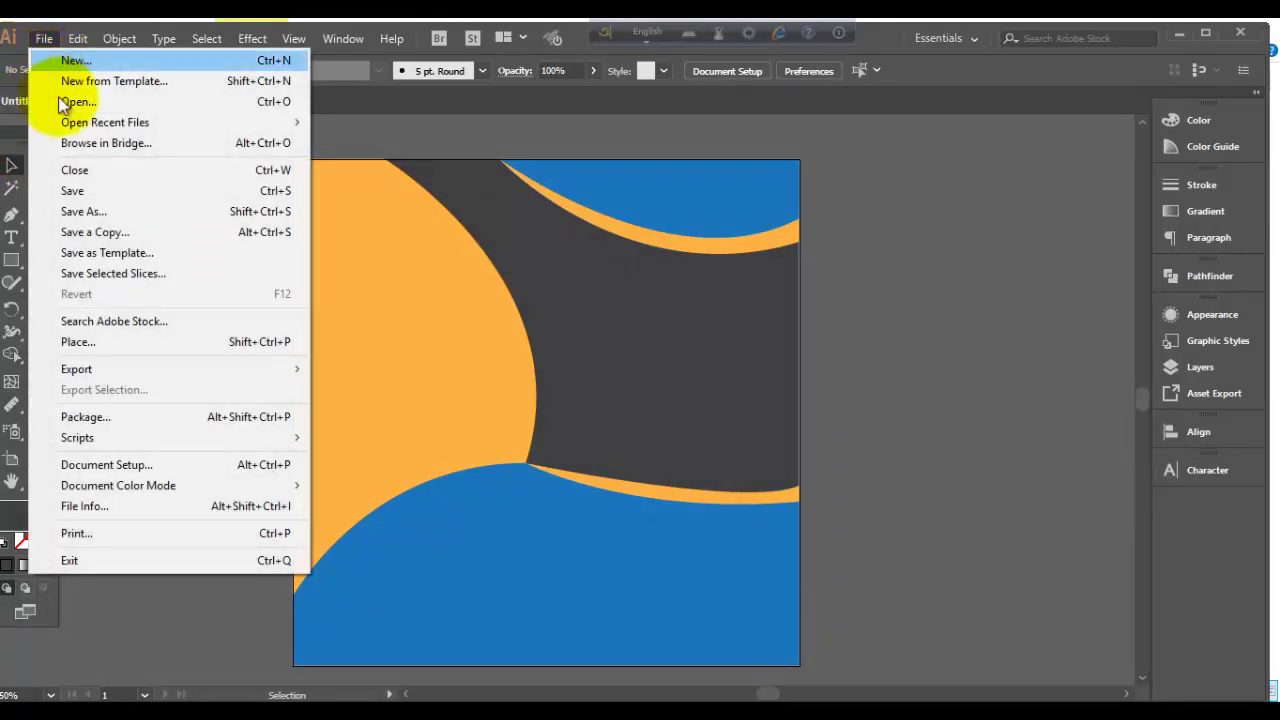
pyautogui.click(106, 341)
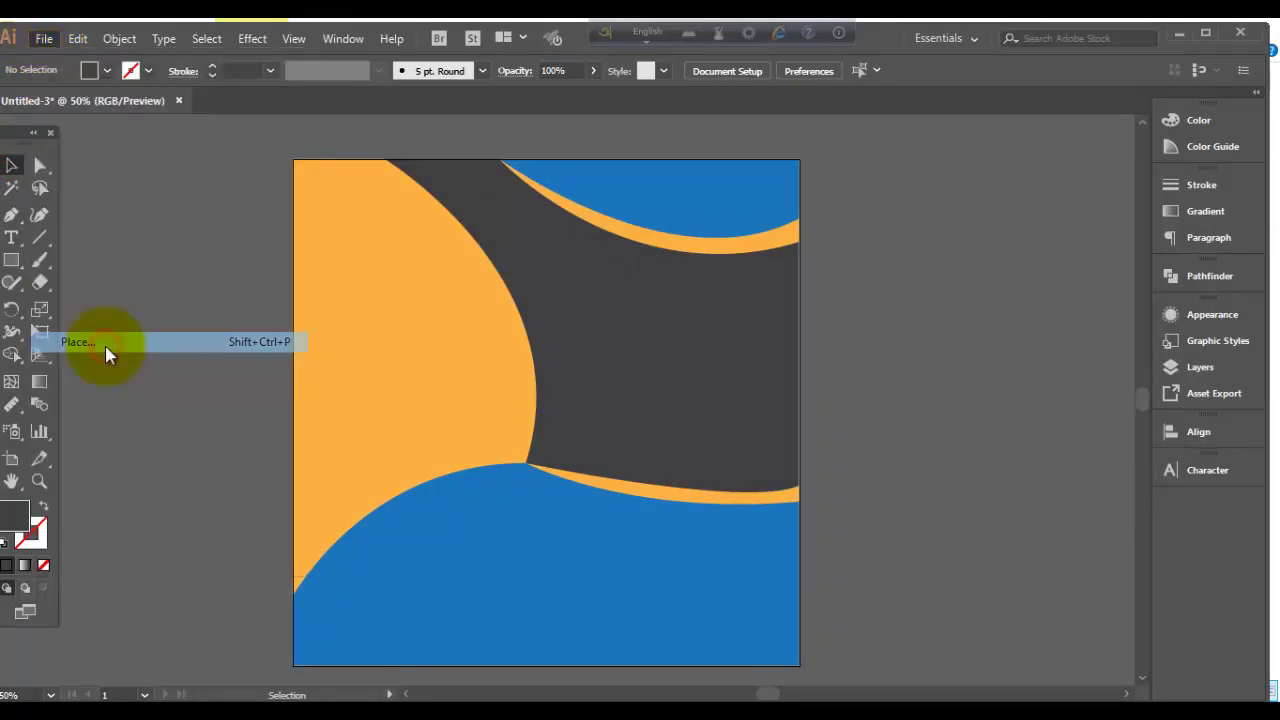
pyautogui.click(330, 220)
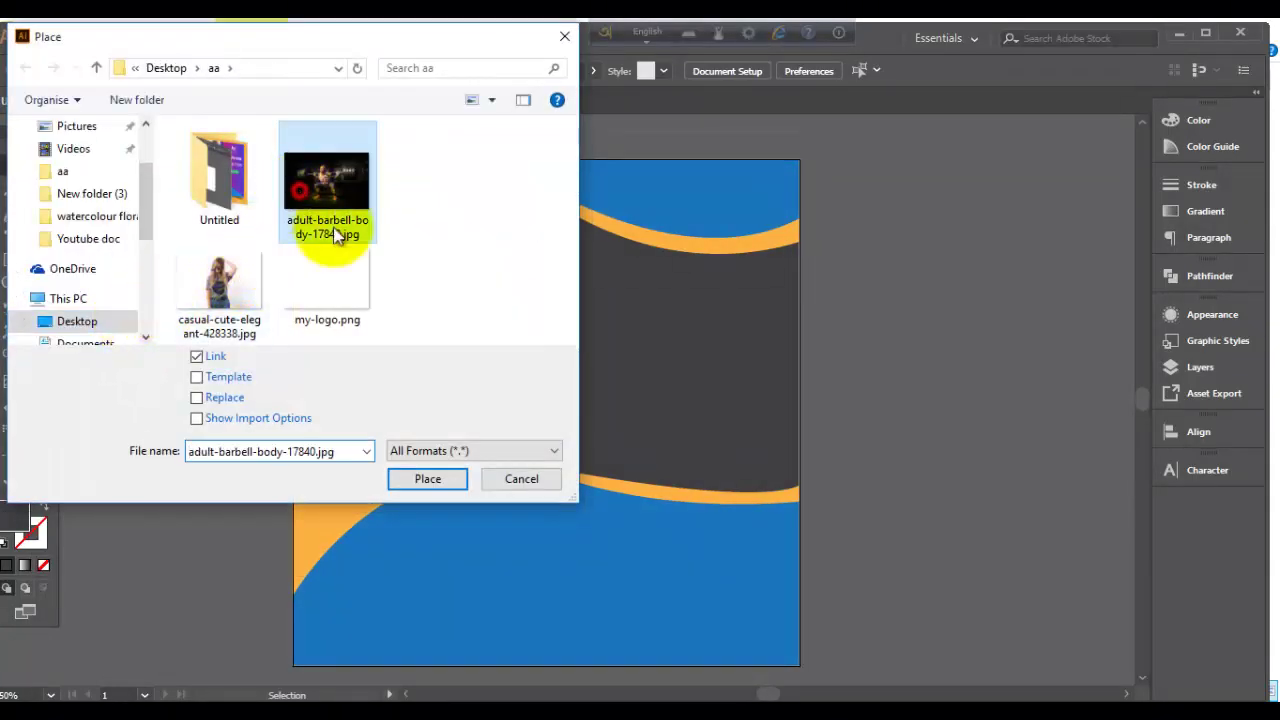
pyautogui.click(428, 479)
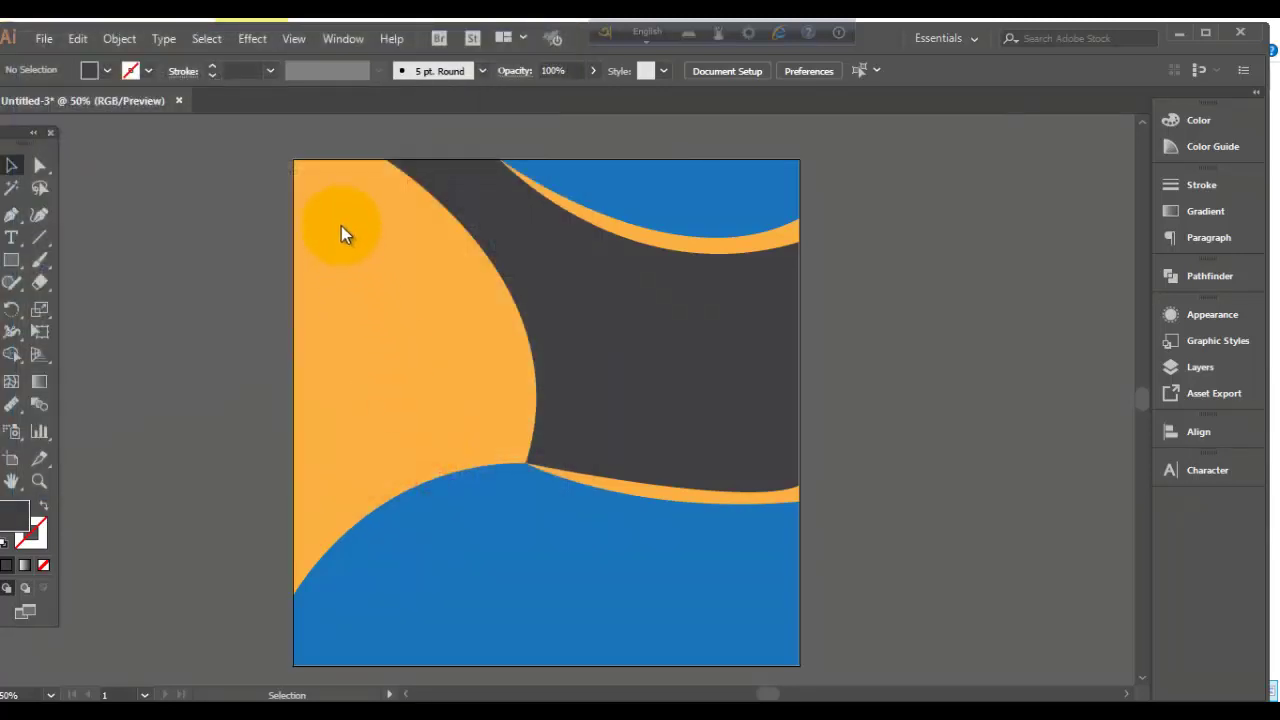
pyautogui.moveTo(340, 148)
pyautogui.mouseDown()
pyautogui.moveTo(792, 449)
pyautogui.moveTo(920, 530)
pyautogui.moveTo(946, 532)
pyautogui.moveTo(871, 531)
pyautogui.mouseUp()
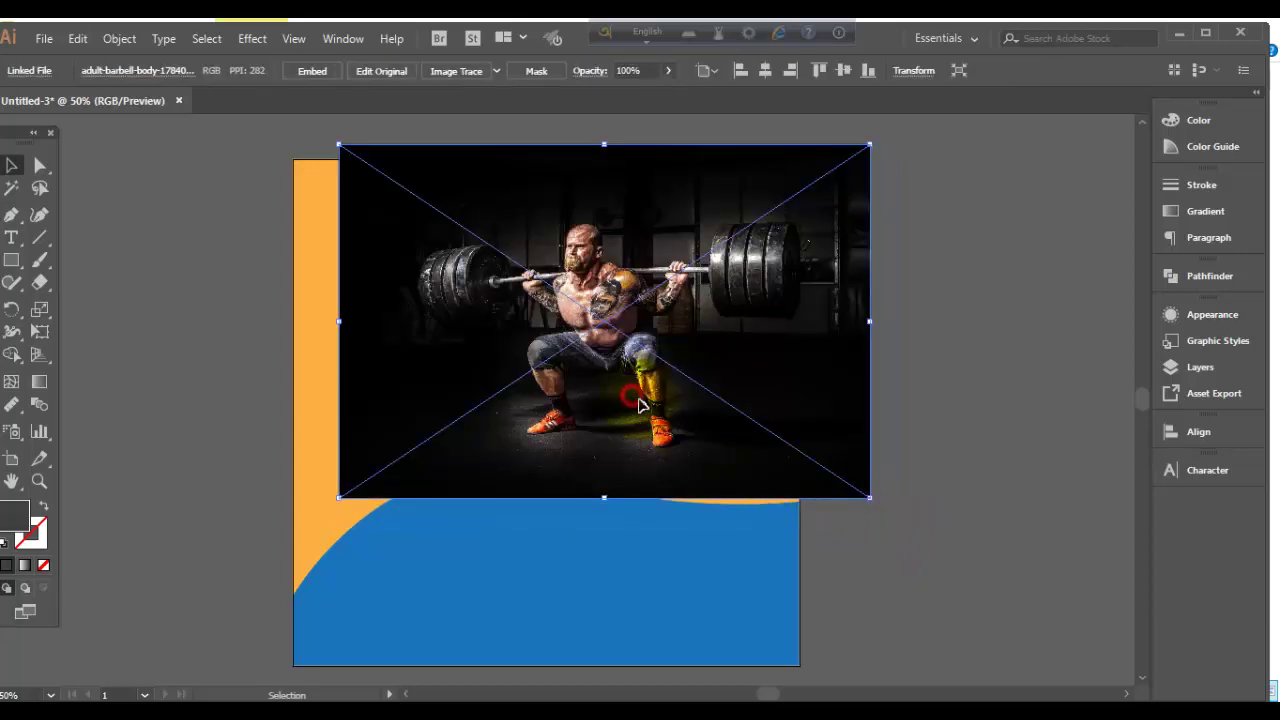
pyautogui.moveTo(640, 404); pyautogui.dragTo(650, 414)
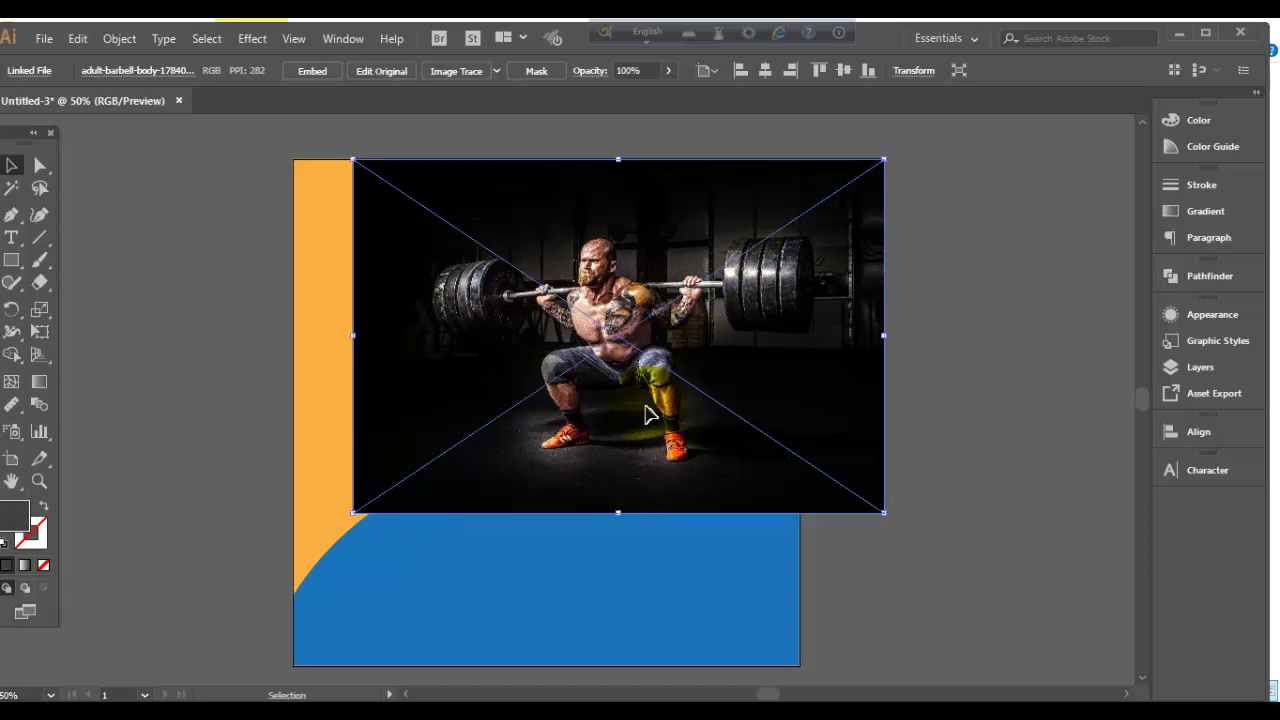
# - Send the weightlifter photo to the back, behind the dark grey rectangle
pyautogui.rightClick(645, 406)
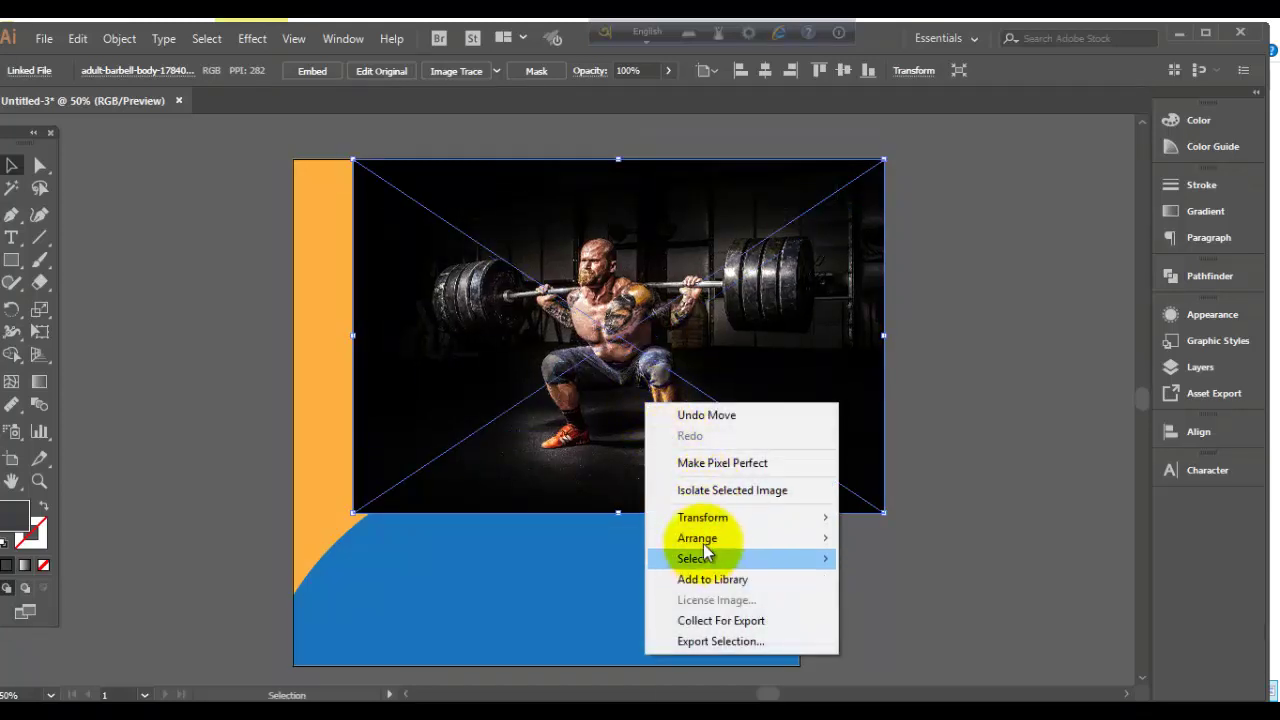
pyautogui.moveTo(703, 543)
pyautogui.click(905, 600)
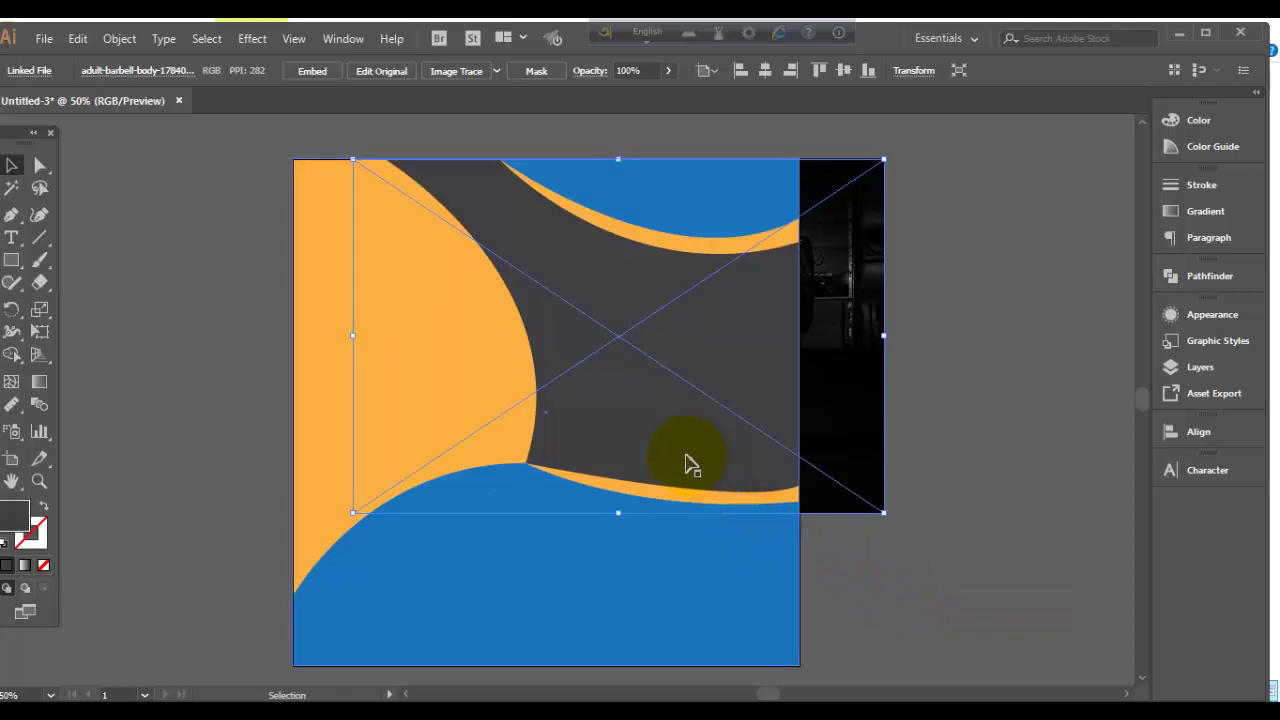
# - Clip the weightlifter photo to the artboard-sized grey rectangle with a clipping mask and deselect the result
pyautogui.keyDown('shift'); pyautogui.click(678, 450); pyautogui.keyUp('shift')
pyautogui.rightClick(674, 448)
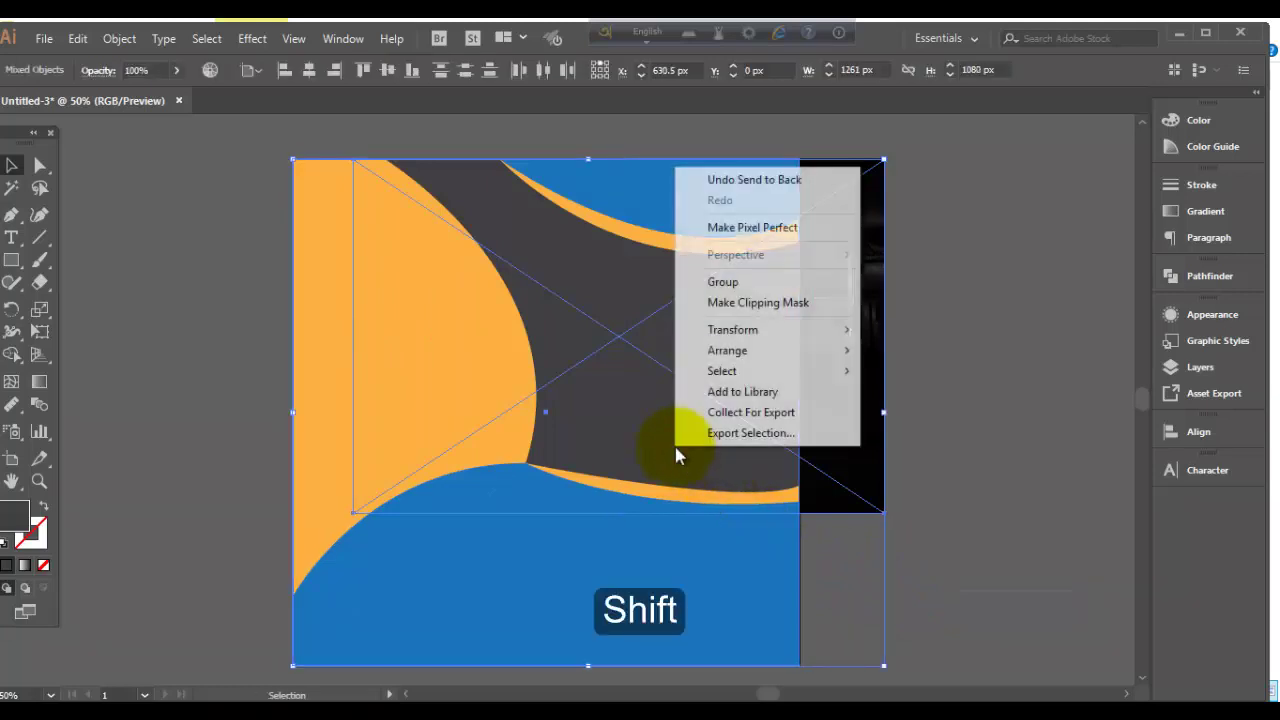
pyautogui.click(727, 303)
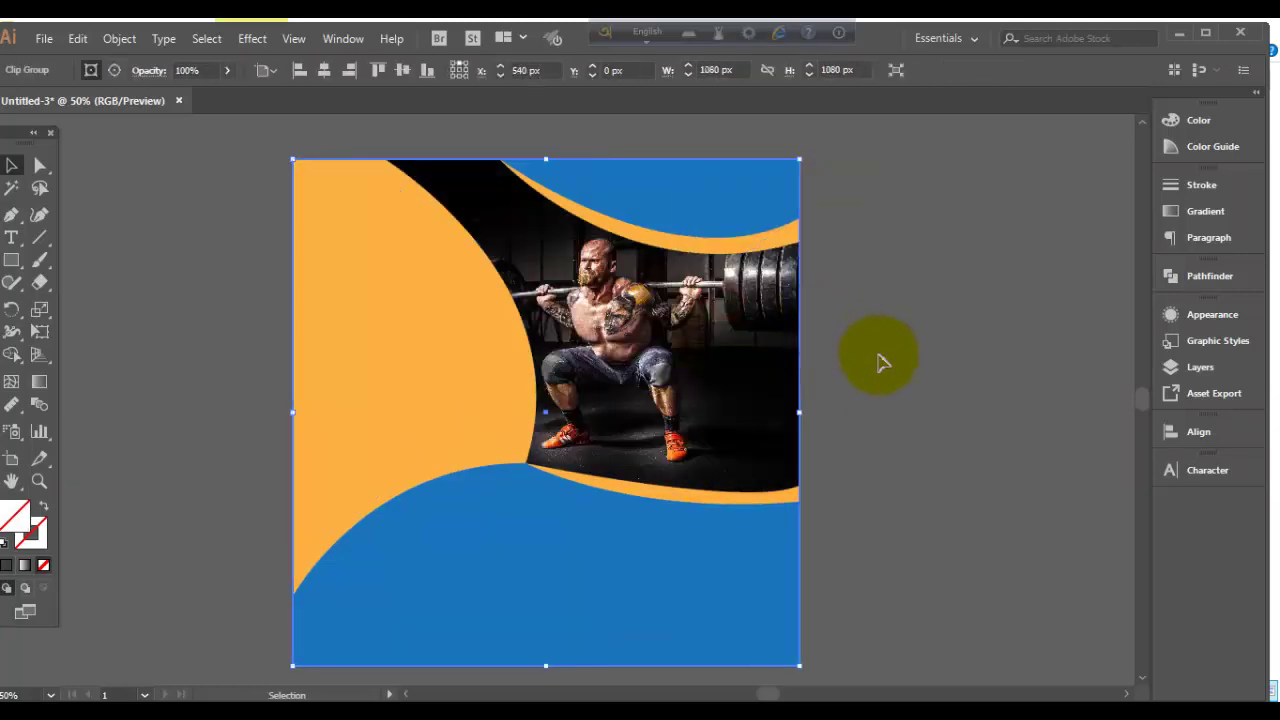
pyautogui.click(878, 362)
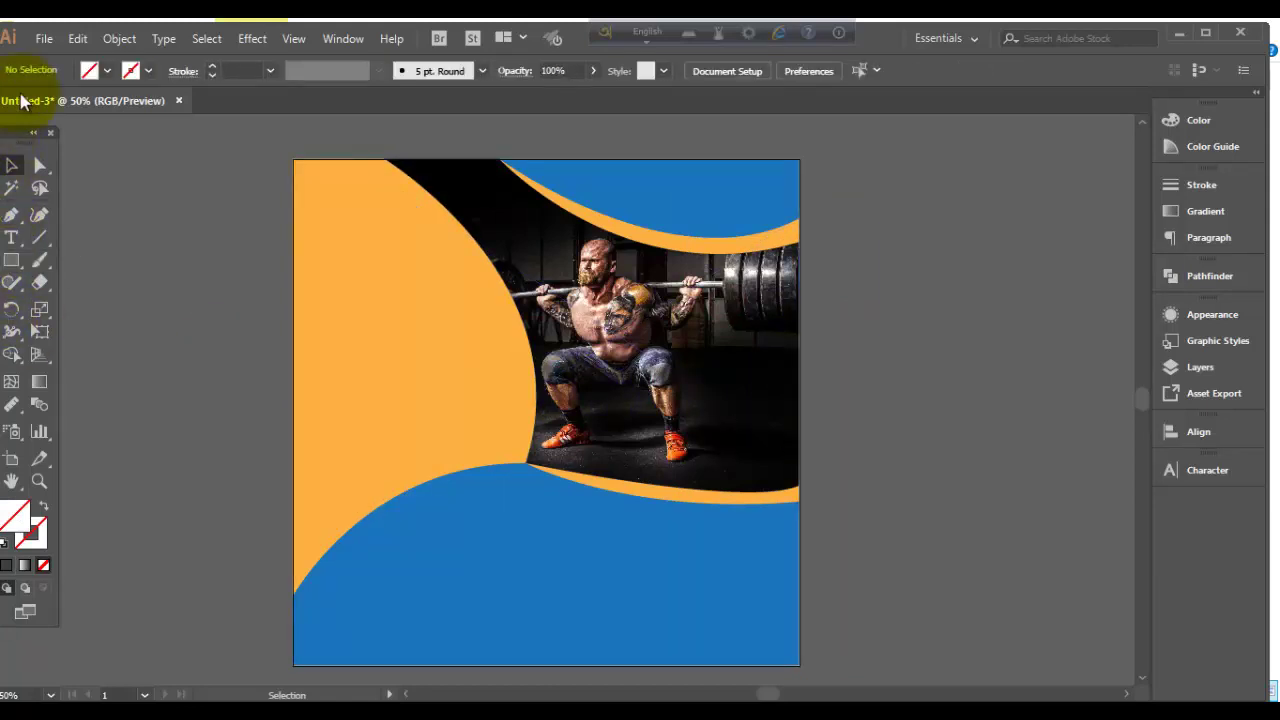
# - Place my-logo.png as a small linked image inside the blue top-right shape, shift it slightly to the right and deselect it
pyautogui.click(44, 39)
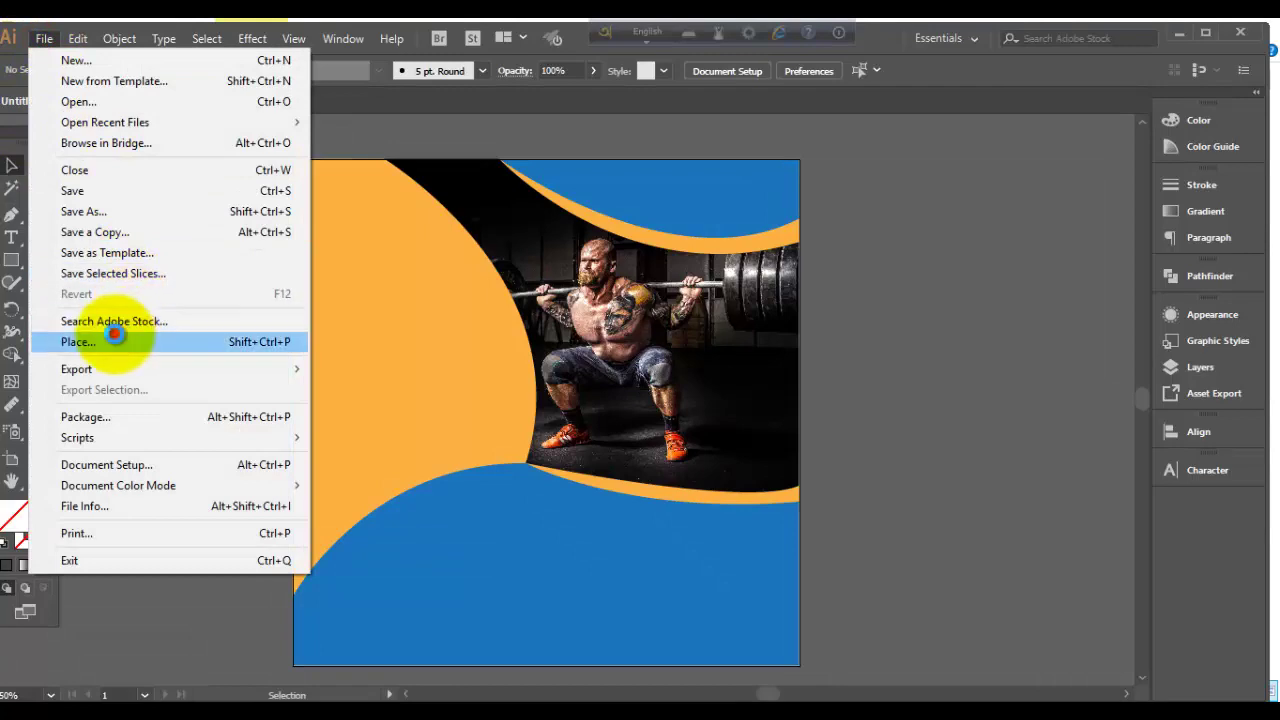
pyautogui.click(116, 342)
pyautogui.click(328, 285)
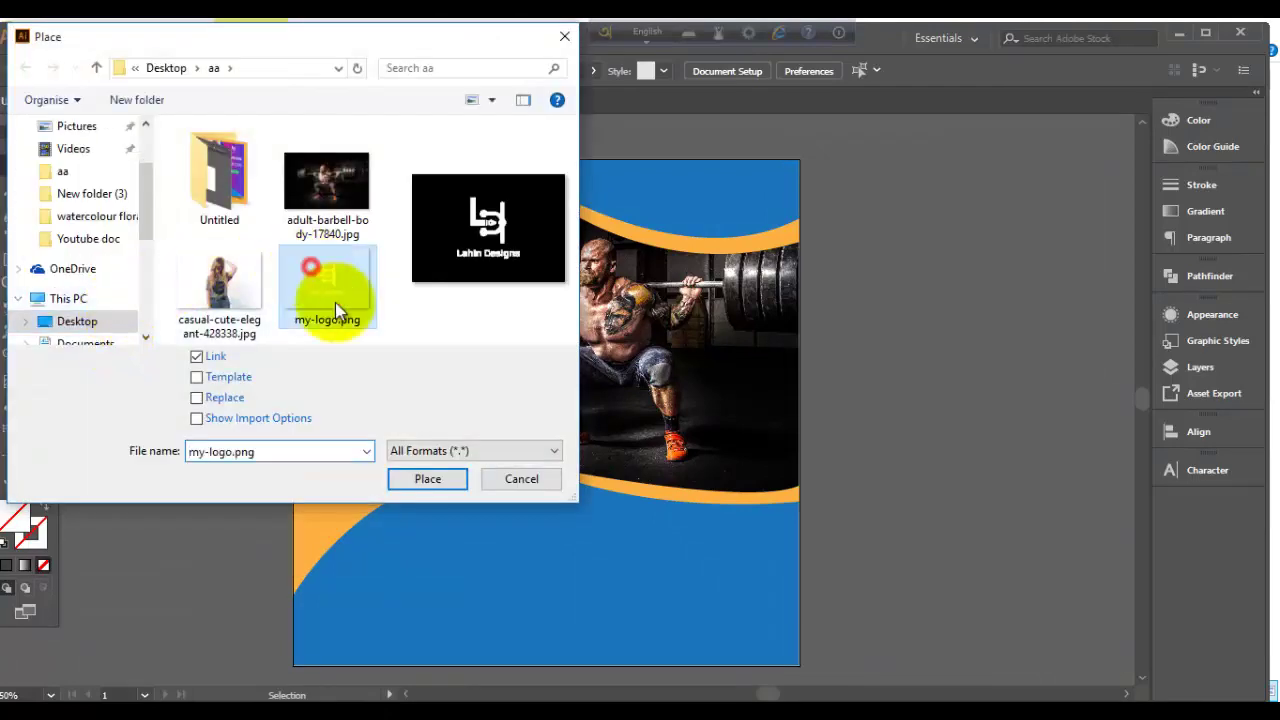
pyautogui.click(428, 479)
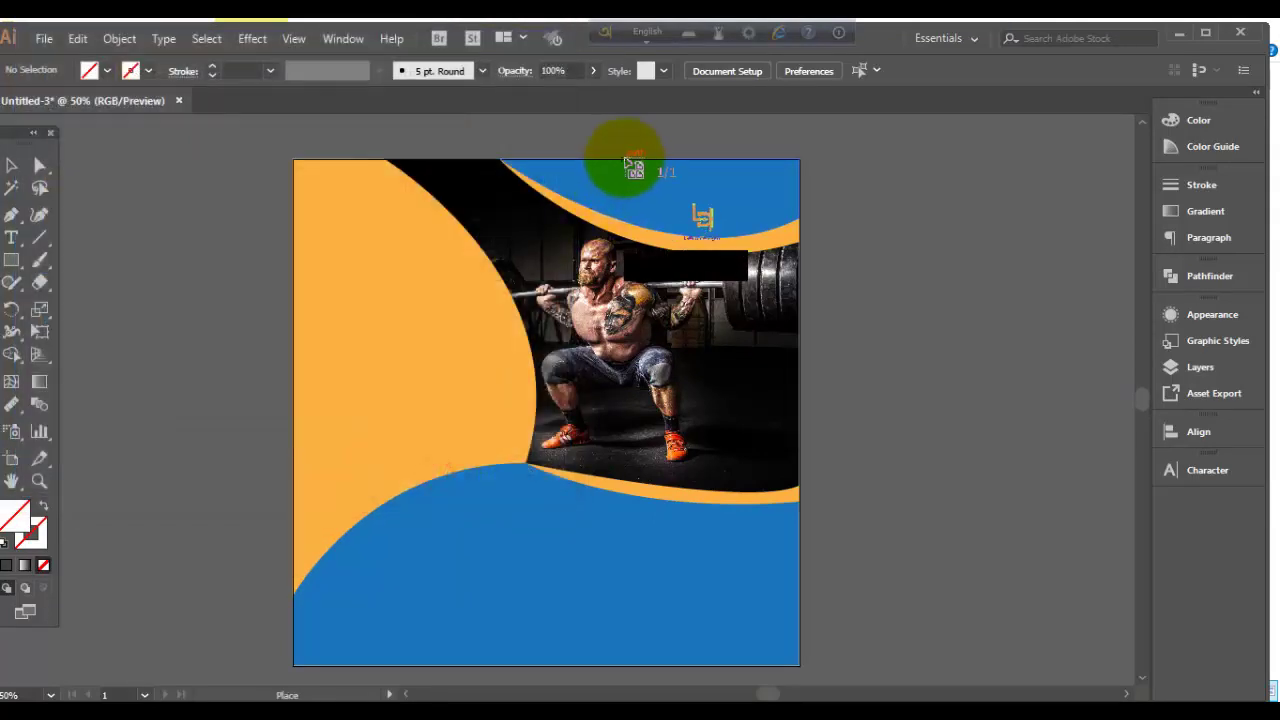
pyautogui.moveTo(624, 159); pyautogui.dragTo(748, 236)
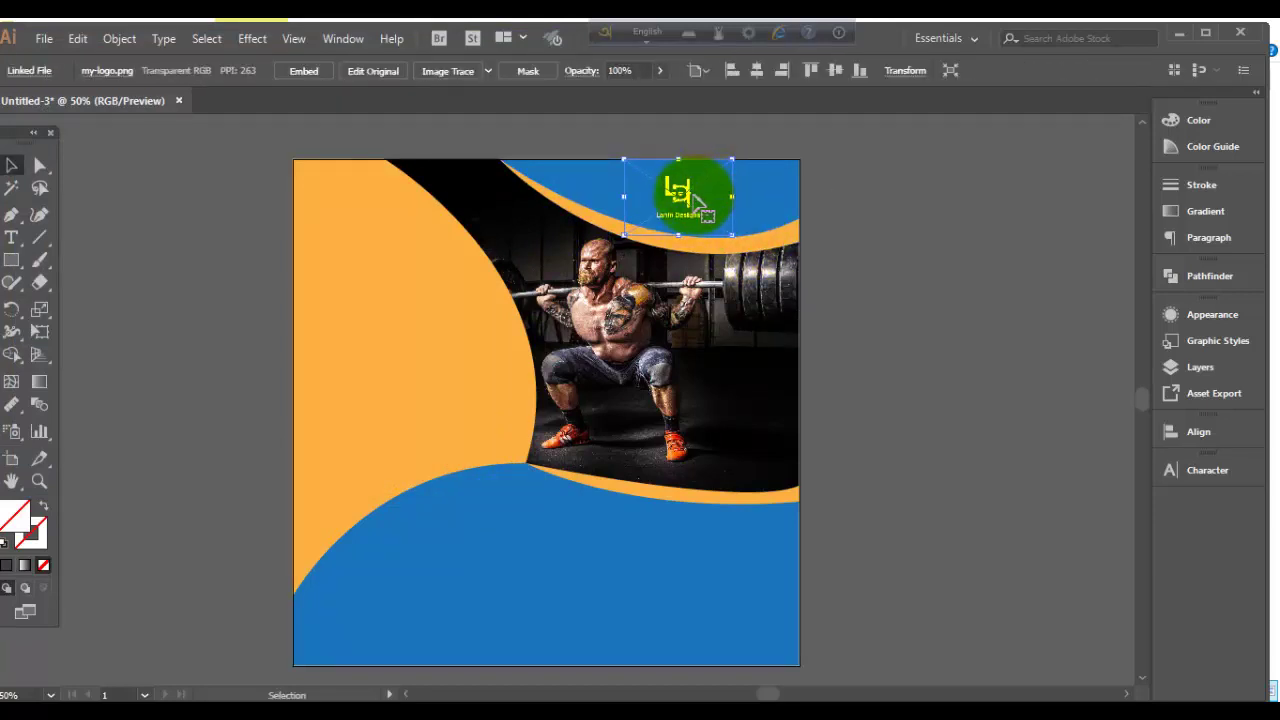
pyautogui.moveTo(692, 199); pyautogui.dragTo(714, 203)
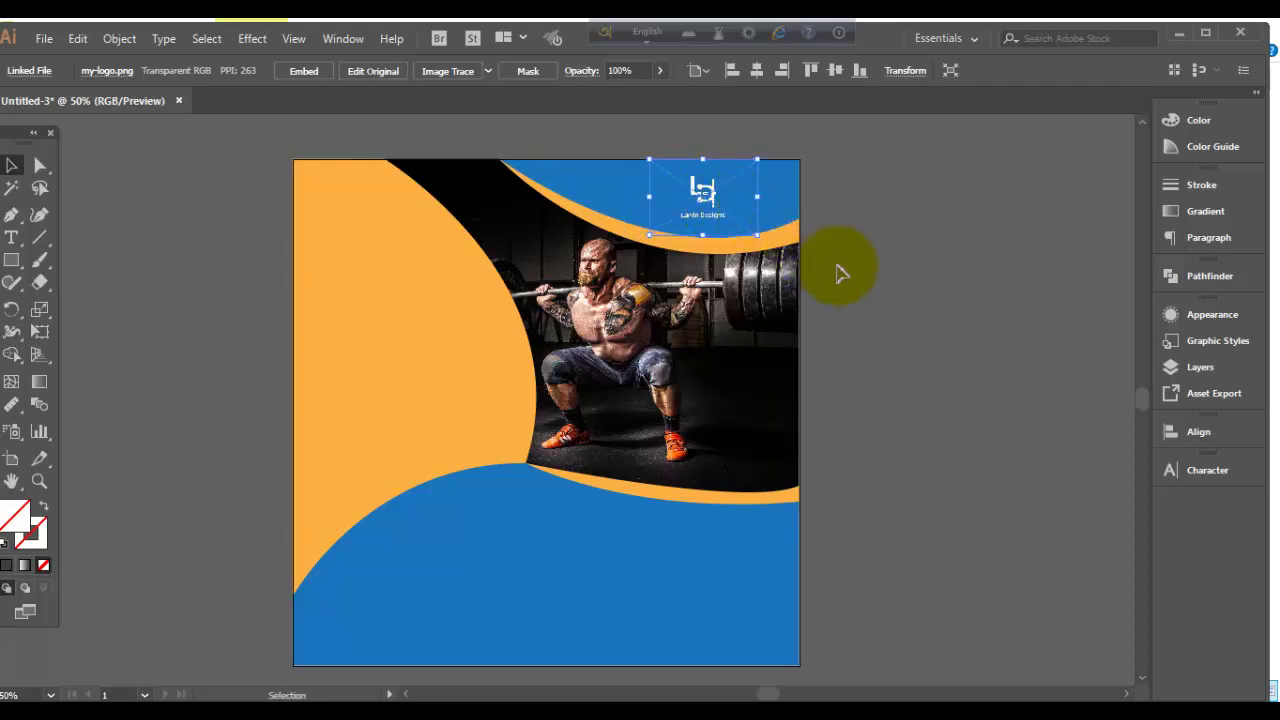
pyautogui.click(849, 278)
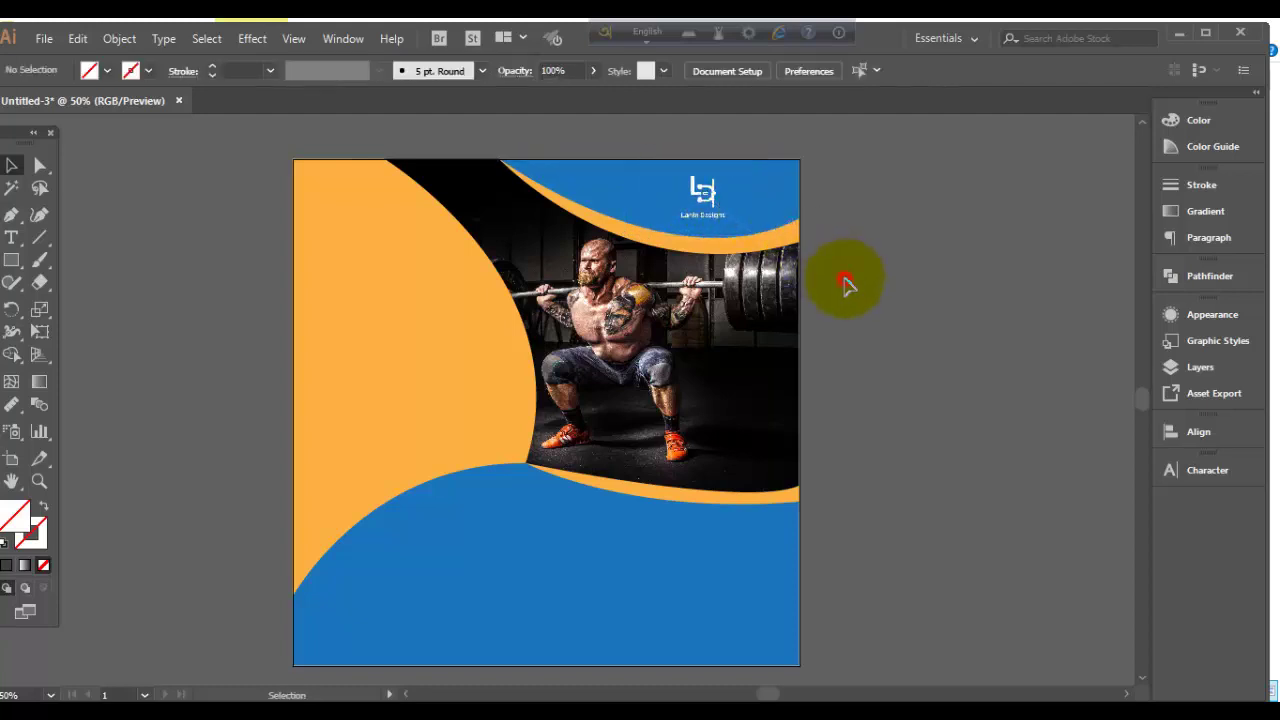
# - Add the three-line headline "SHAPE / THE BODY / & BE HEALTHY" on the large orange shape and shift it slightly down and left
pyautogui.click(10, 238)
pyautogui.click(326, 278)
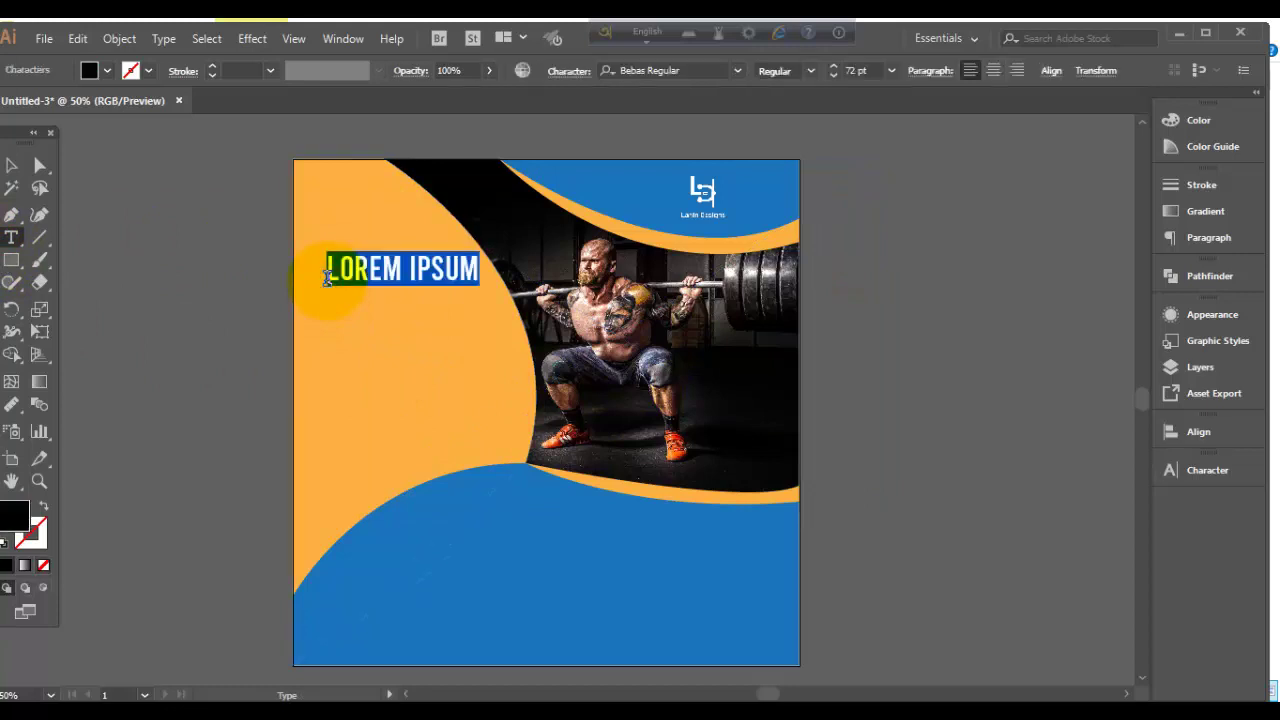
pyautogui.write('SHAPE')
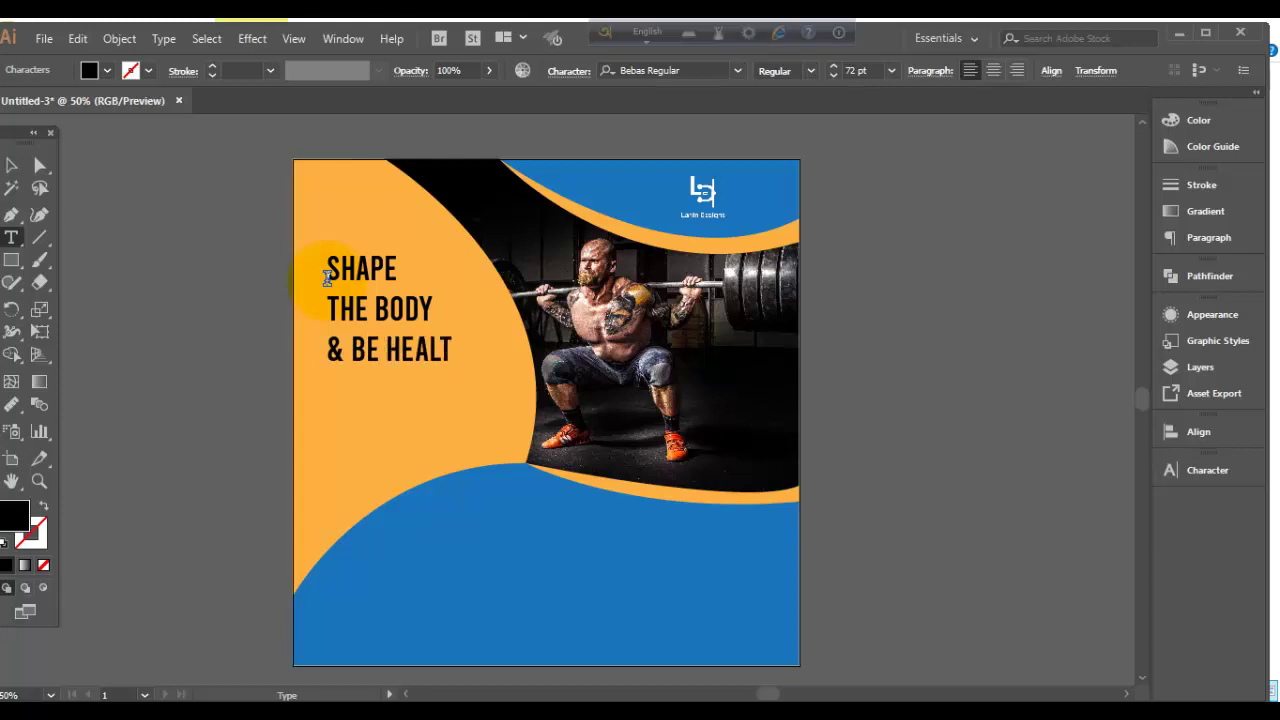
pyautogui.click(12, 165)
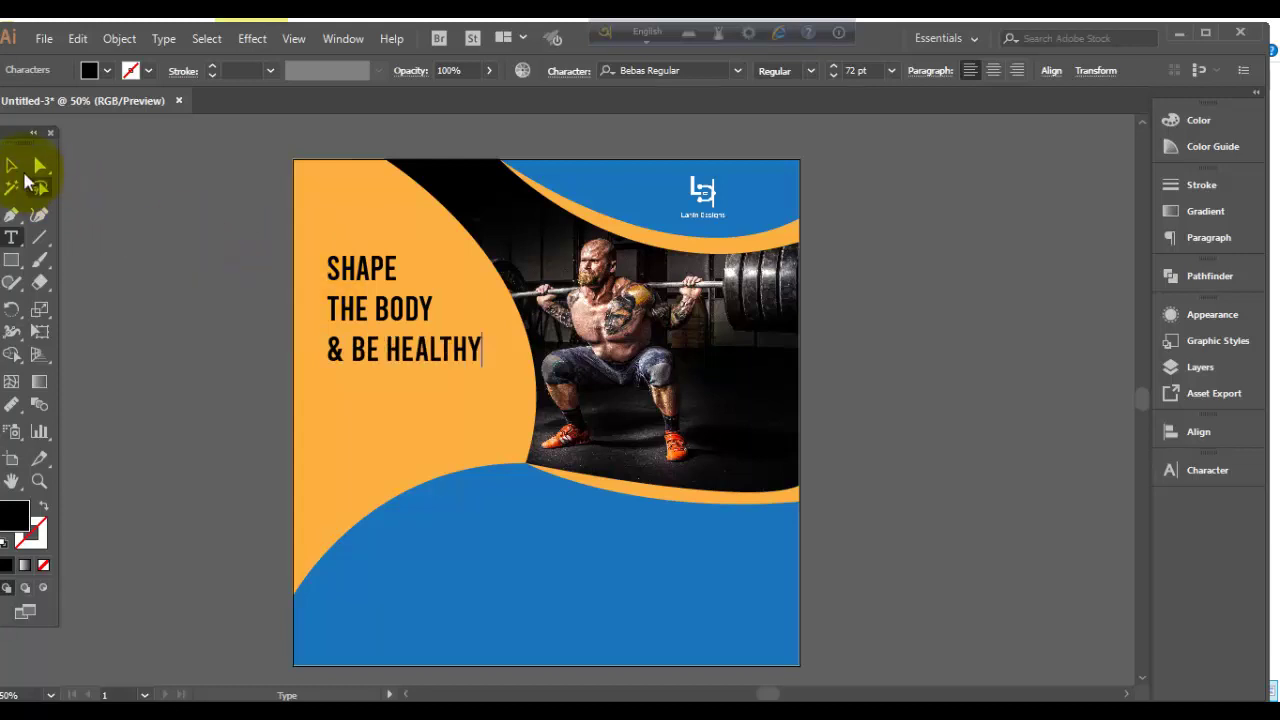
pyautogui.click(377, 317)
pyautogui.moveTo(380, 320); pyautogui.dragTo(374, 332)
# - Set the headline word SHAPE to 127 pt and the line "& BE HEALTHY" to 80 pt
pyautogui.click(11, 237)
pyautogui.moveTo(319, 278); pyautogui.dragTo(405, 278)
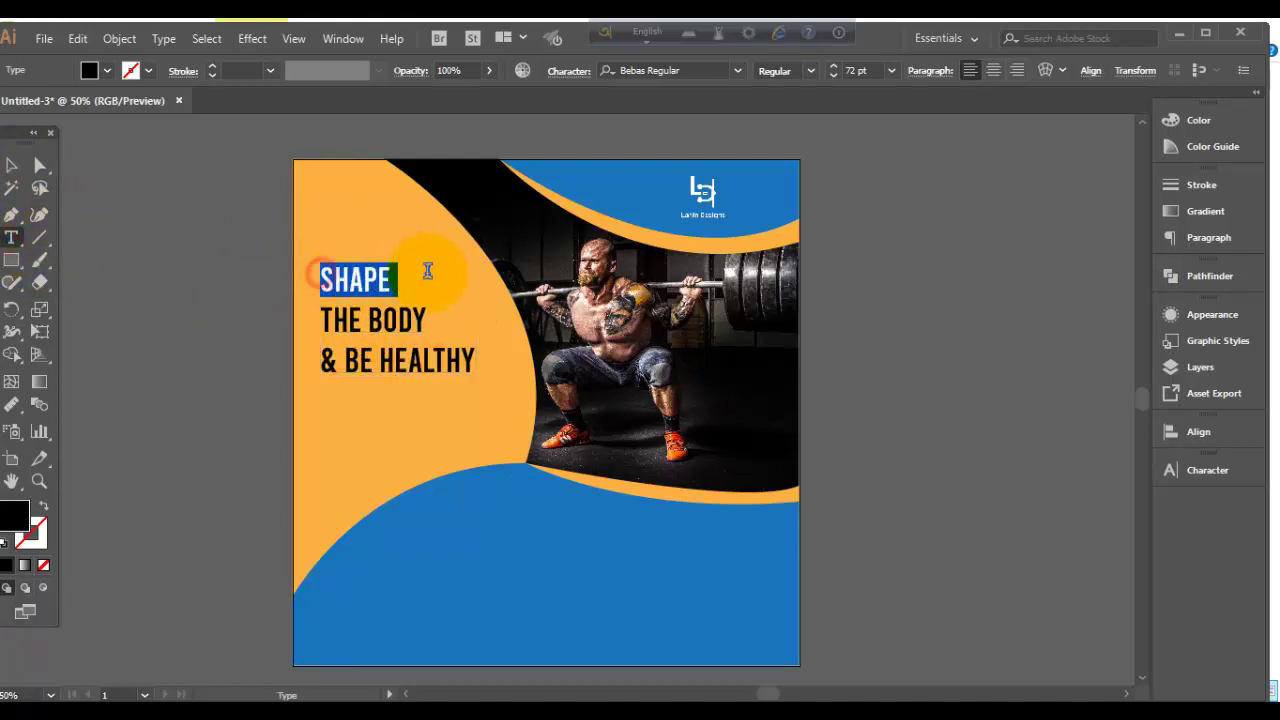
pyautogui.click(1210, 474)
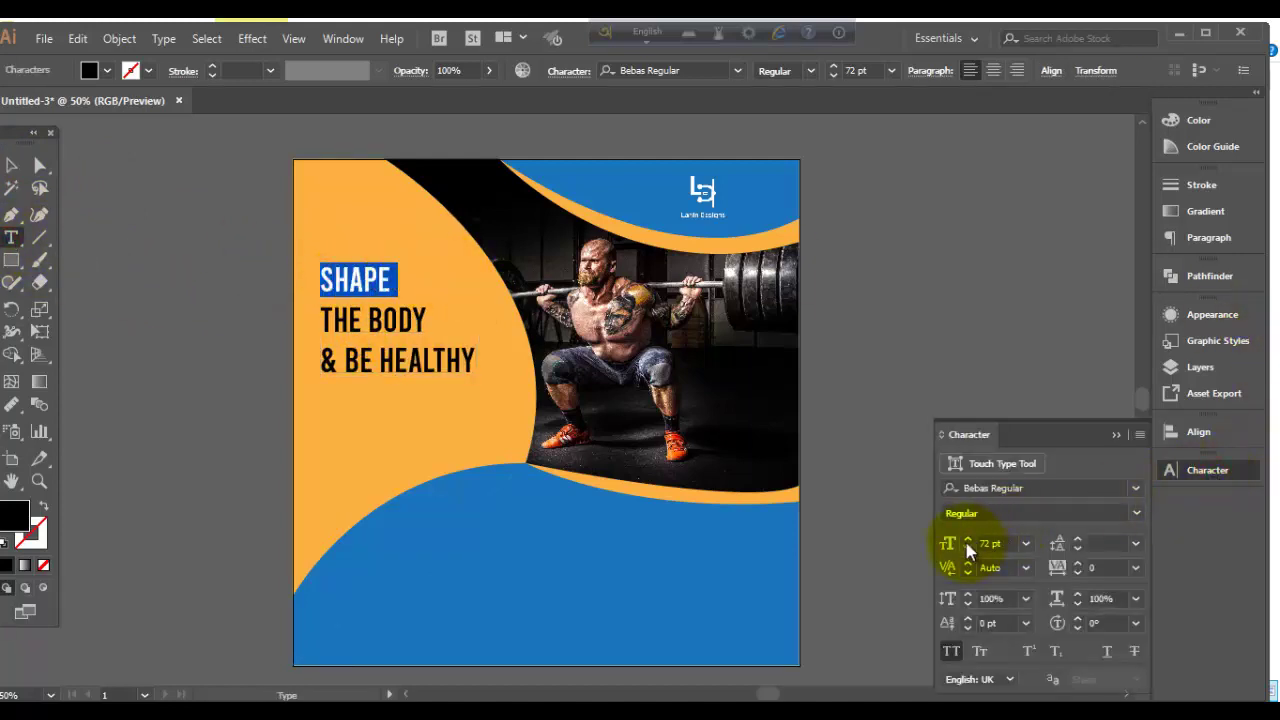
pyautogui.moveTo(965, 538); pyautogui.dragTo(965, 538)
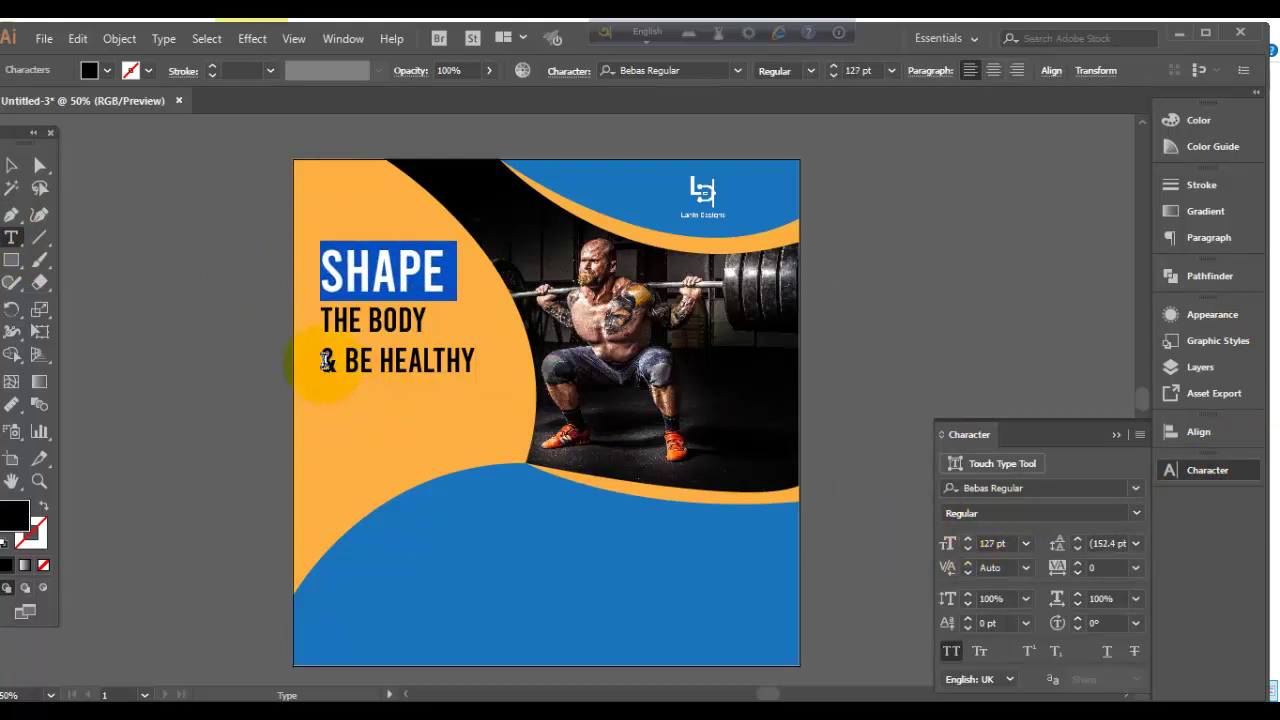
pyautogui.moveTo(327, 361); pyautogui.dragTo(478, 362)
pyautogui.moveTo(968, 540); pyautogui.dragTo(970, 543)
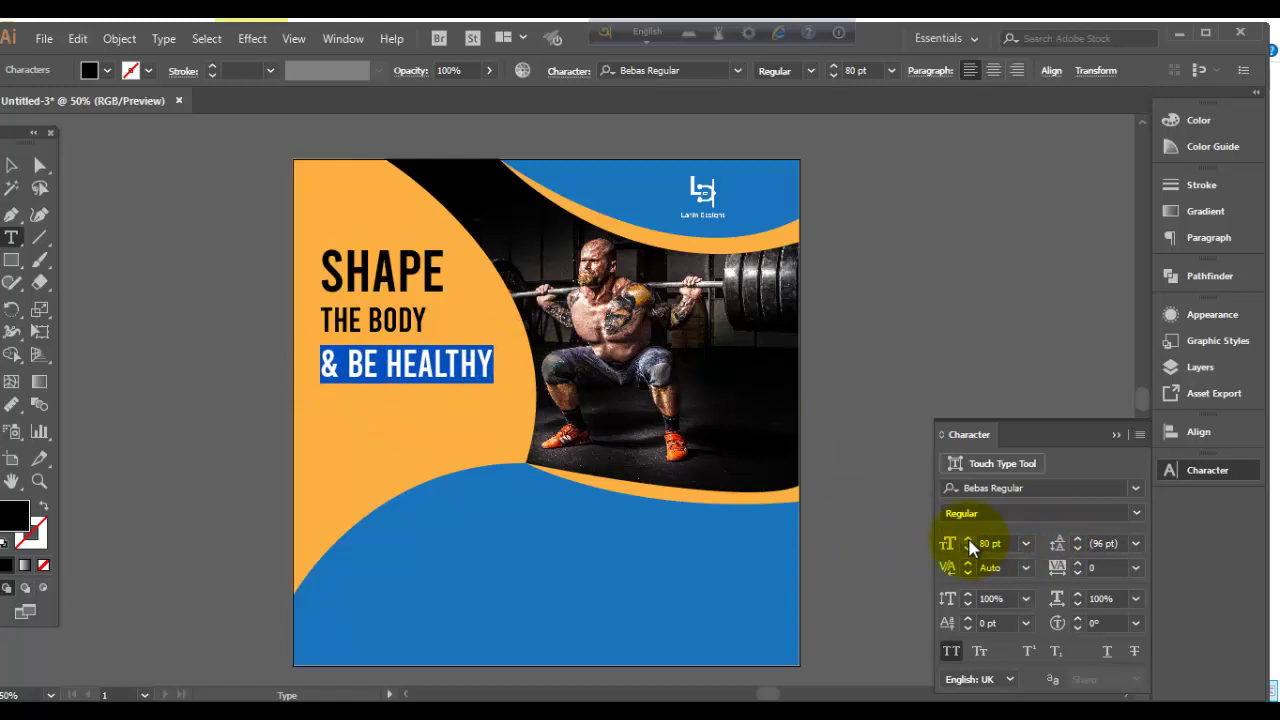
# - Shift the headline slightly down, fill it white and deselect it
pyautogui.click(11, 165)
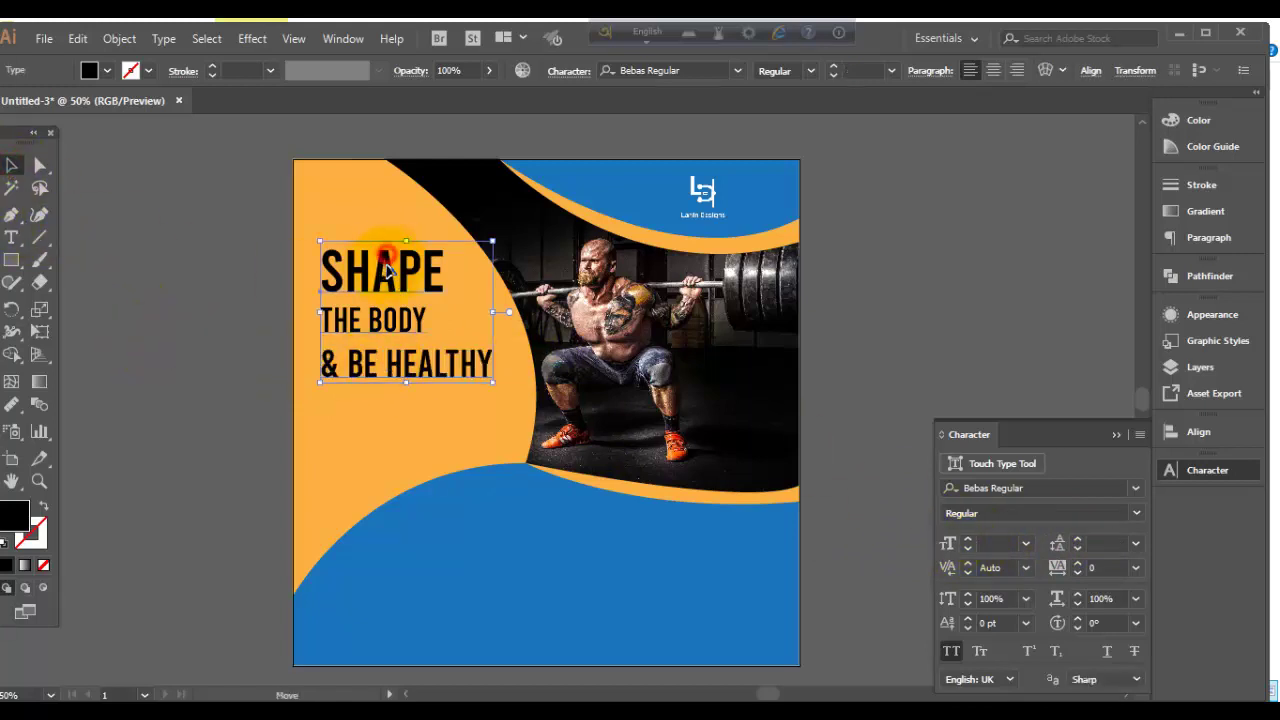
pyautogui.moveTo(388, 268); pyautogui.dragTo(389, 282)
pyautogui.click(107, 70)
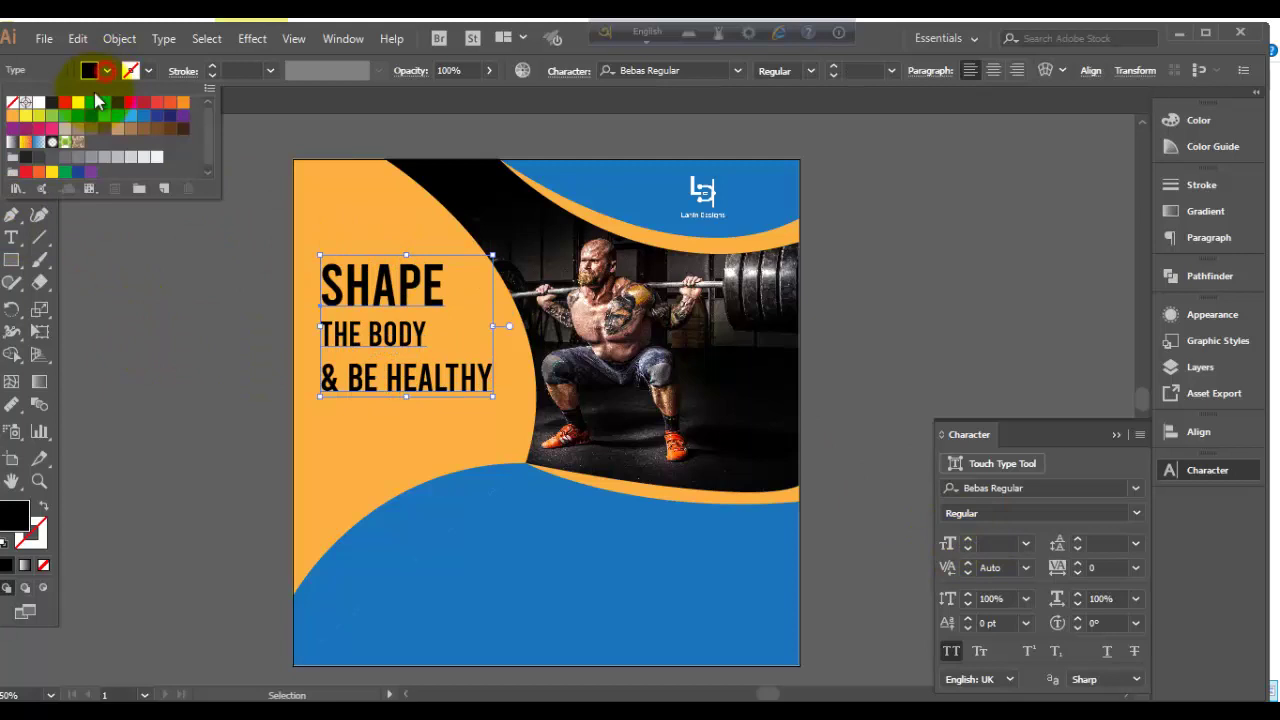
pyautogui.click(38, 102)
pyautogui.click(149, 323)
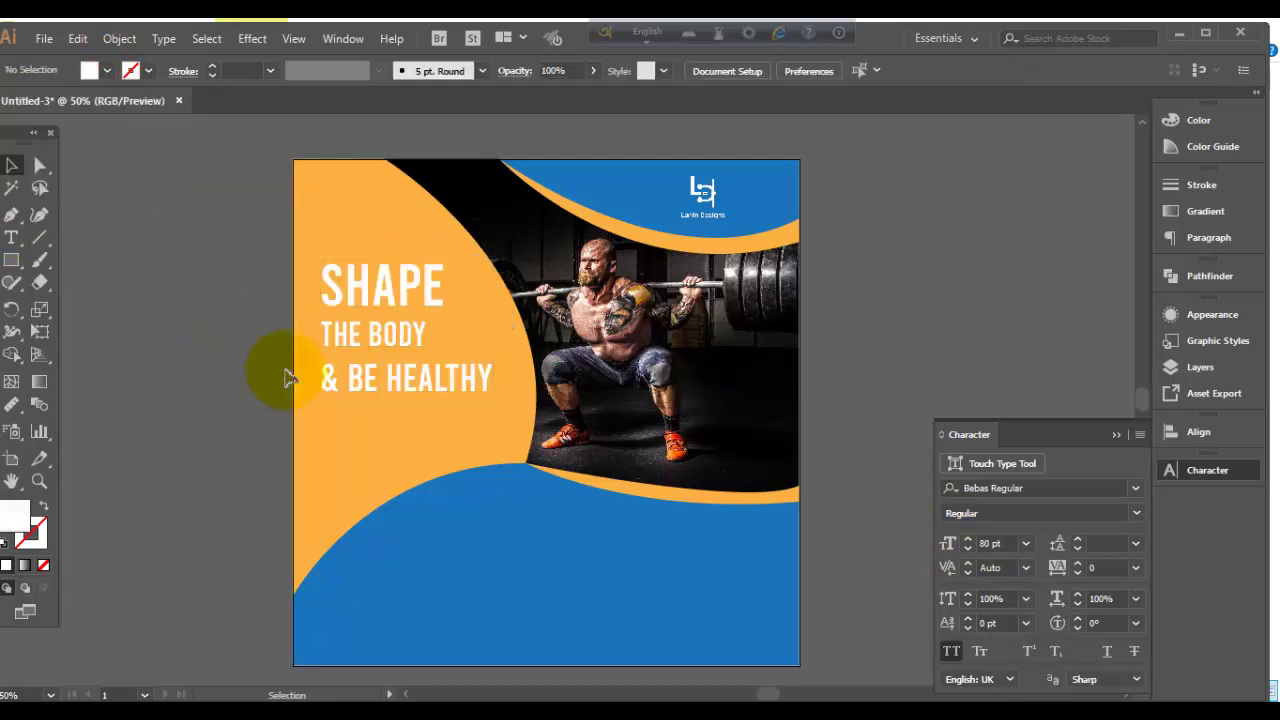
pyautogui.click(1132, 435)
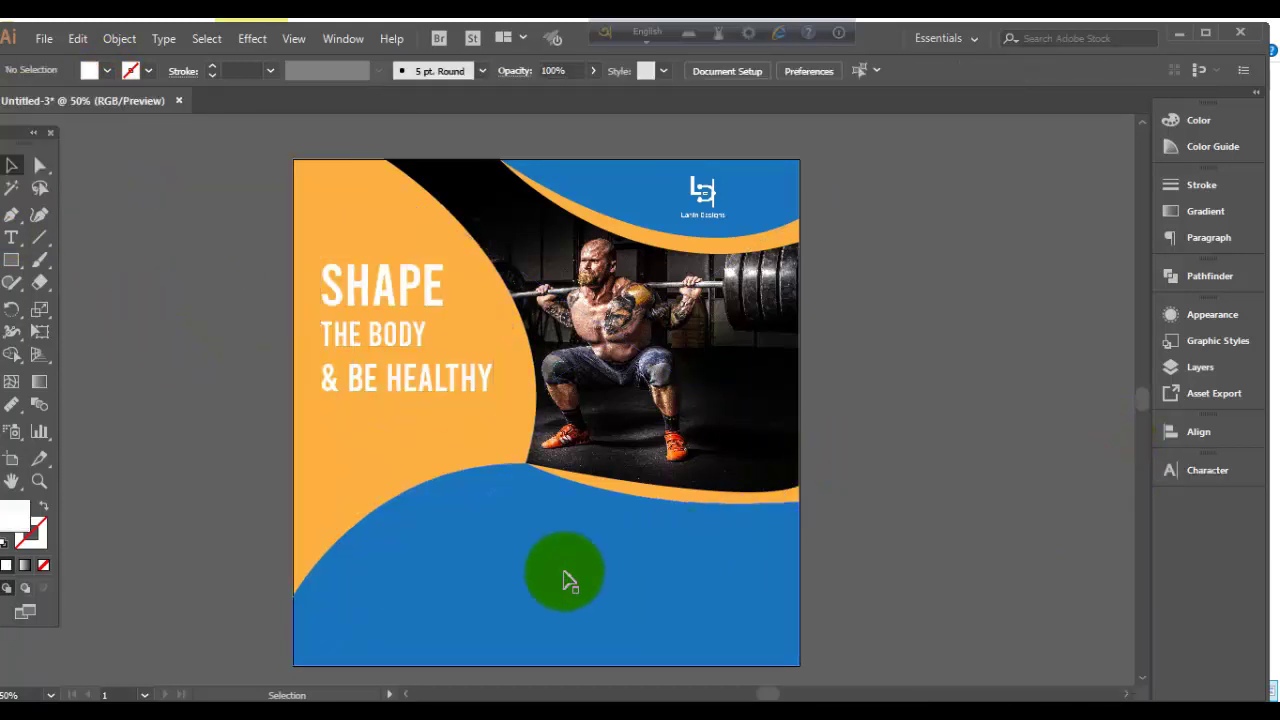
# - Draw a small rectangle with fully rounded corners in the blue area below the photo, fill it light orange and deselect it
pyautogui.click(11, 260)
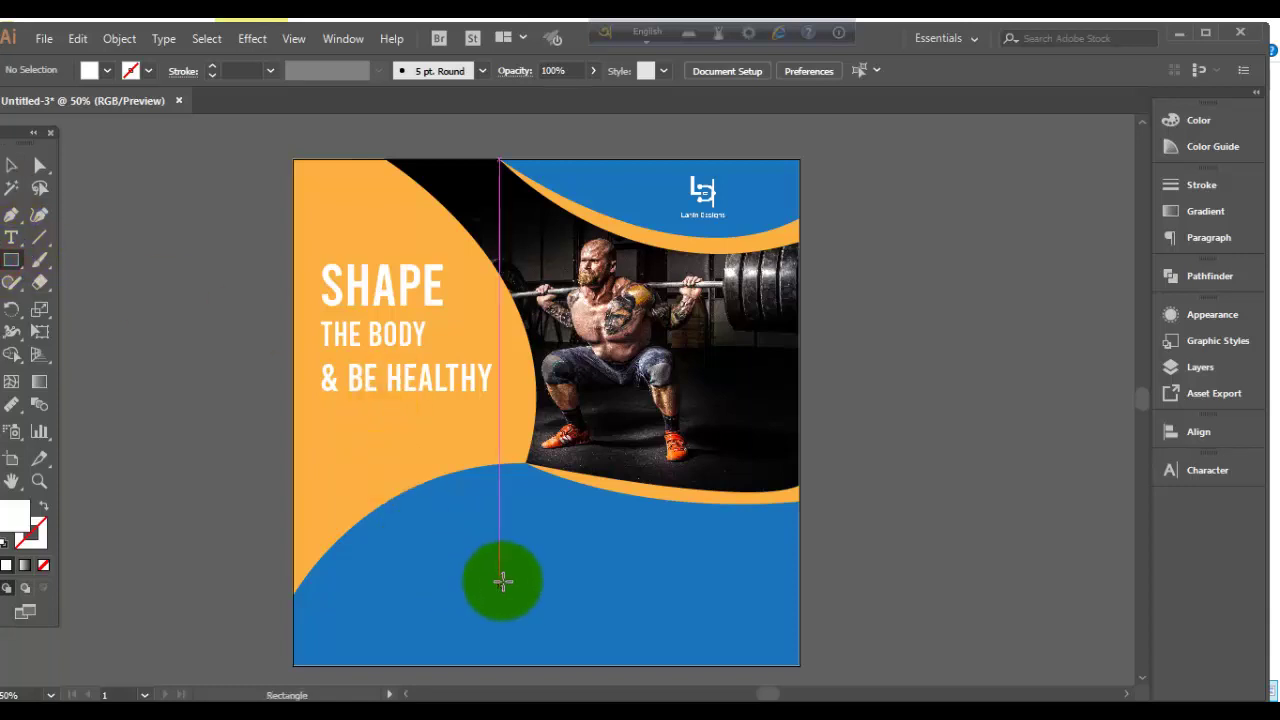
pyautogui.moveTo(490, 533); pyautogui.dragTo(610, 572)
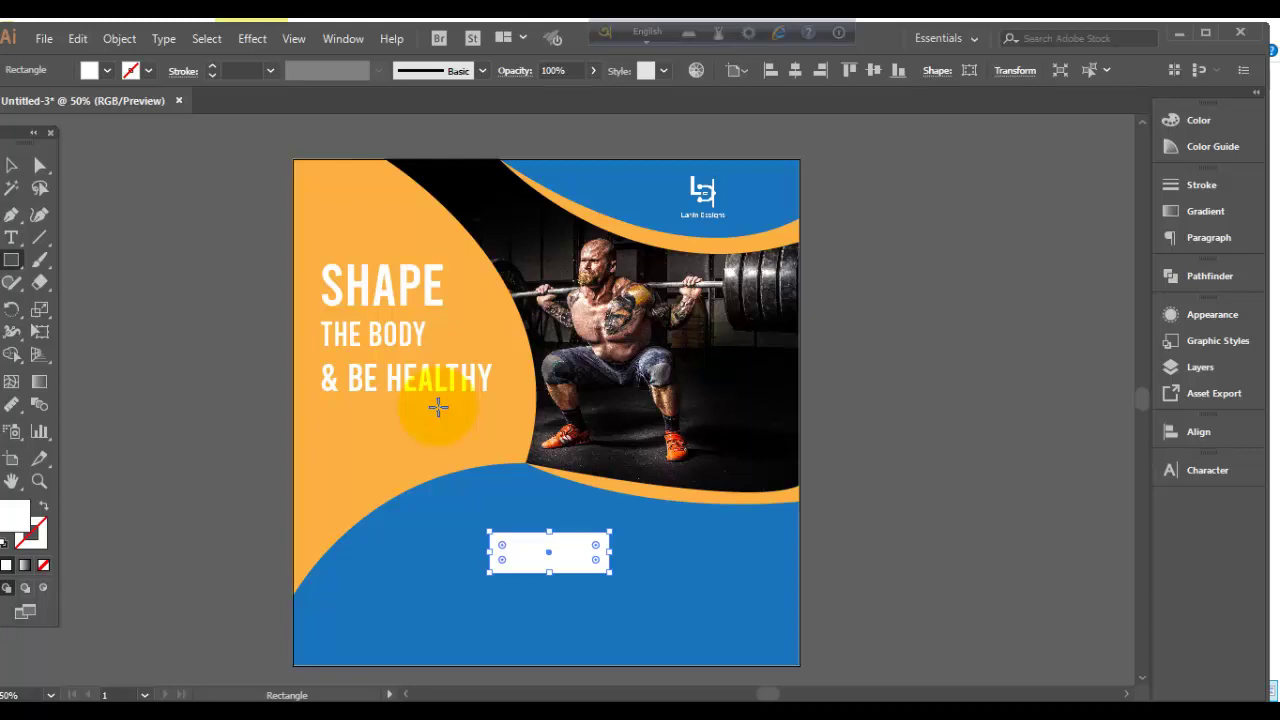
pyautogui.click(106, 70)
pyautogui.click(117, 115)
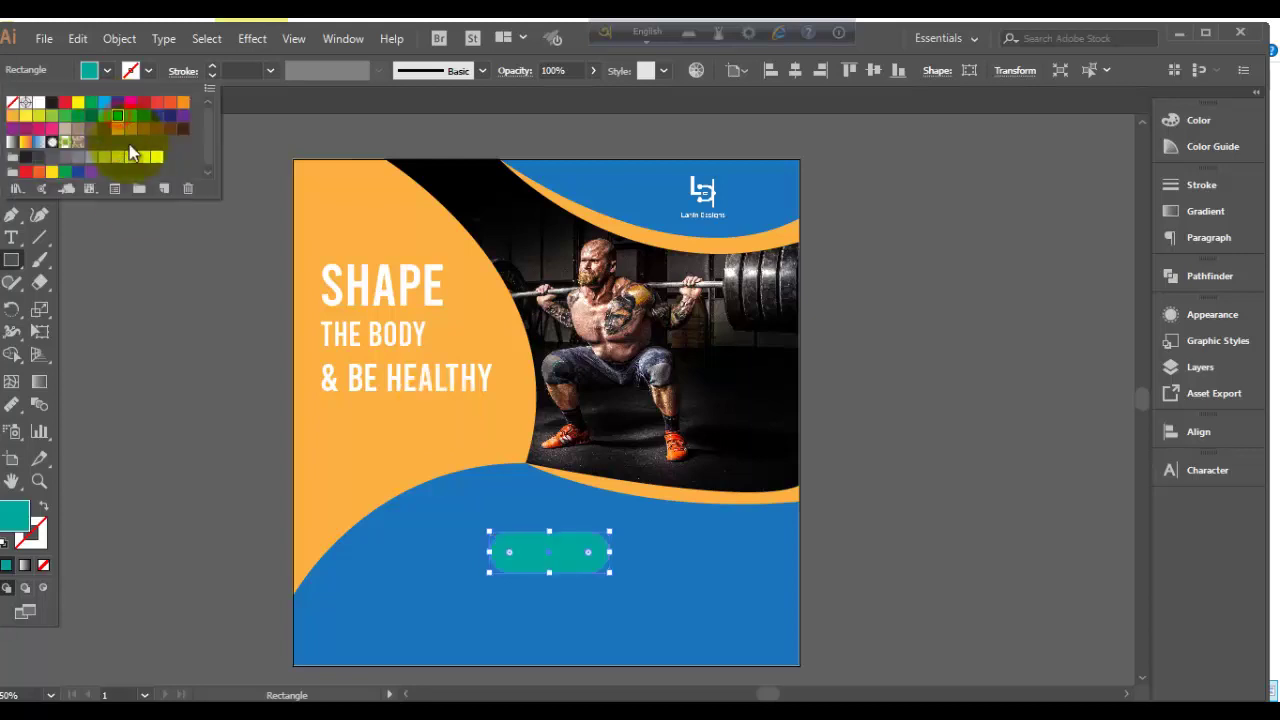
pyautogui.click(39, 157)
pyautogui.click(13, 117)
pyautogui.click(15, 273)
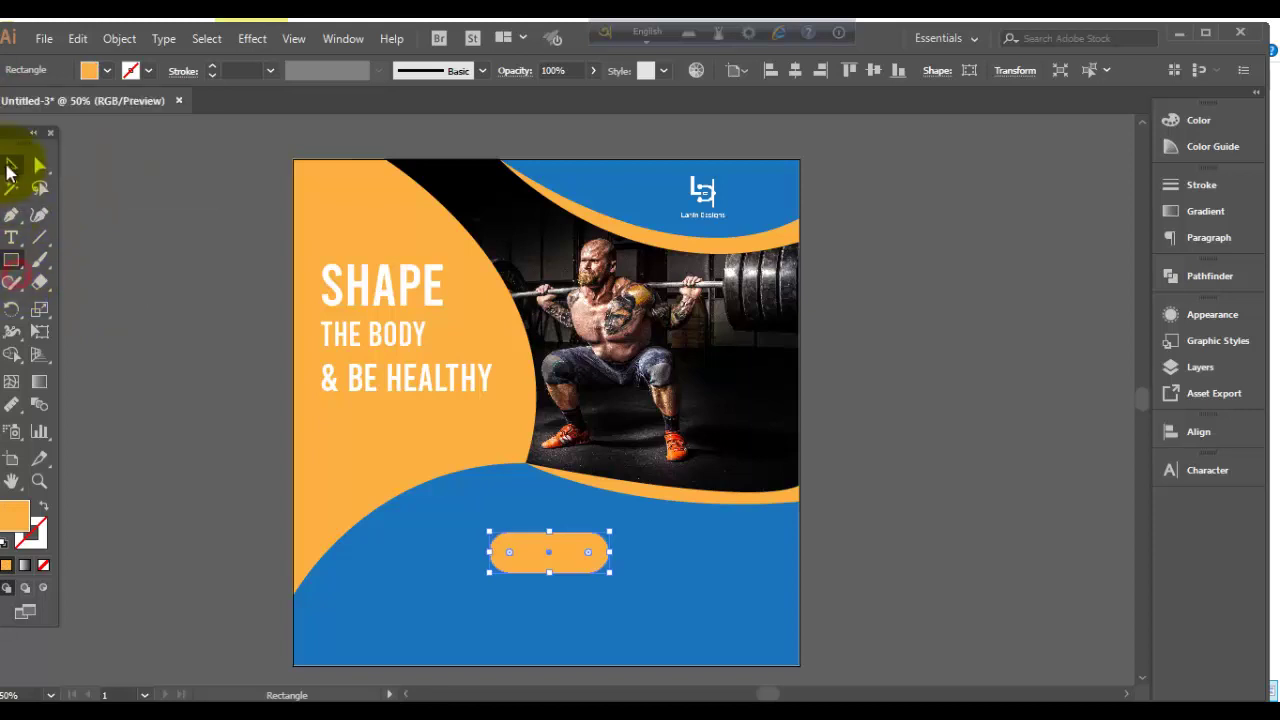
pyautogui.click(8, 168)
pyautogui.click(171, 283)
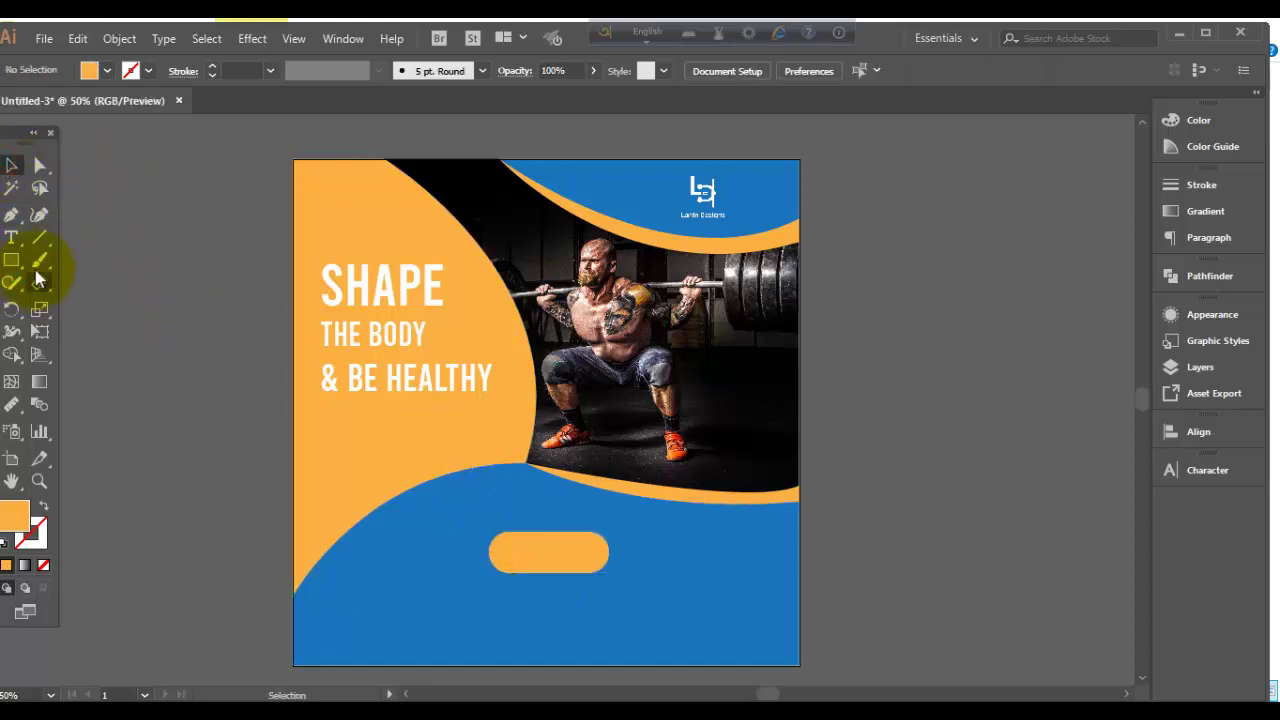
# - Add the text JOIN NOW over the orange rounded rectangle
pyautogui.click(11, 237)
pyautogui.click(518, 545)
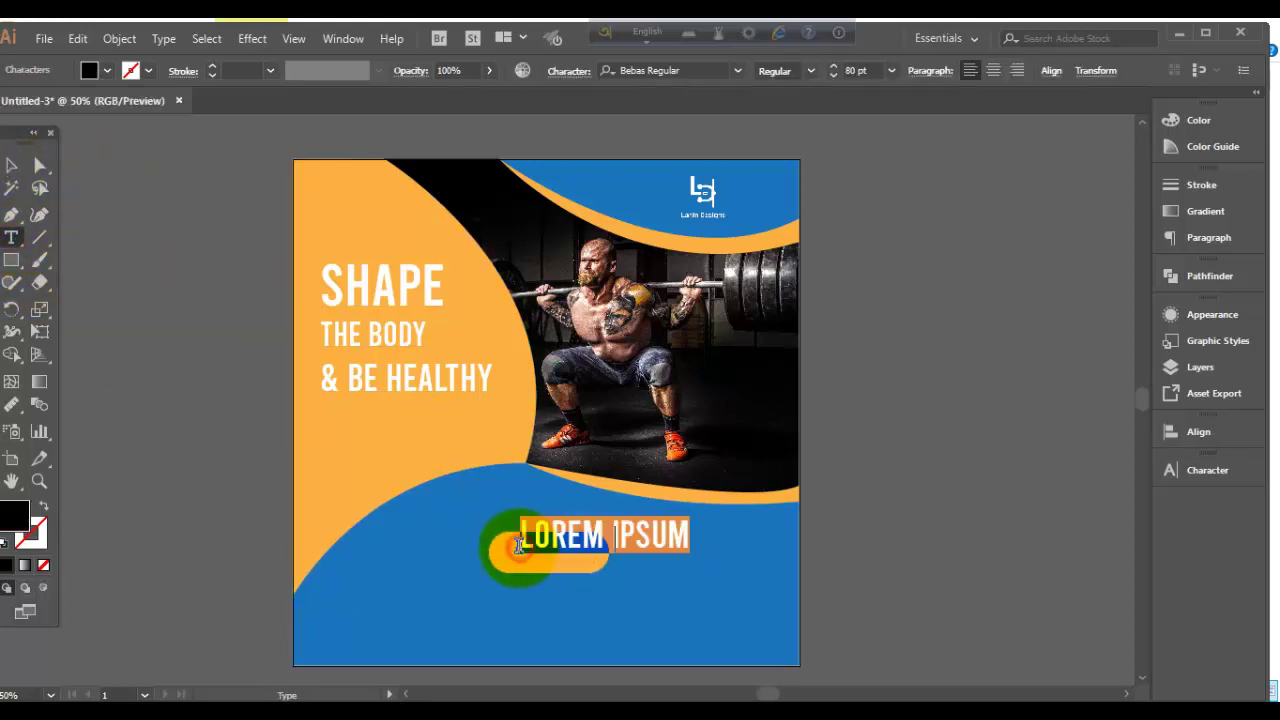
pyautogui.write('JOIN NOW')
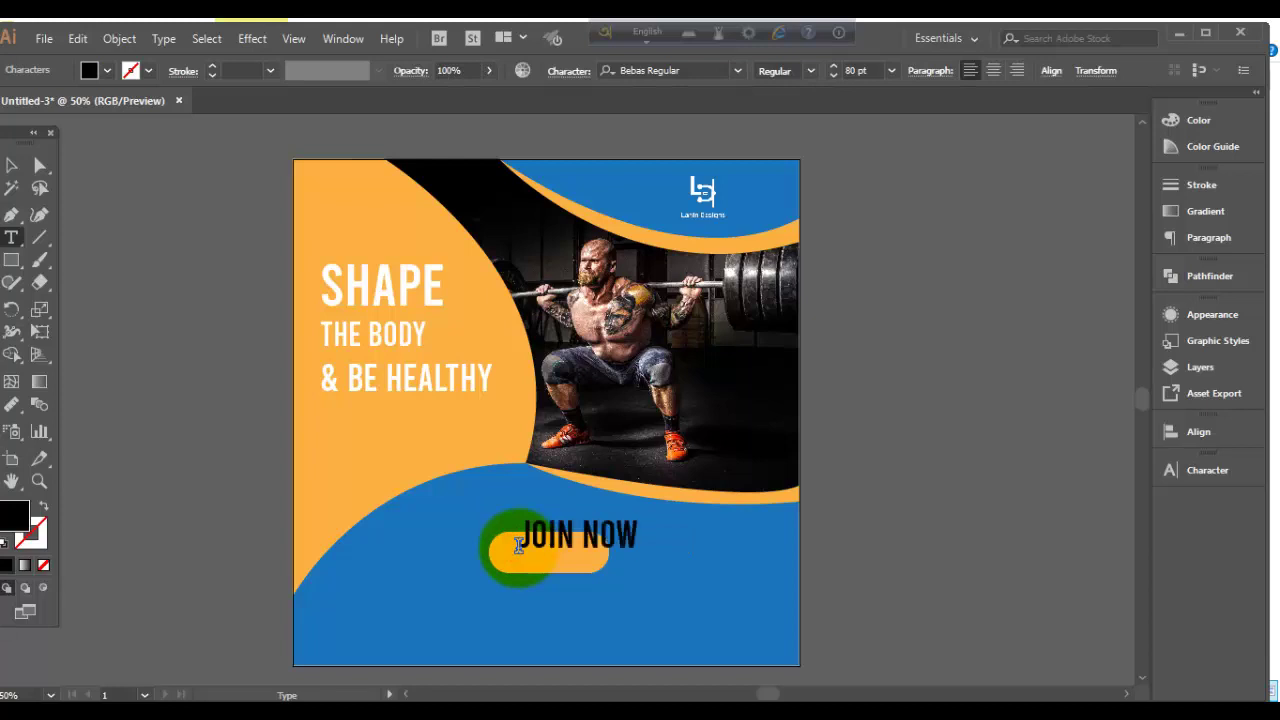
# - Set the JOIN NOW text to 62 pt with a white fill and centre it on the orange rounded rectangle
pyautogui.click(11, 165)
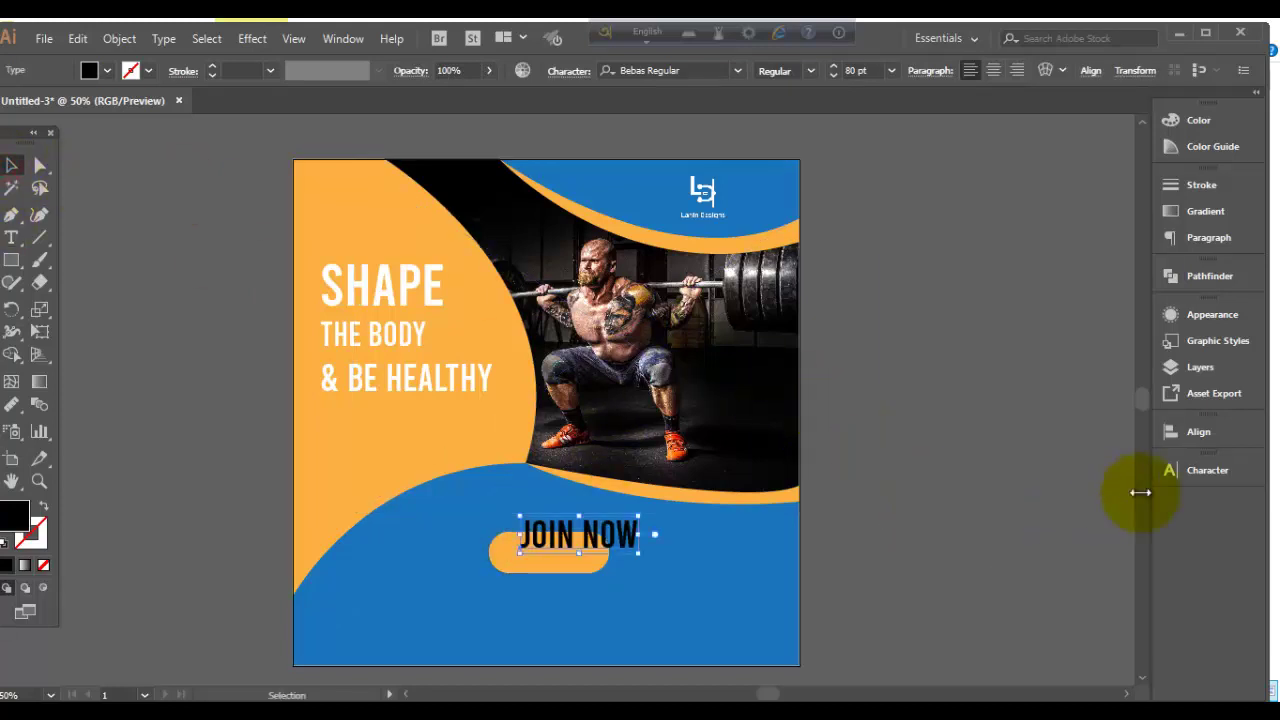
pyautogui.click(1194, 471)
pyautogui.click(968, 549)
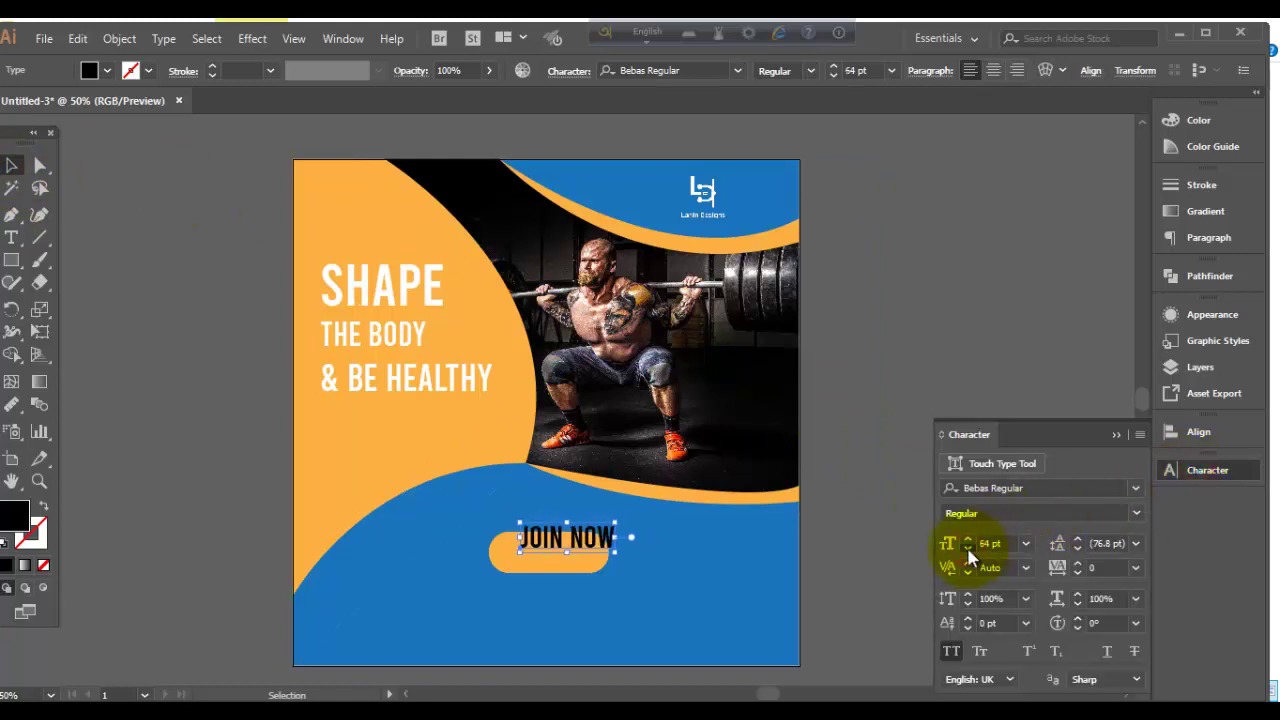
pyautogui.click(968, 549)
pyautogui.click(107, 70)
pyautogui.click(39, 102)
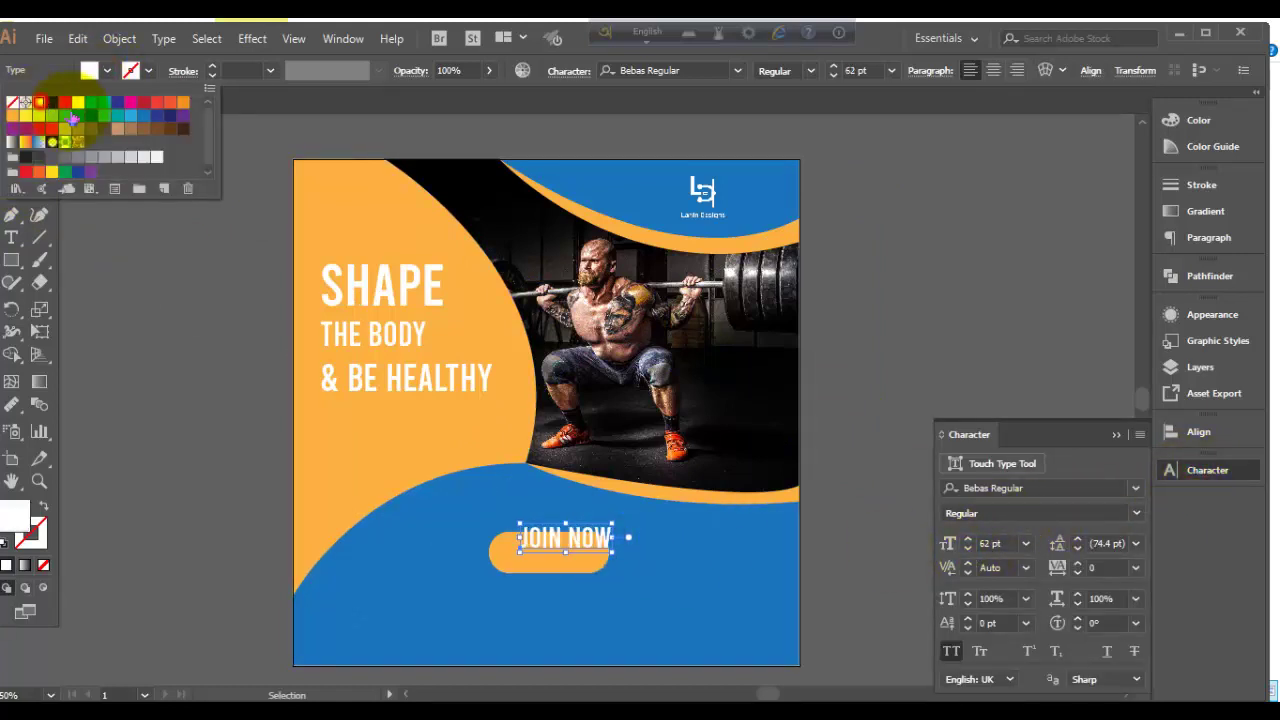
pyautogui.click(555, 548)
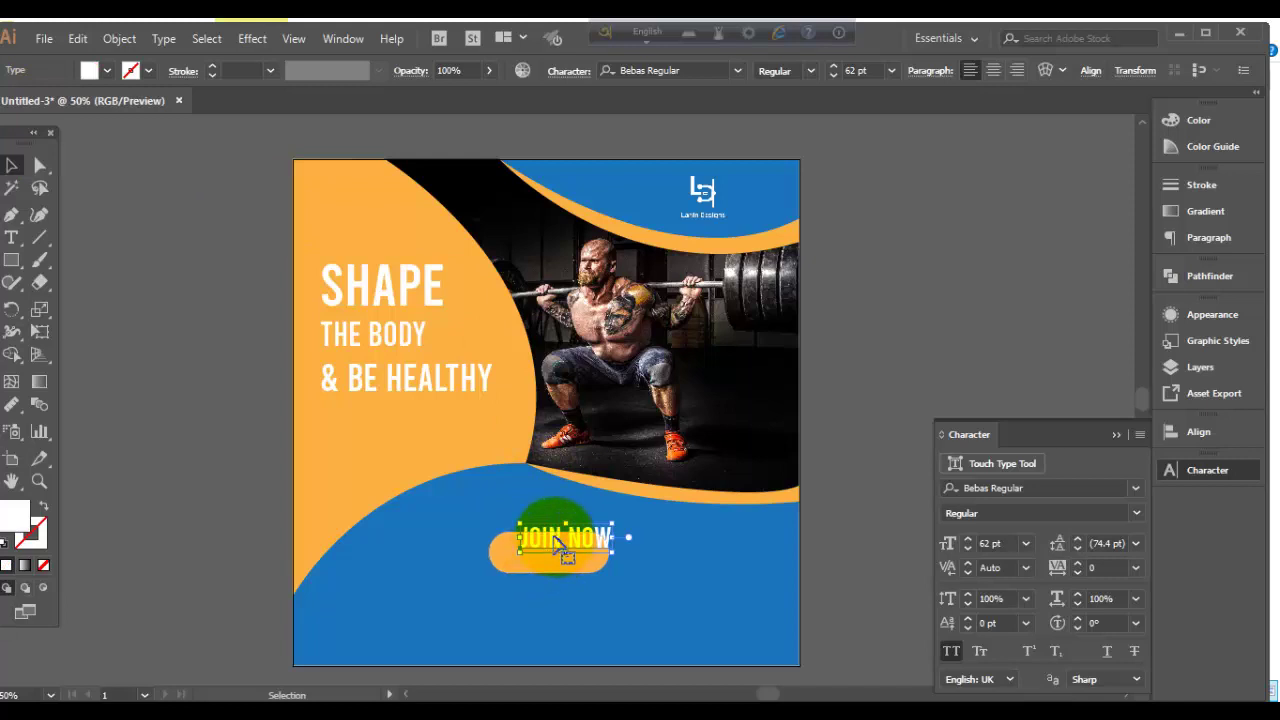
pyautogui.moveTo(553, 540)
pyautogui.mouseDown()
pyautogui.moveTo(538, 558)
pyautogui.moveTo(532, 543)
pyautogui.moveTo(543, 550)
pyautogui.mouseUp()
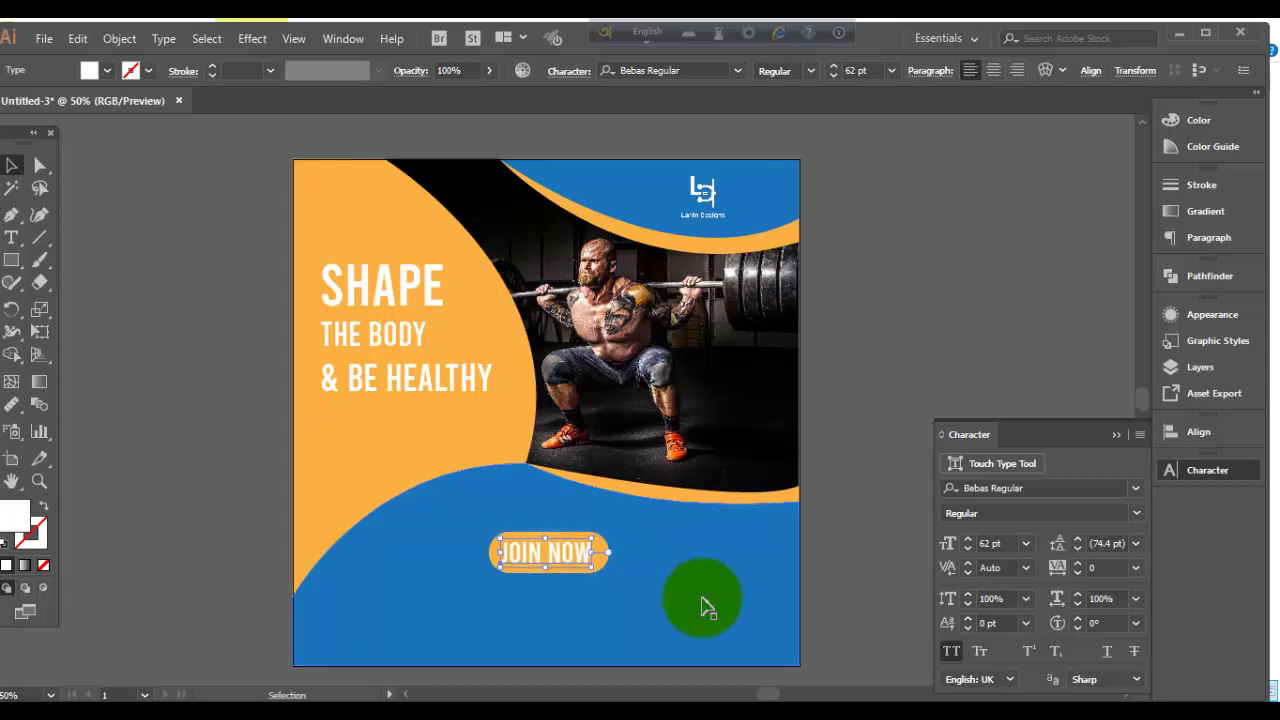
# - Change the JOIN NOW text to Bentham at 45 pt and nudge it back to the centre of the orange button shape
pyautogui.click(1135, 488)
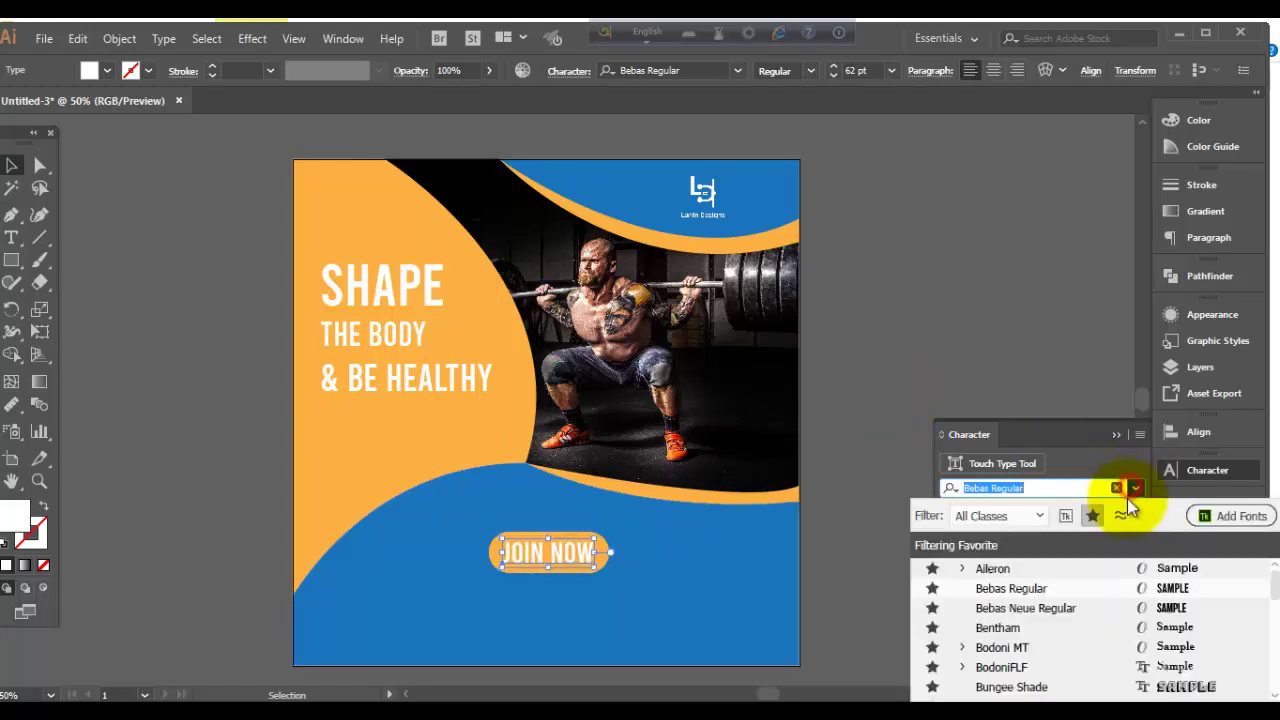
pyautogui.click(1052, 627)
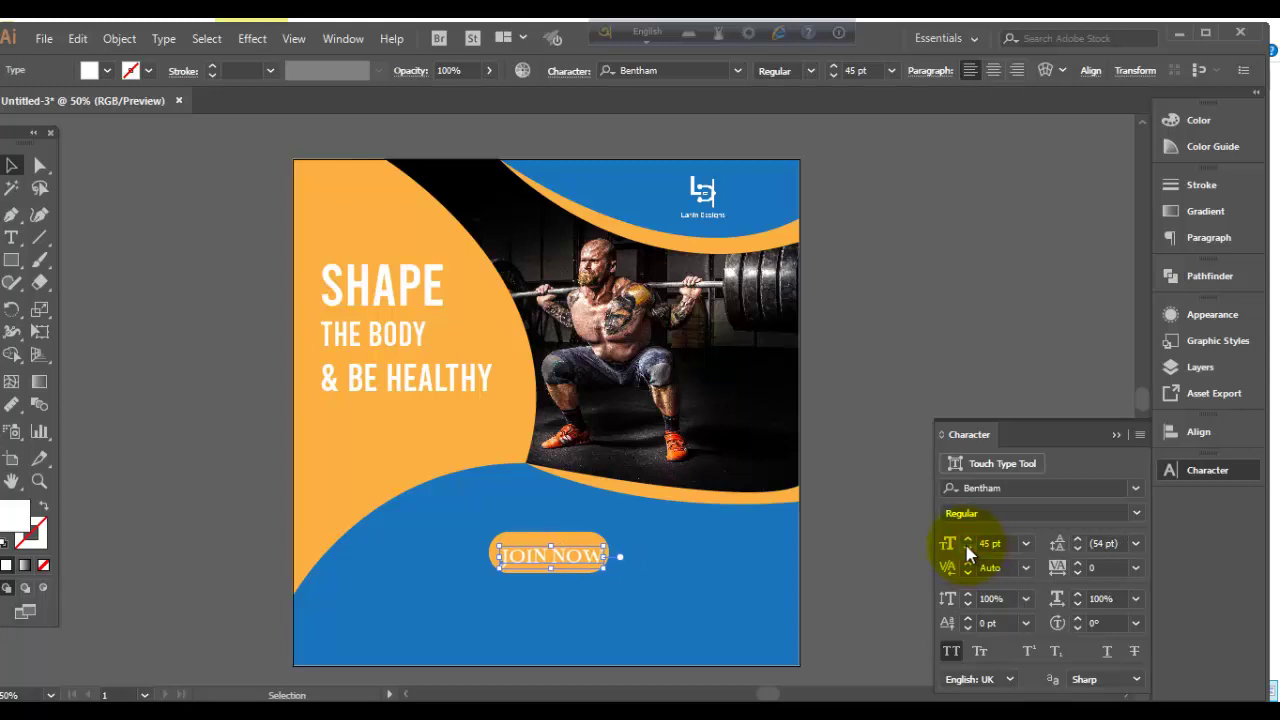
pyautogui.press('Up')
pyautogui.press('Up')
pyautogui.press('Up')
pyautogui.press('Up')
pyautogui.press('Up')
pyautogui.press('Up')
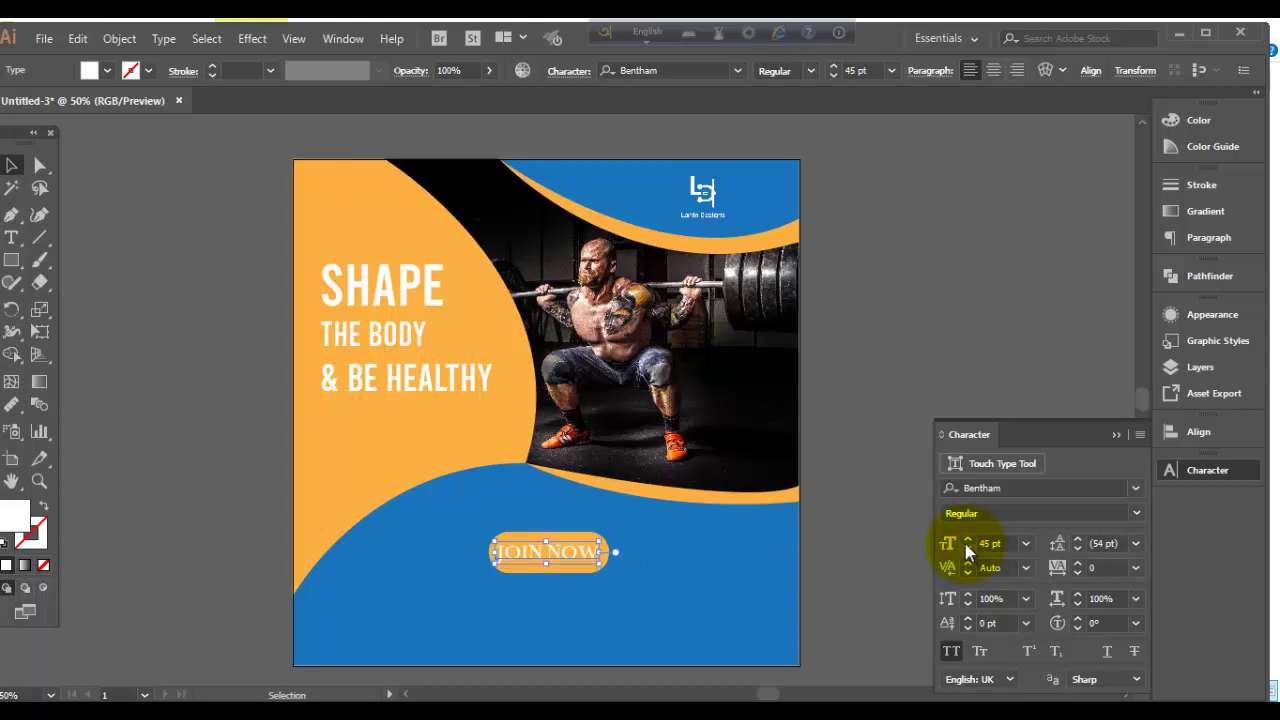
pyautogui.click(749, 563)
# - Change the JOIN NOW text's font to Bodoni MT, recentre it on the orange button shape and deselect it
pyautogui.click(571, 552)
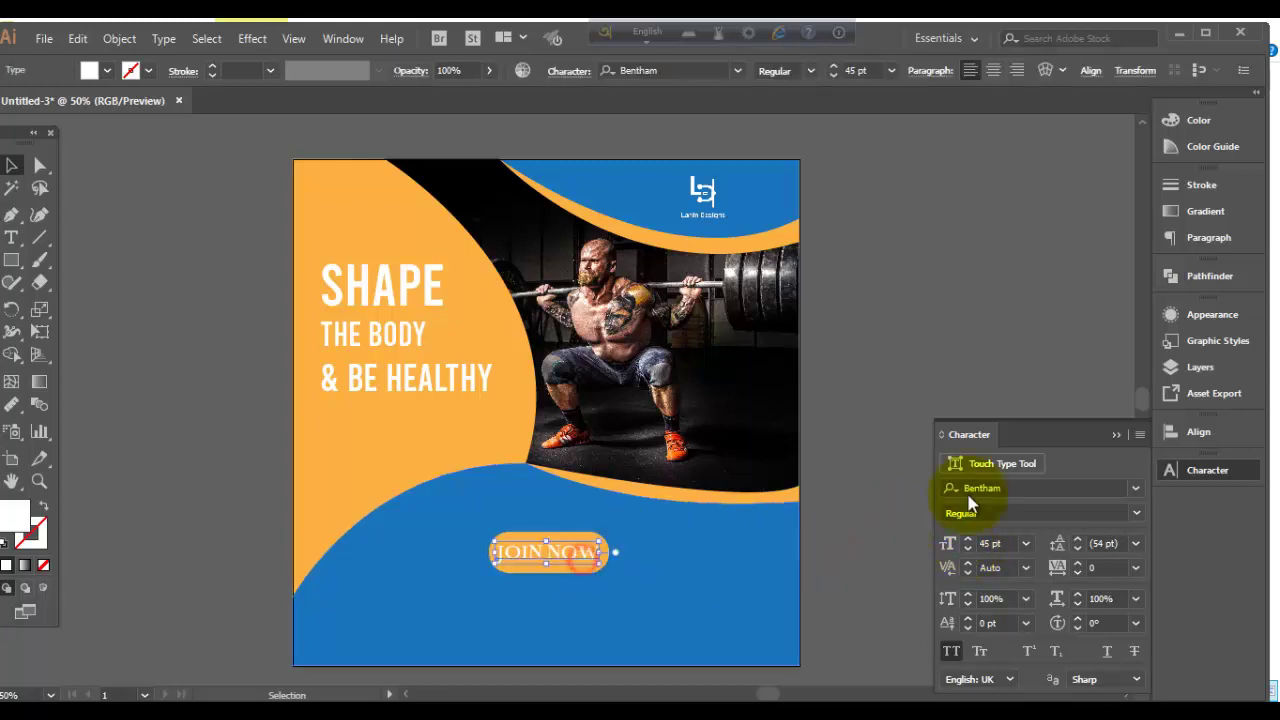
pyautogui.click(1136, 488)
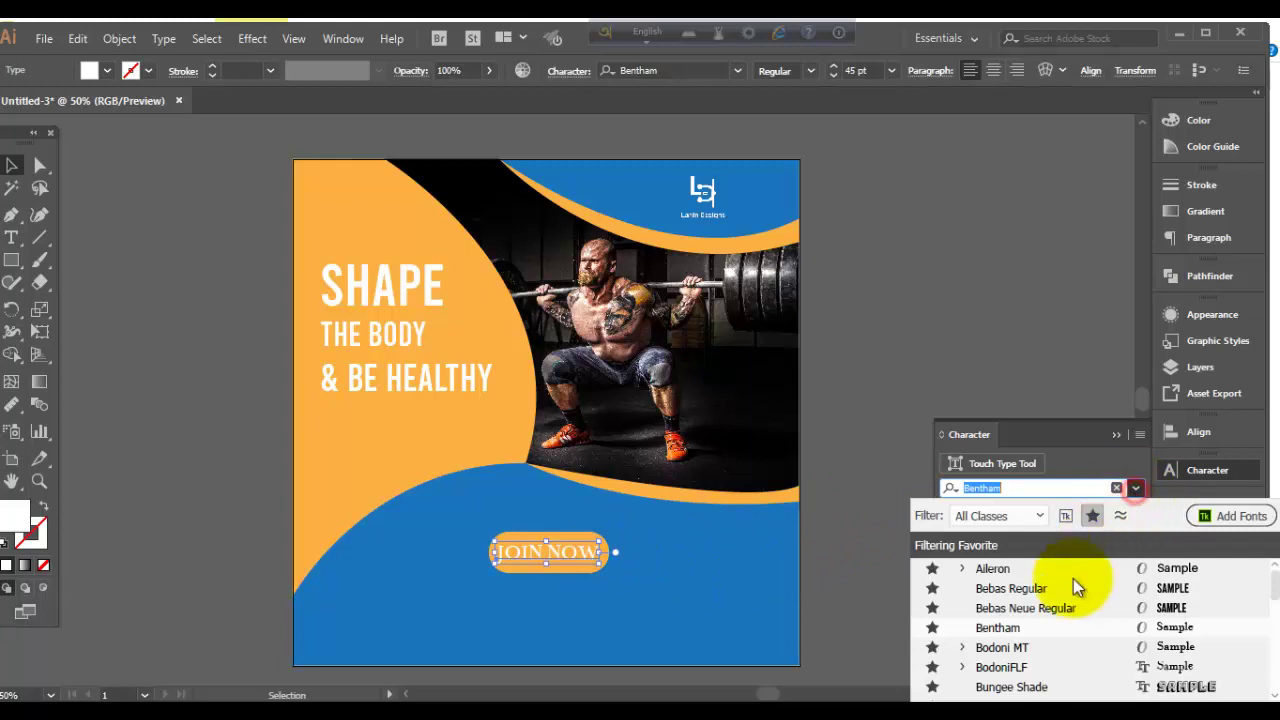
pyautogui.click(1031, 651)
pyautogui.click(872, 566)
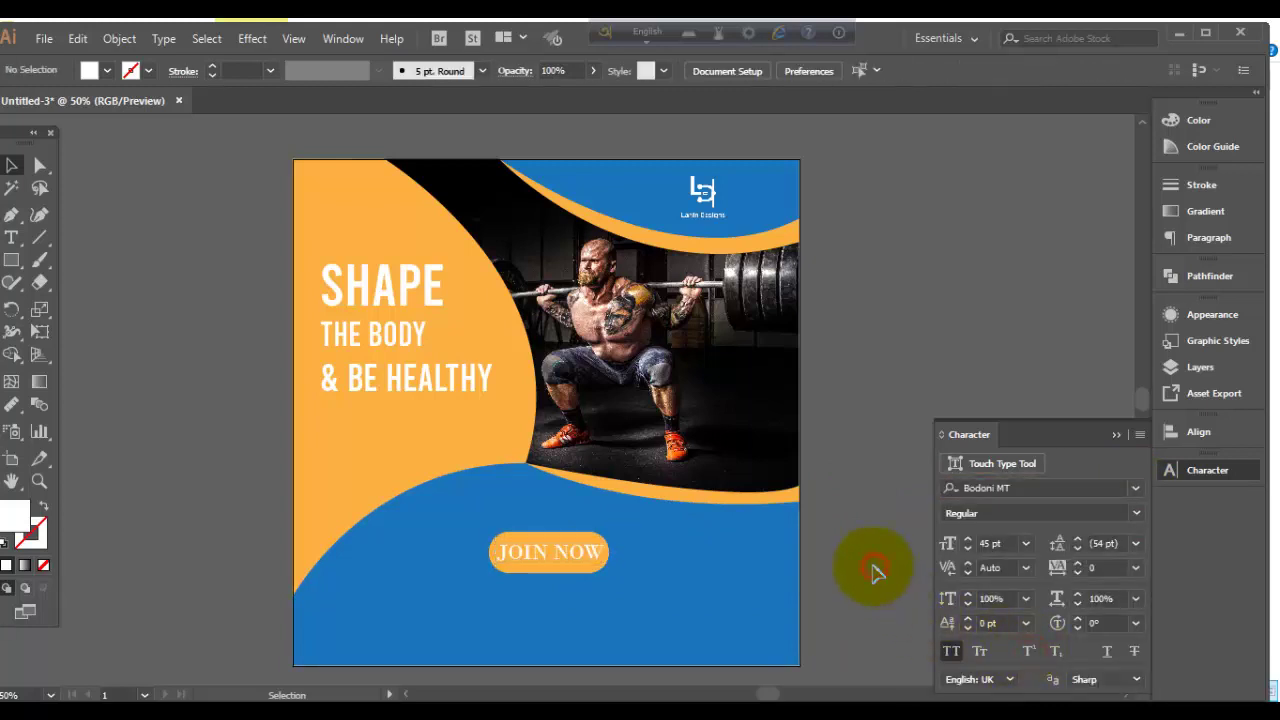
pyautogui.click(590, 552)
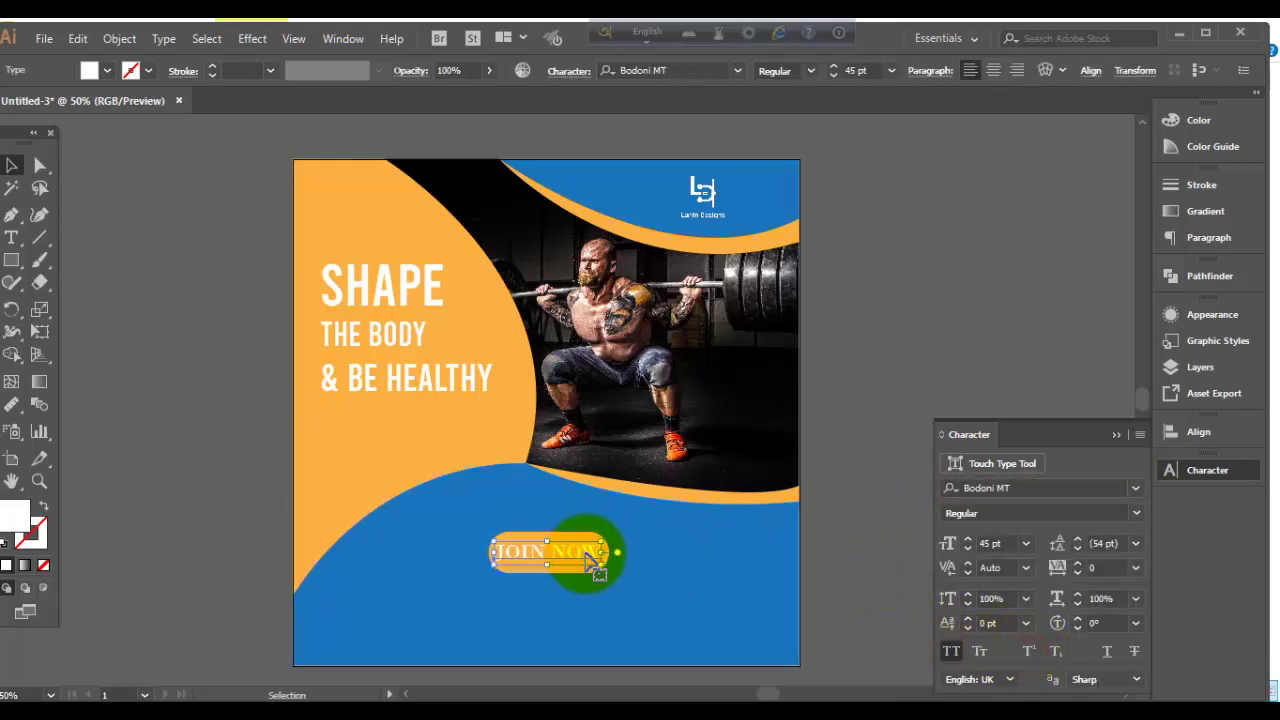
pyautogui.click(866, 457)
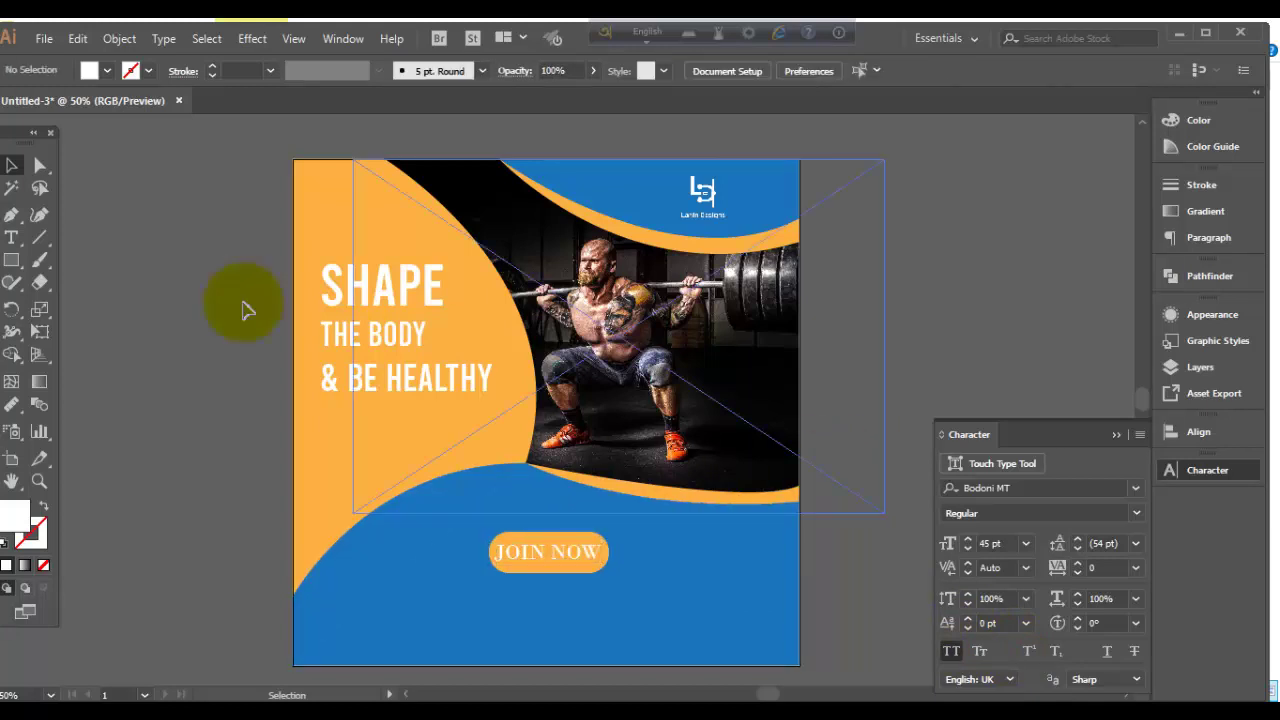
pyautogui.click(11, 237)
pyautogui.click(461, 628)
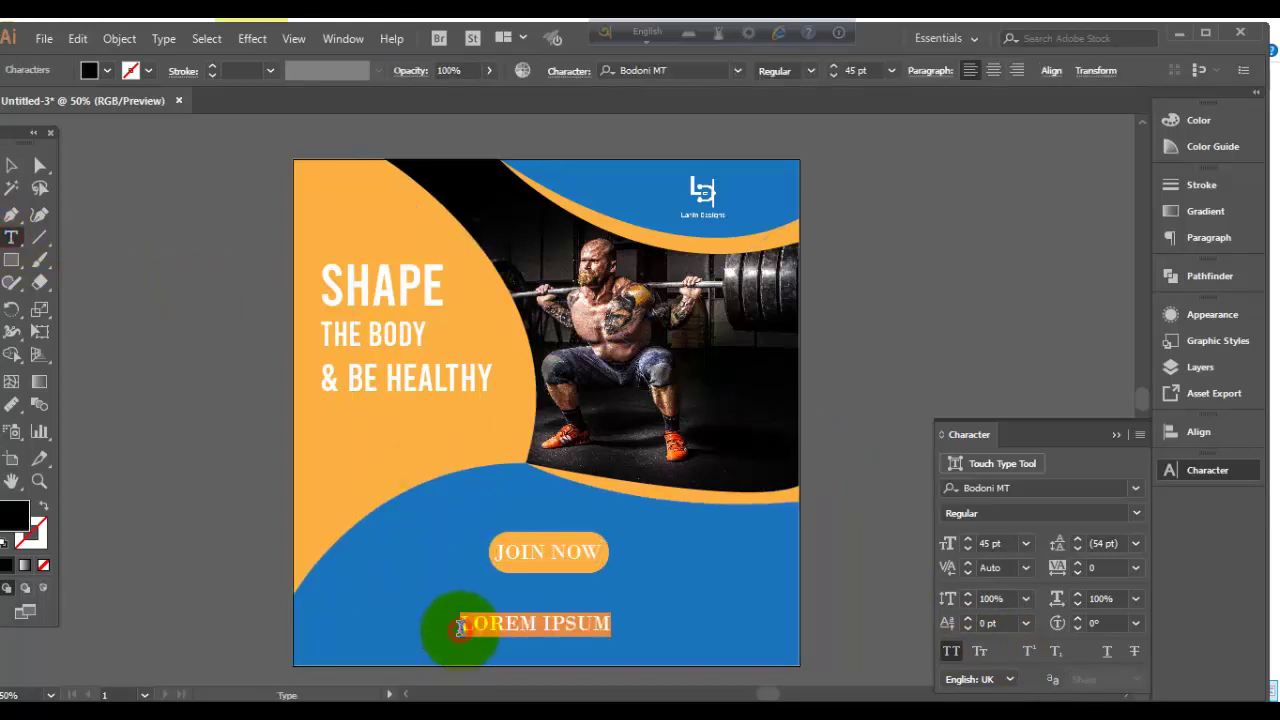
pyautogui.write('WWW.WEBSITE.COM')
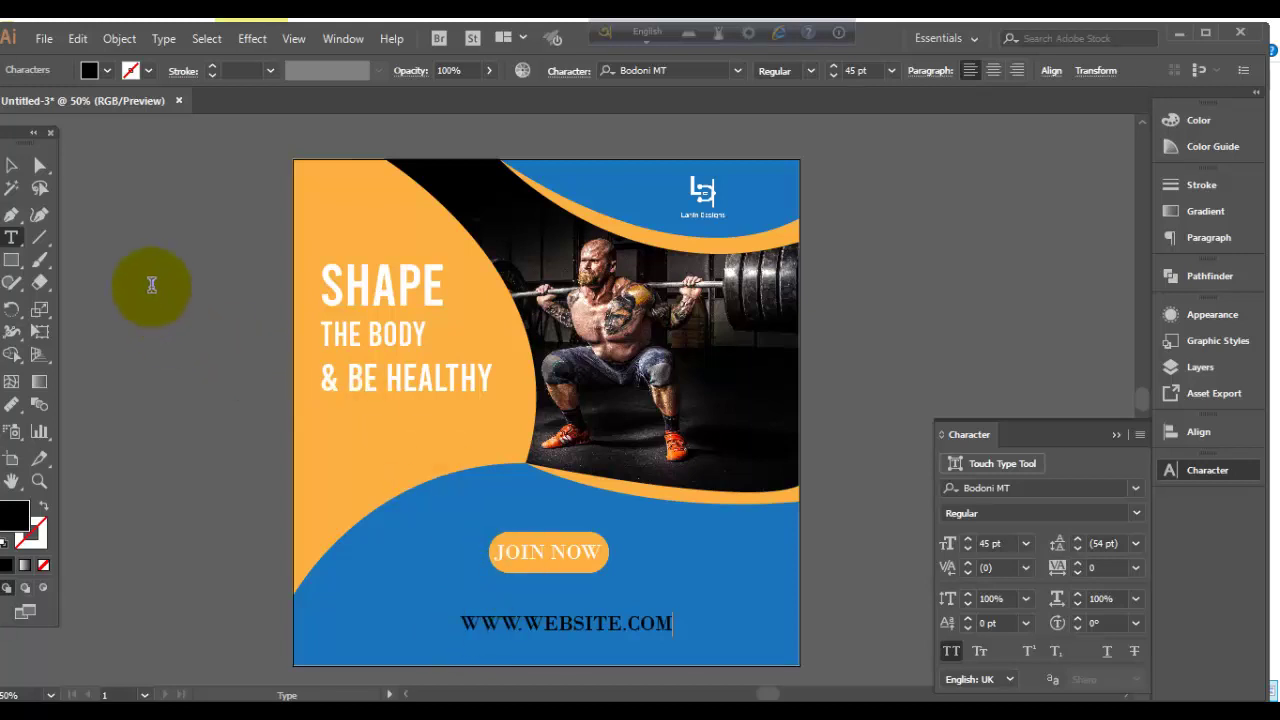
pyautogui.click(11, 165)
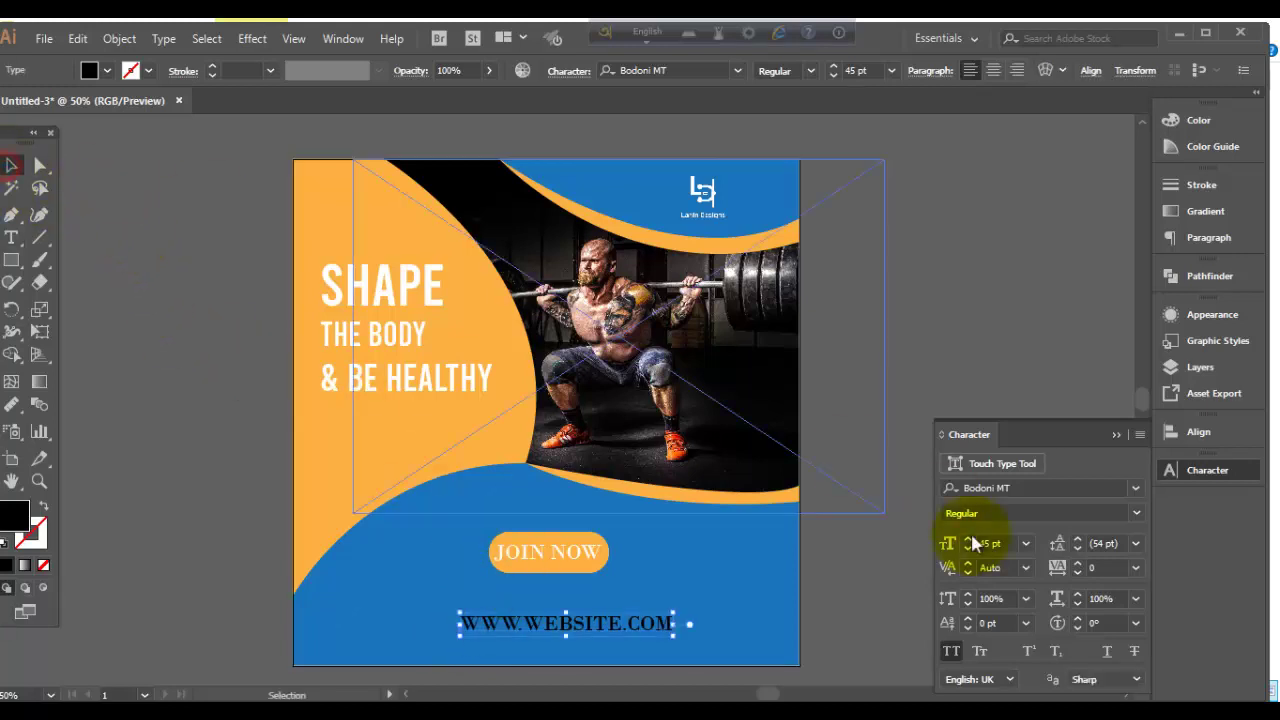
pyautogui.click(1134, 490)
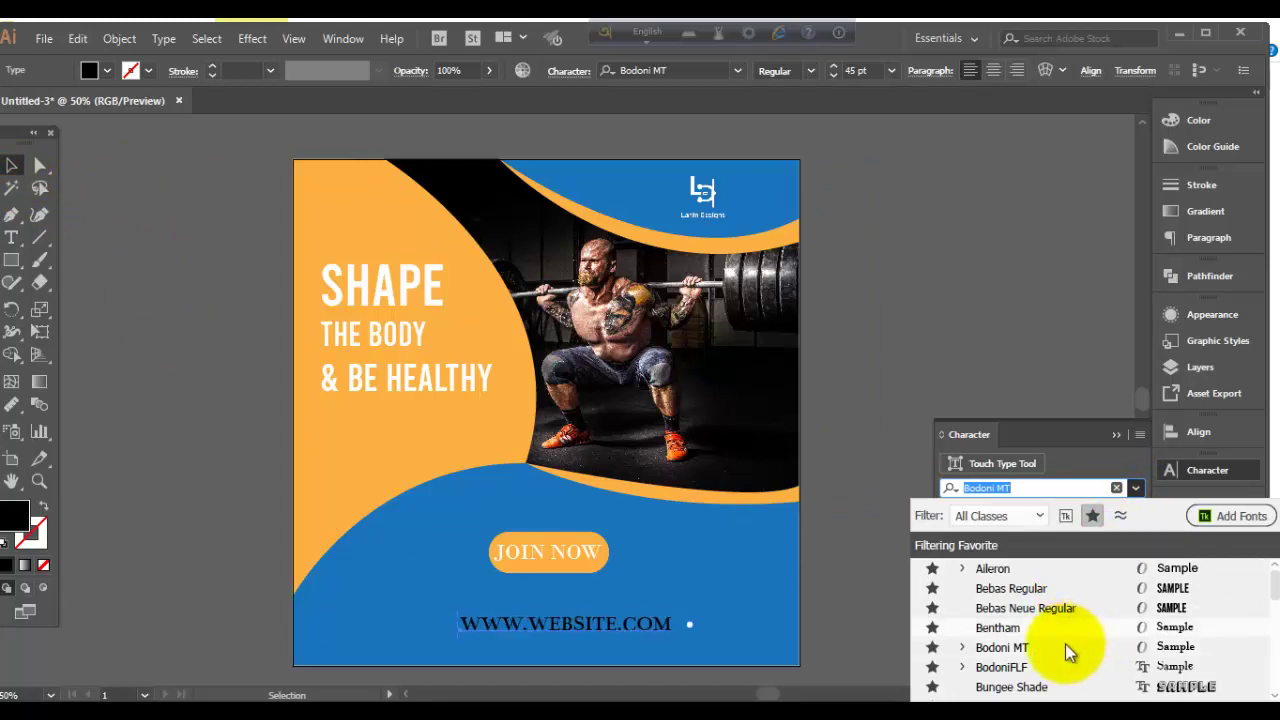
pyautogui.scroll(-1, 1065, 643)
pyautogui.scroll(-1, 1036, 668)
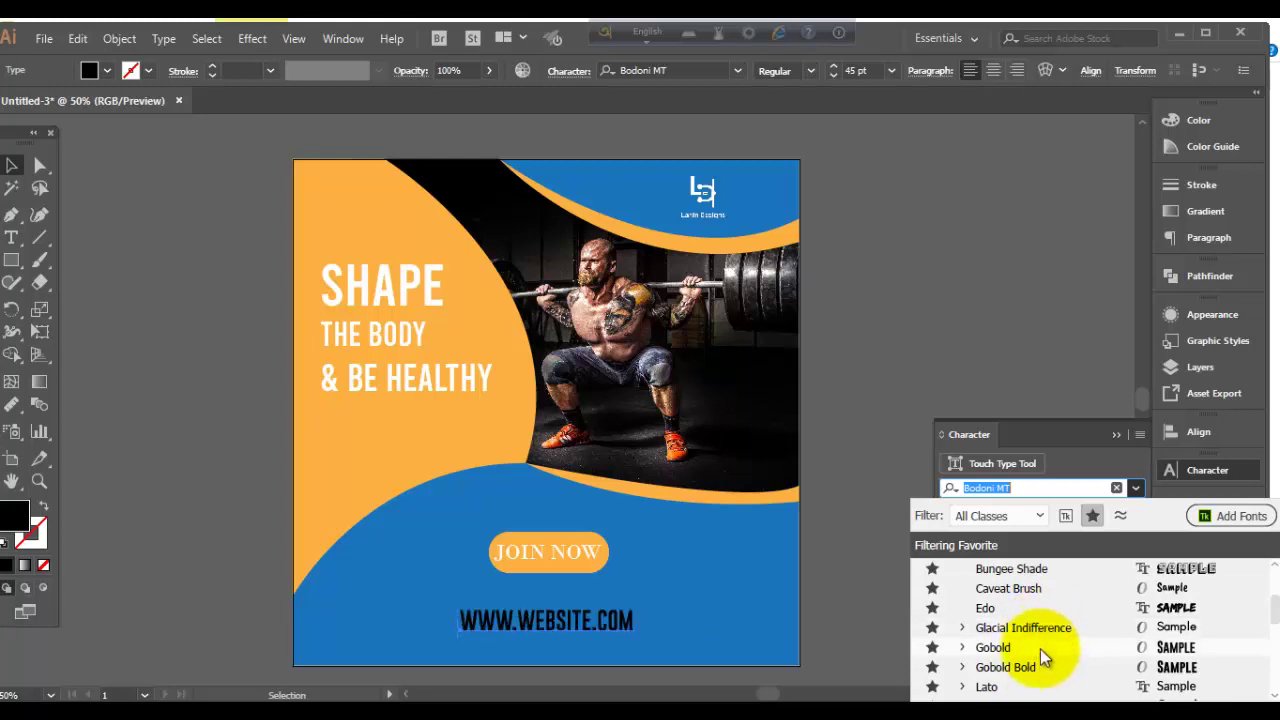
pyautogui.scroll(-3, 1041, 664)
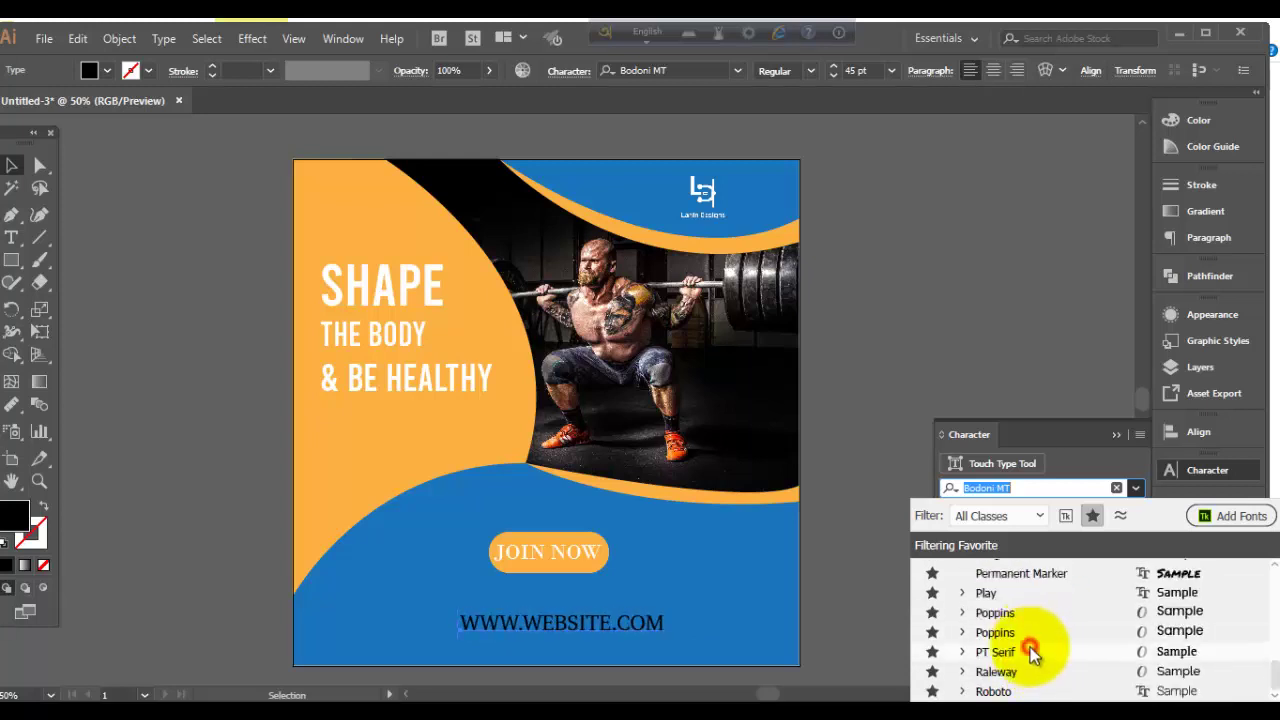
pyautogui.click(1033, 652)
pyautogui.click(968, 539)
pyautogui.click(968, 539)
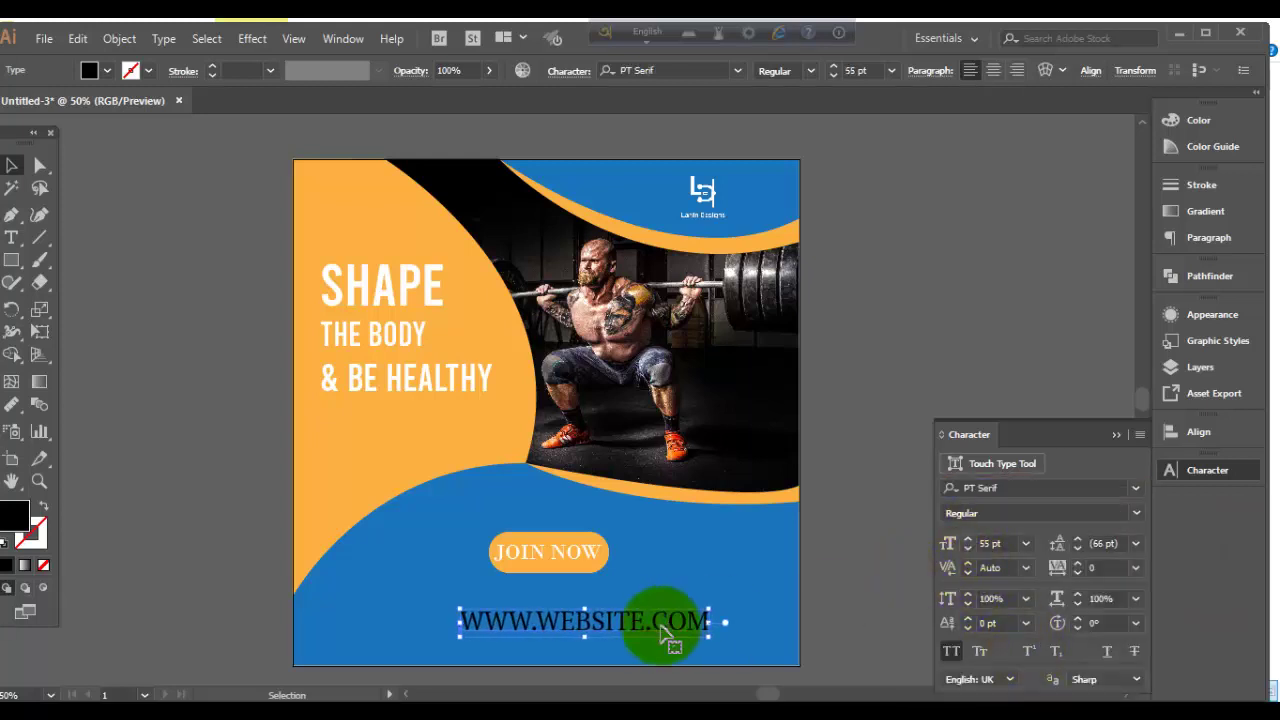
pyautogui.moveTo(626, 622)
pyautogui.mouseDown()
pyautogui.moveTo(606, 623)
pyautogui.moveTo(608, 634)
pyautogui.mouseUp()
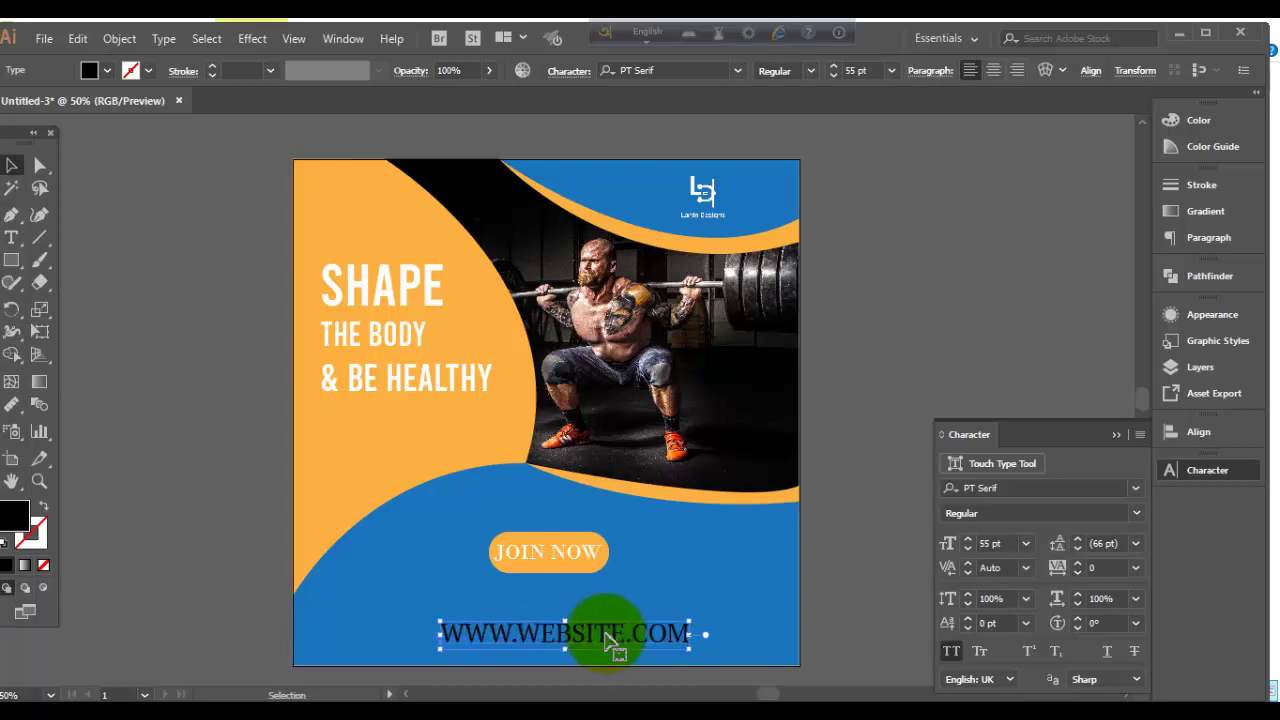
pyautogui.click(1160, 432)
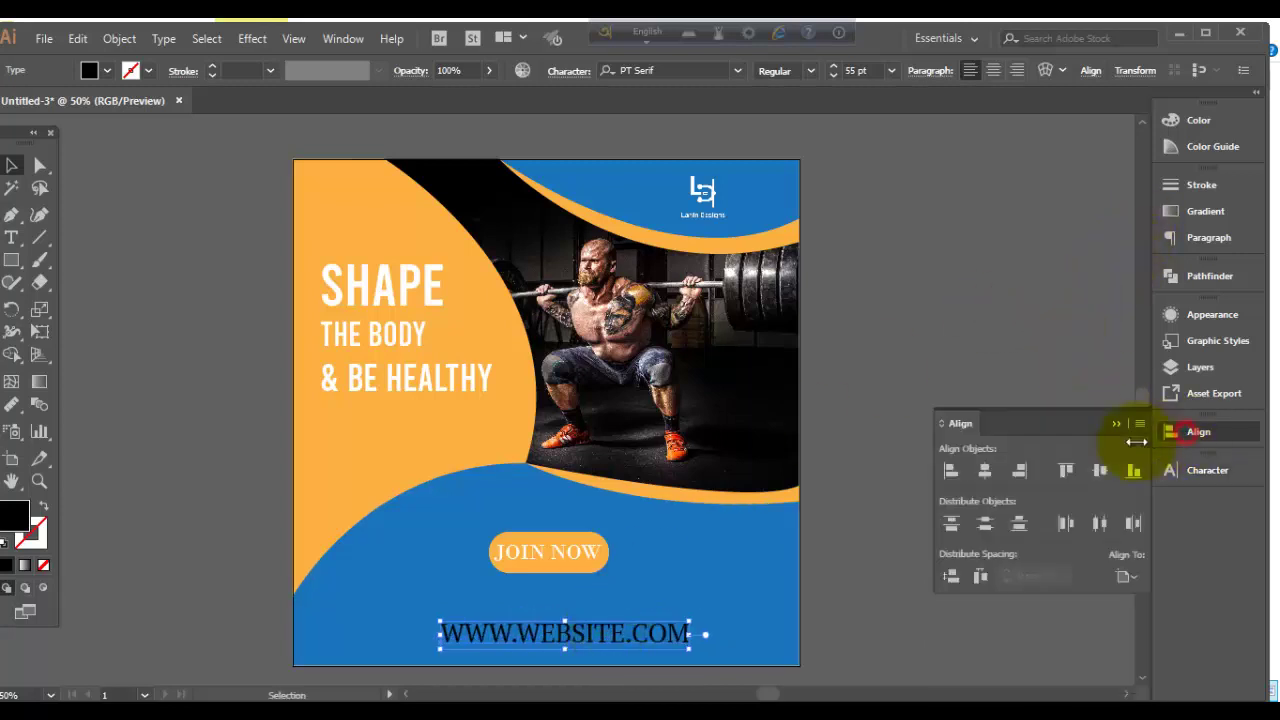
pyautogui.click(985, 470)
pyautogui.click(876, 565)
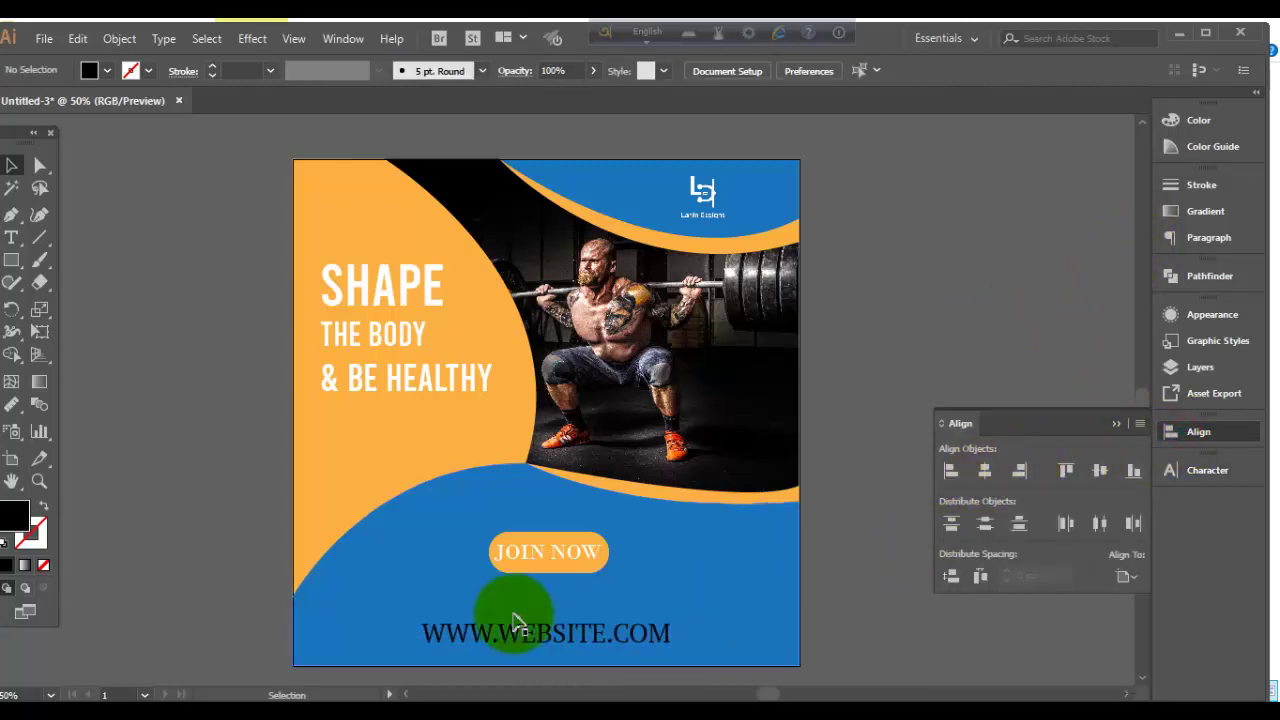
pyautogui.click(514, 632)
pyautogui.click(105, 68)
pyautogui.click(38, 101)
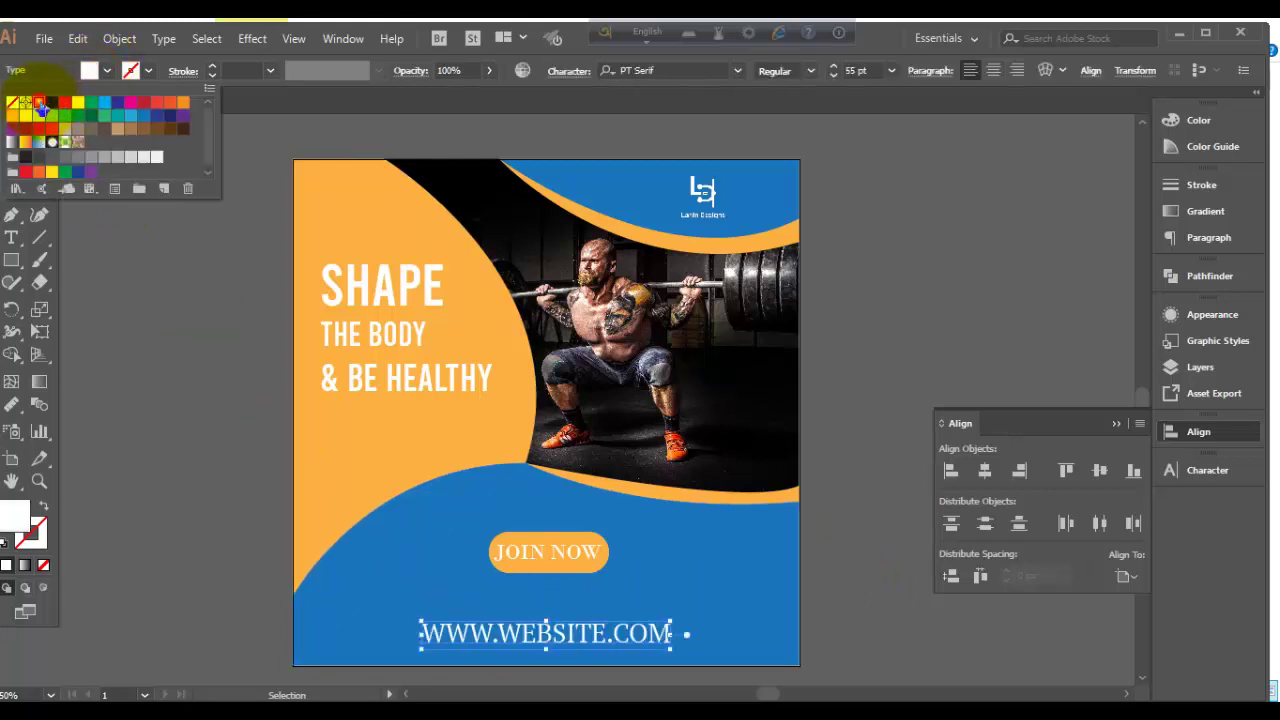
pyautogui.click(929, 312)
pyautogui.click(1117, 425)
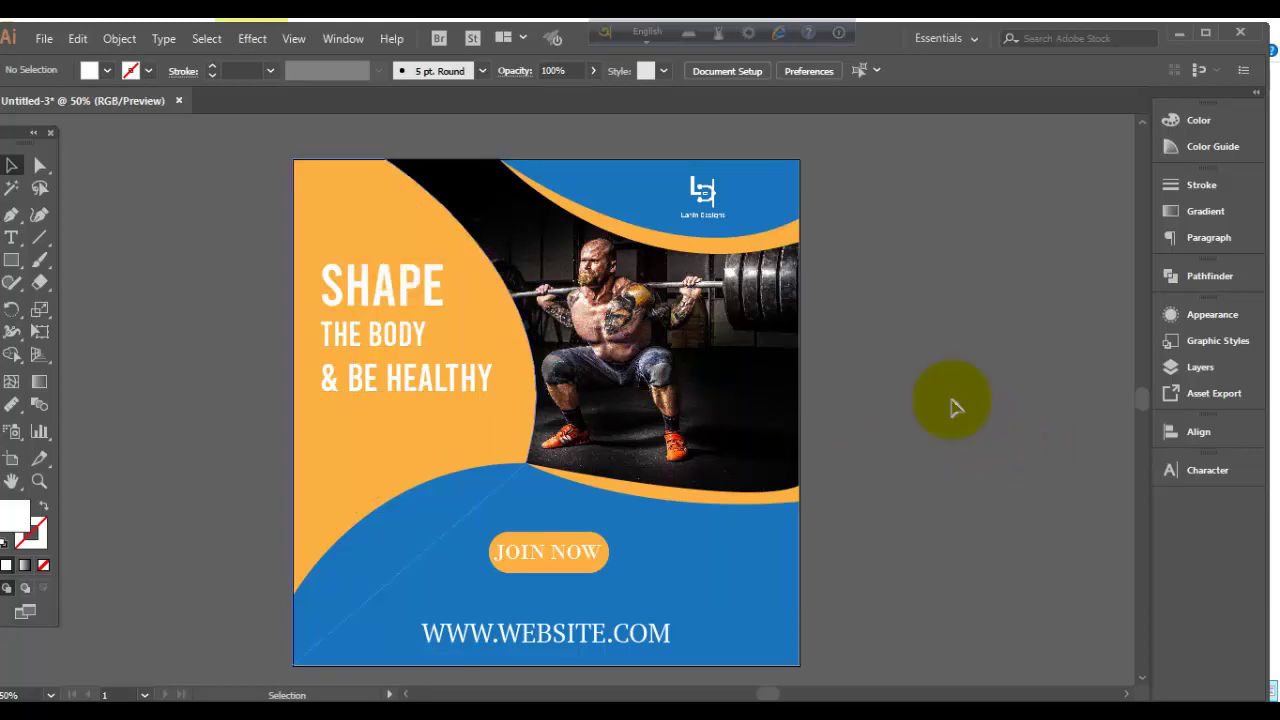
# - Group all the artwork on the artboard into a single group and deselect it
pyautogui.moveTo(249, 131); pyautogui.dragTo(846, 680)
pyautogui.rightClick(642, 178)
pyautogui.click(690, 291)
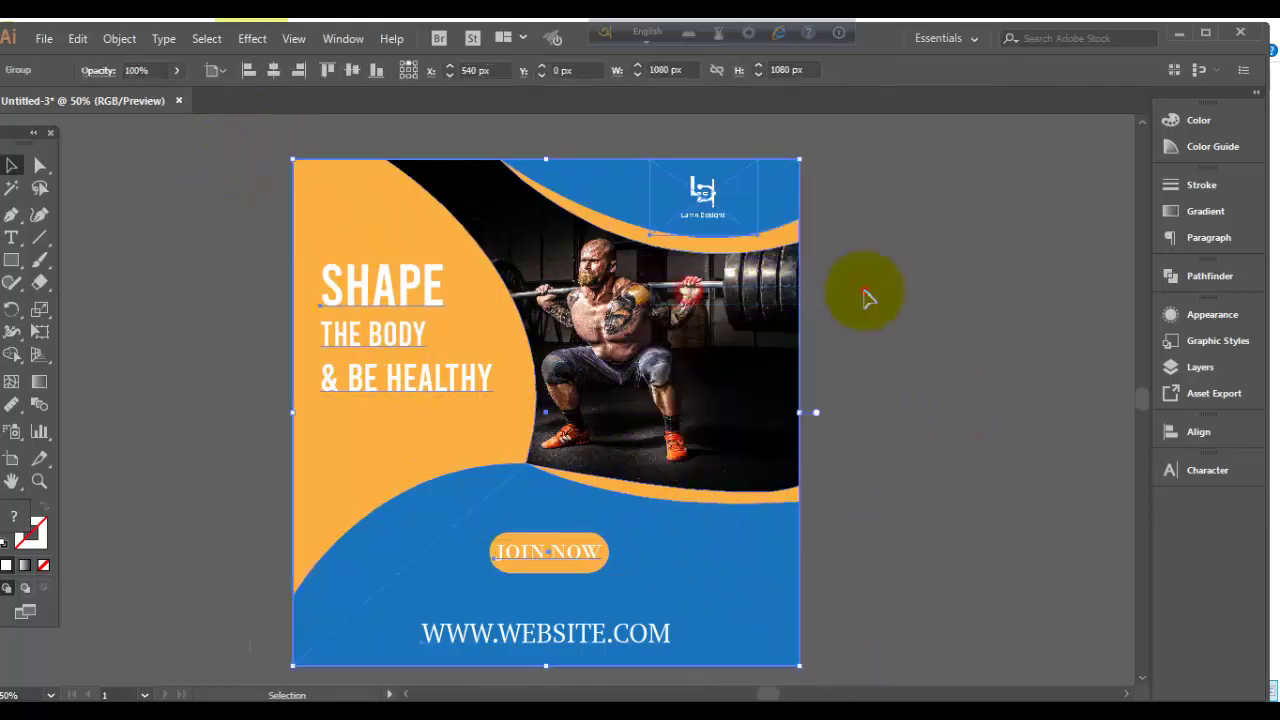
pyautogui.click(866, 297)
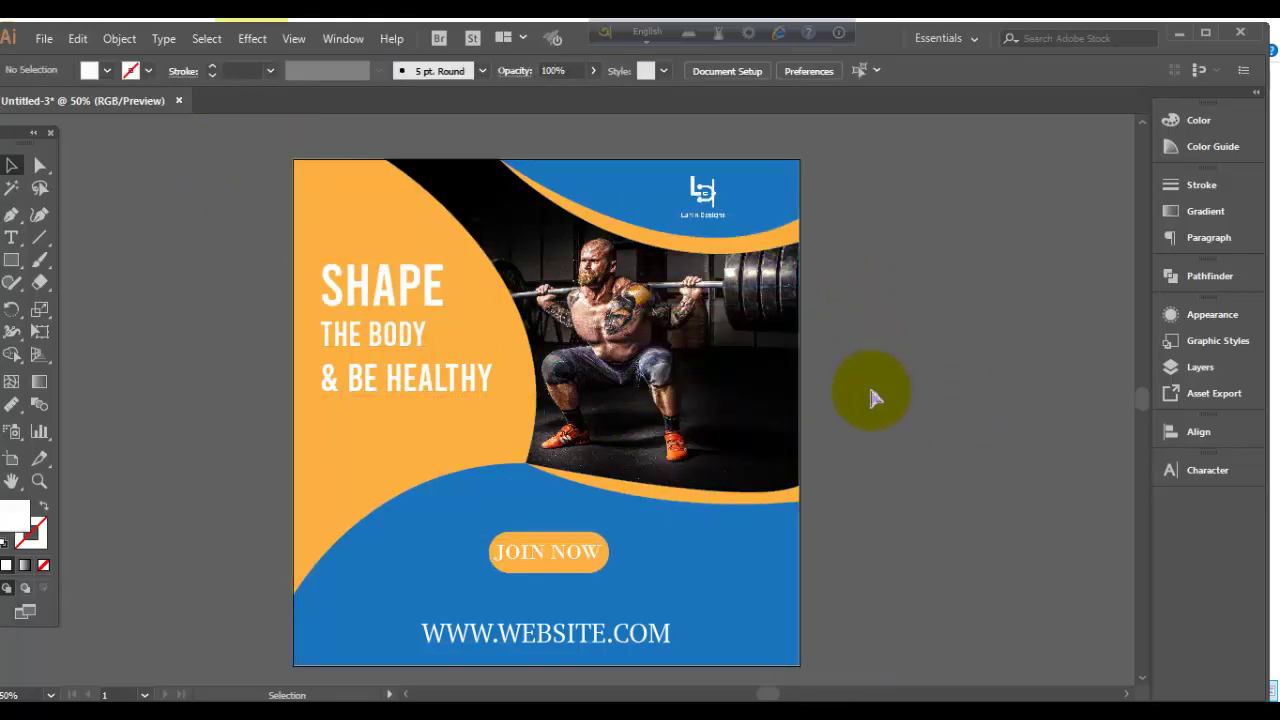
pyautogui.hotkey('ctrl', '-')
pyautogui.hotkey('ctrl', '-')
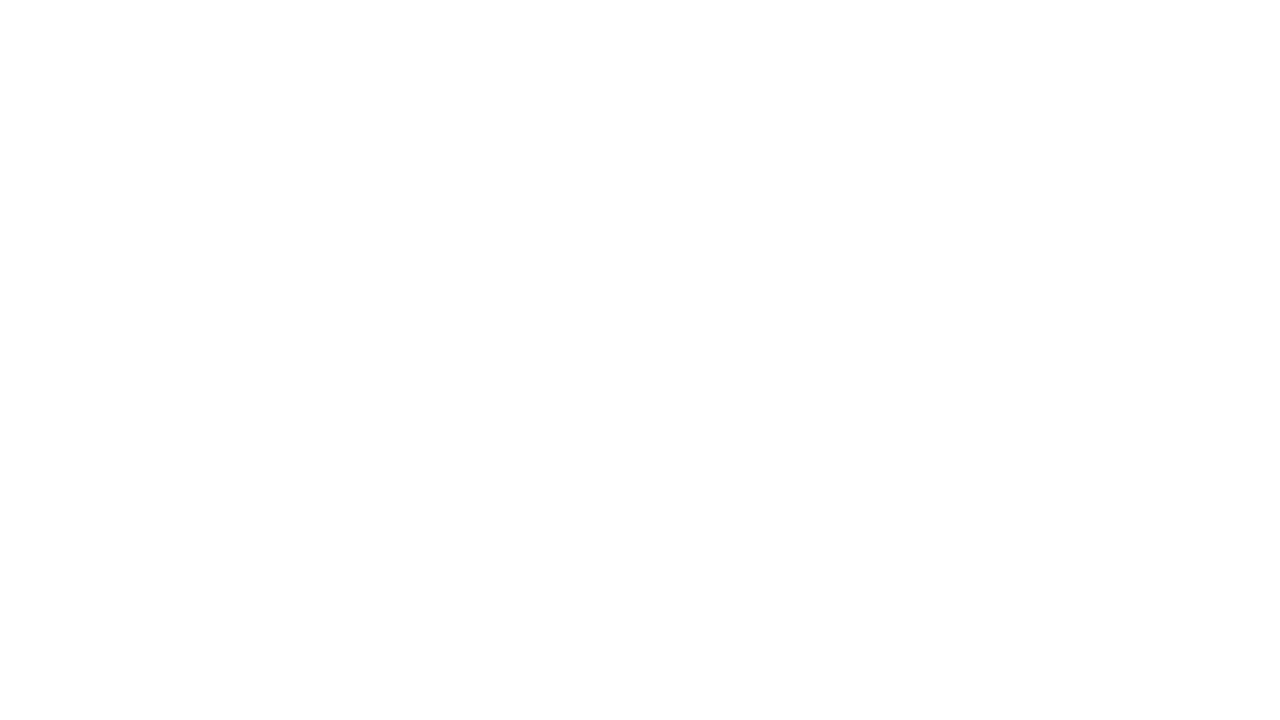